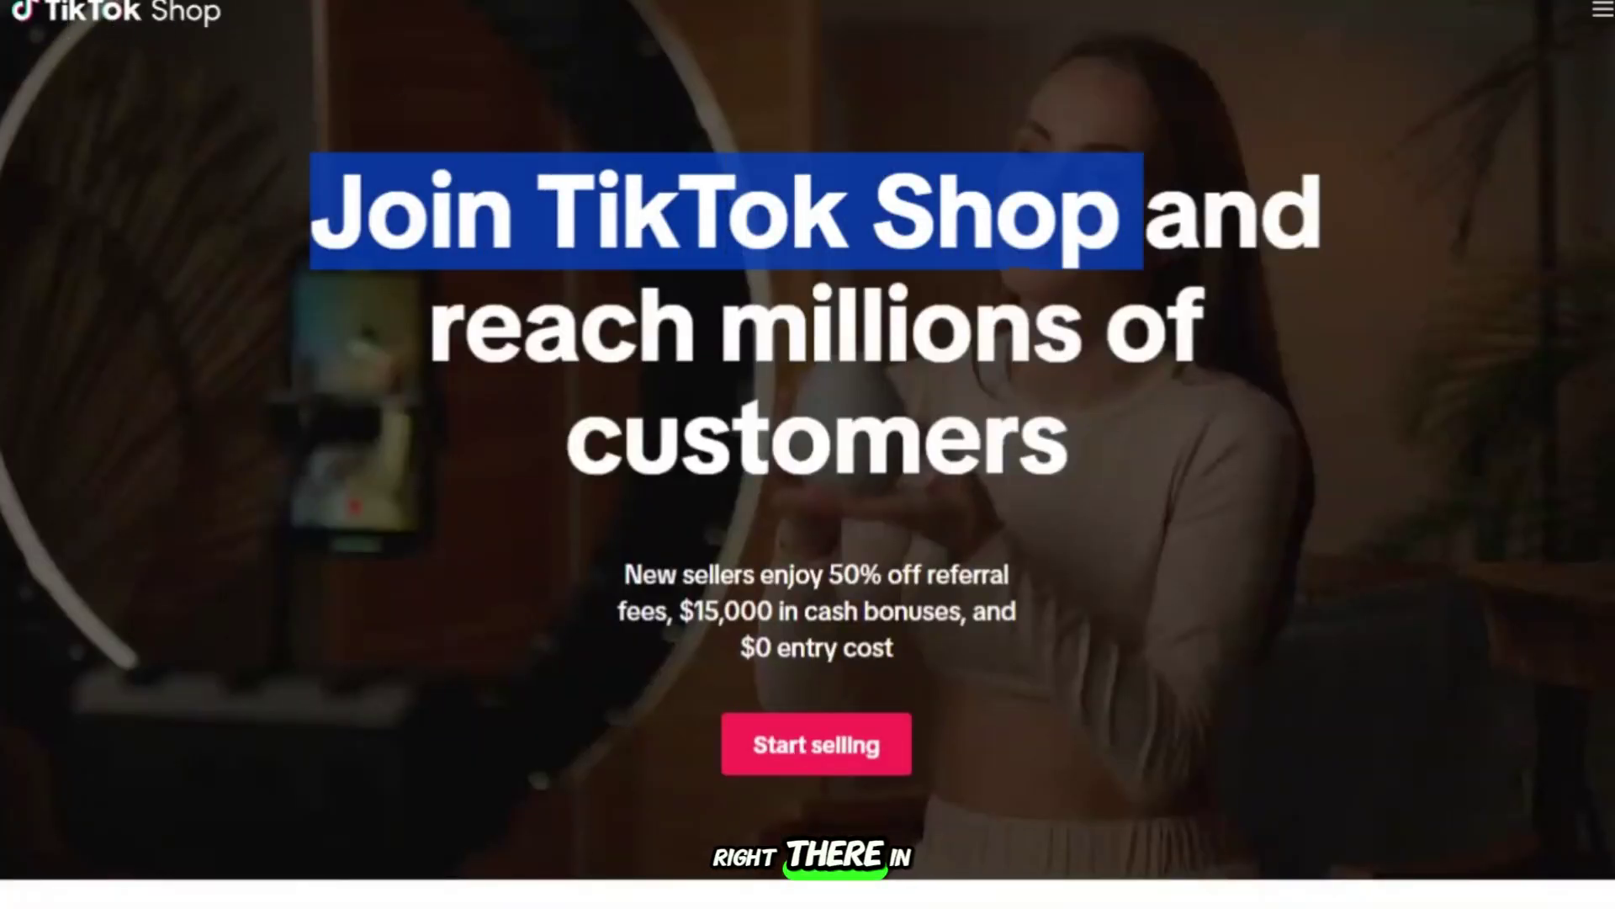
scroll(887, 479, "down", 10)
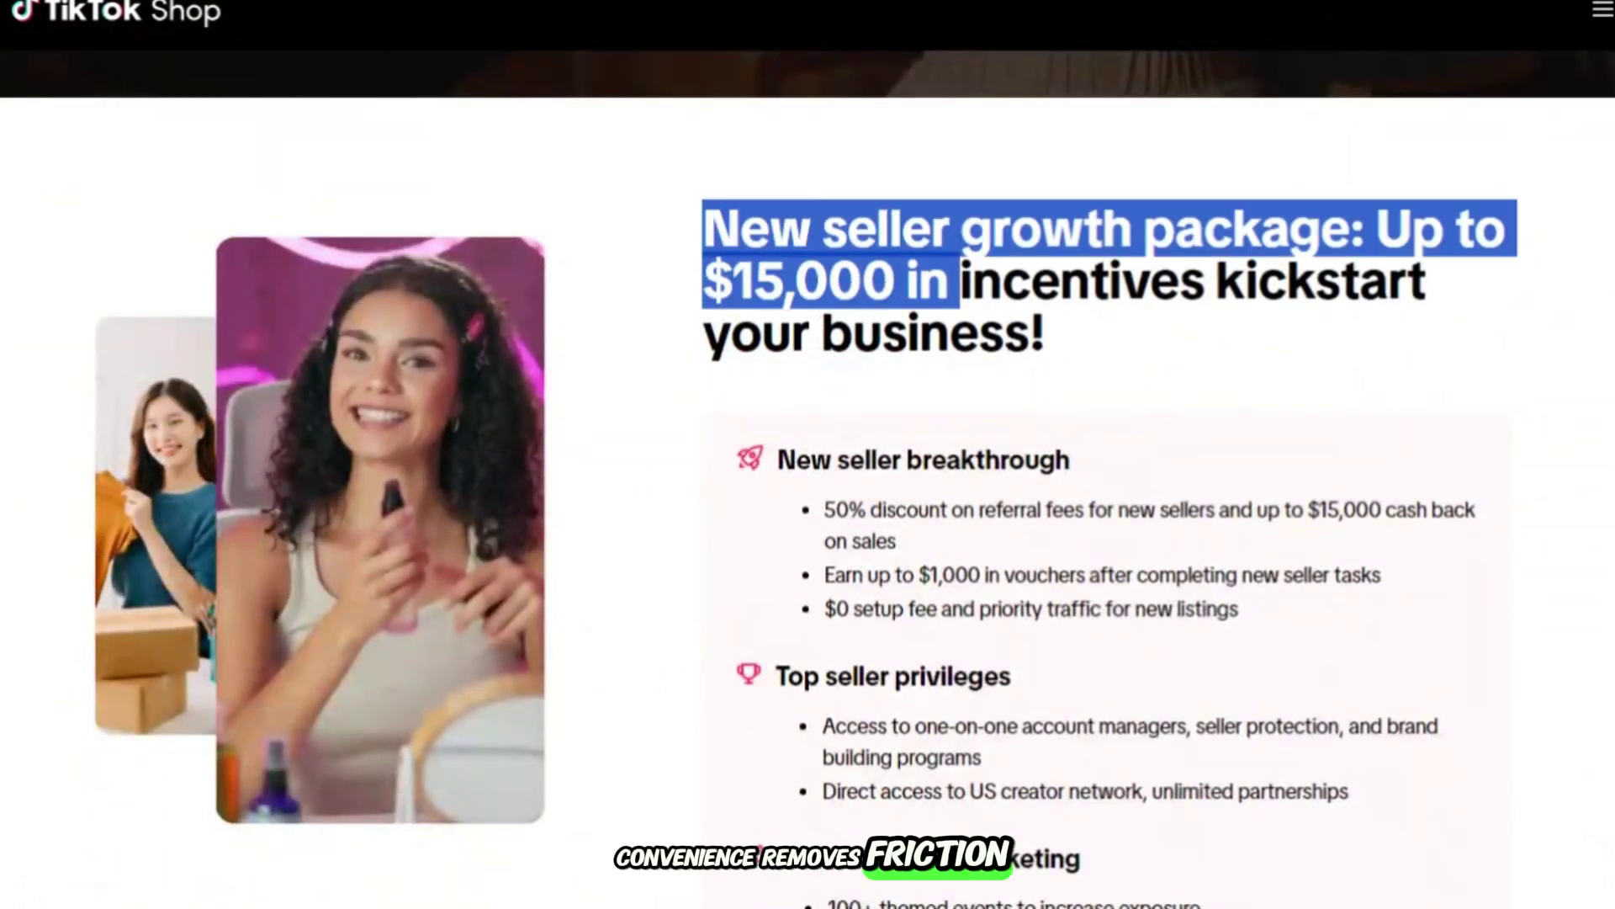
scroll(473, 298, "down", 2)
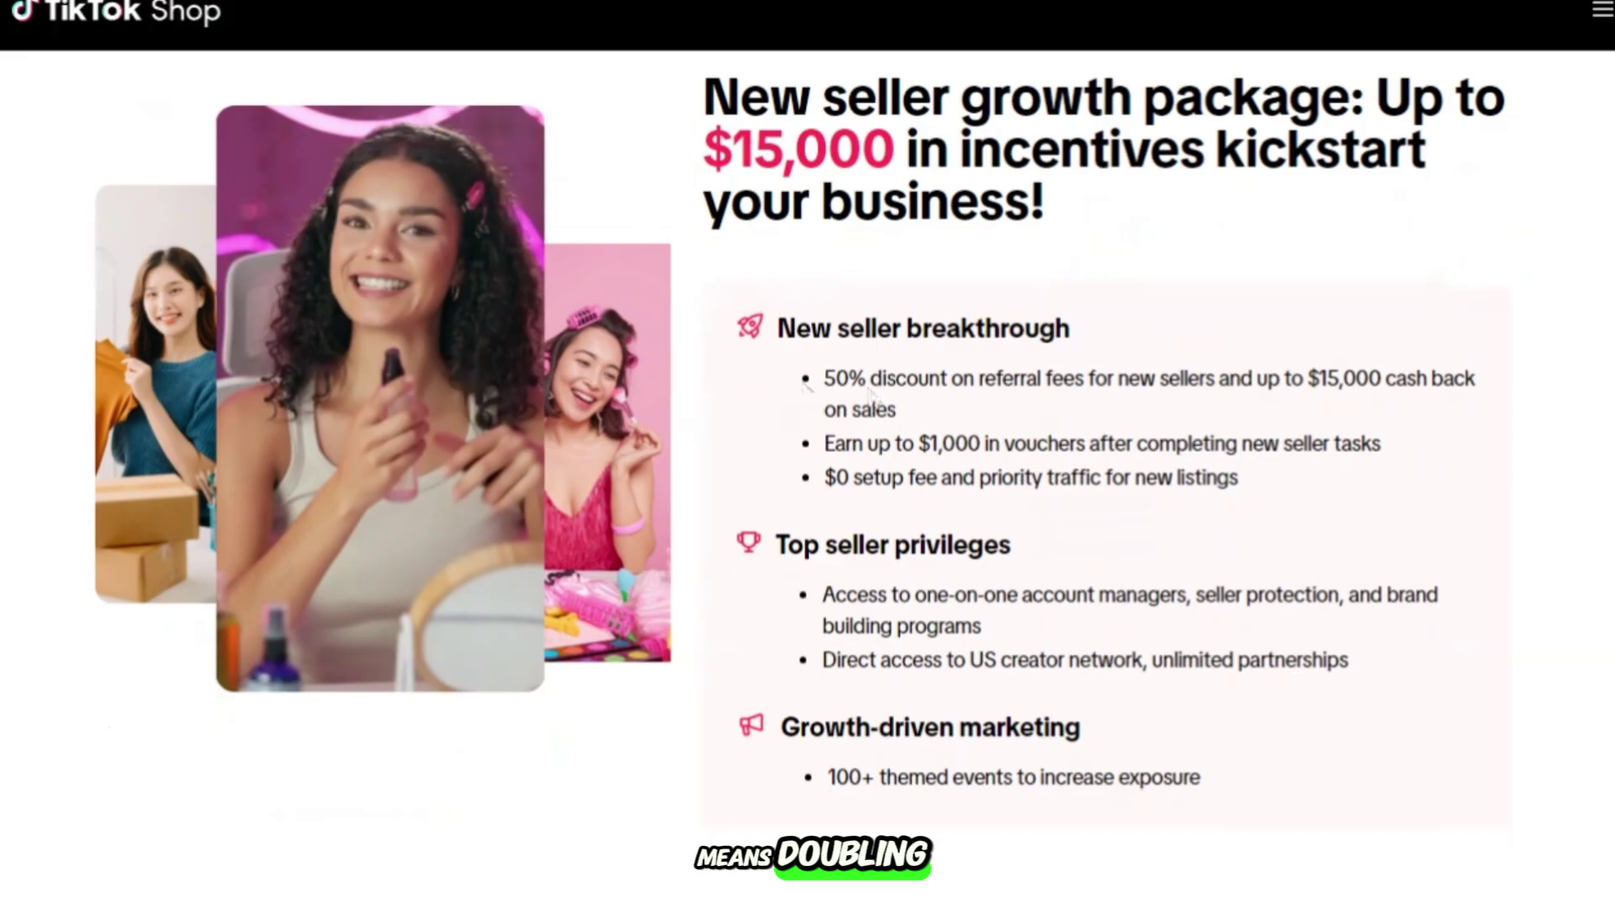
scroll(347, 308, "down", 8)
scroll(858, 350, "down", 7)
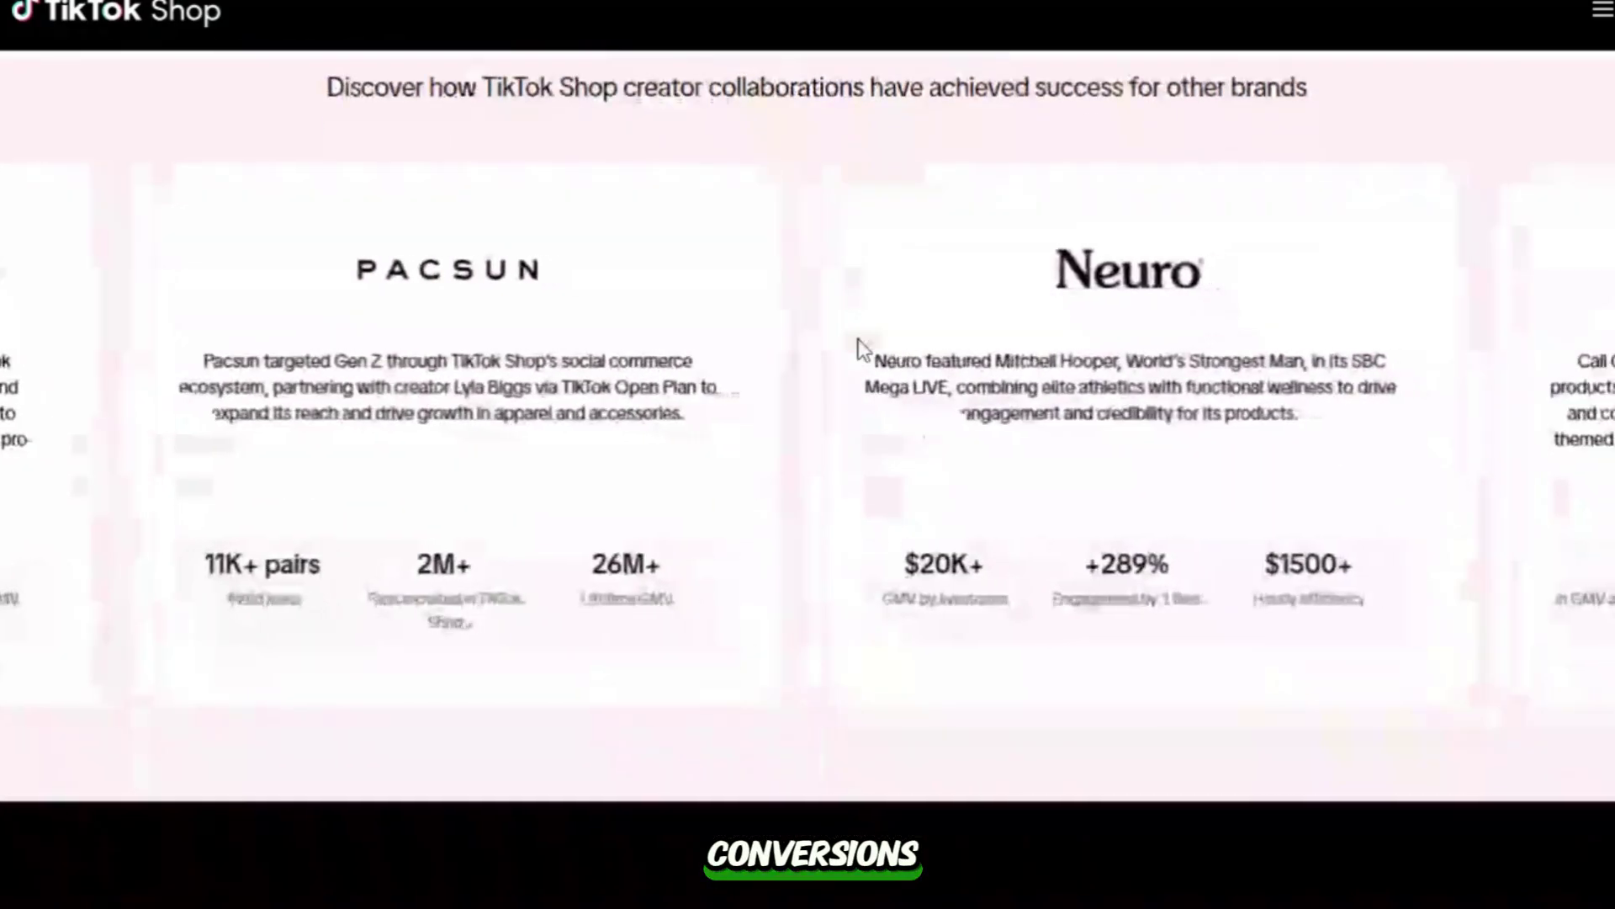
scroll(934, 394, "up", 2)
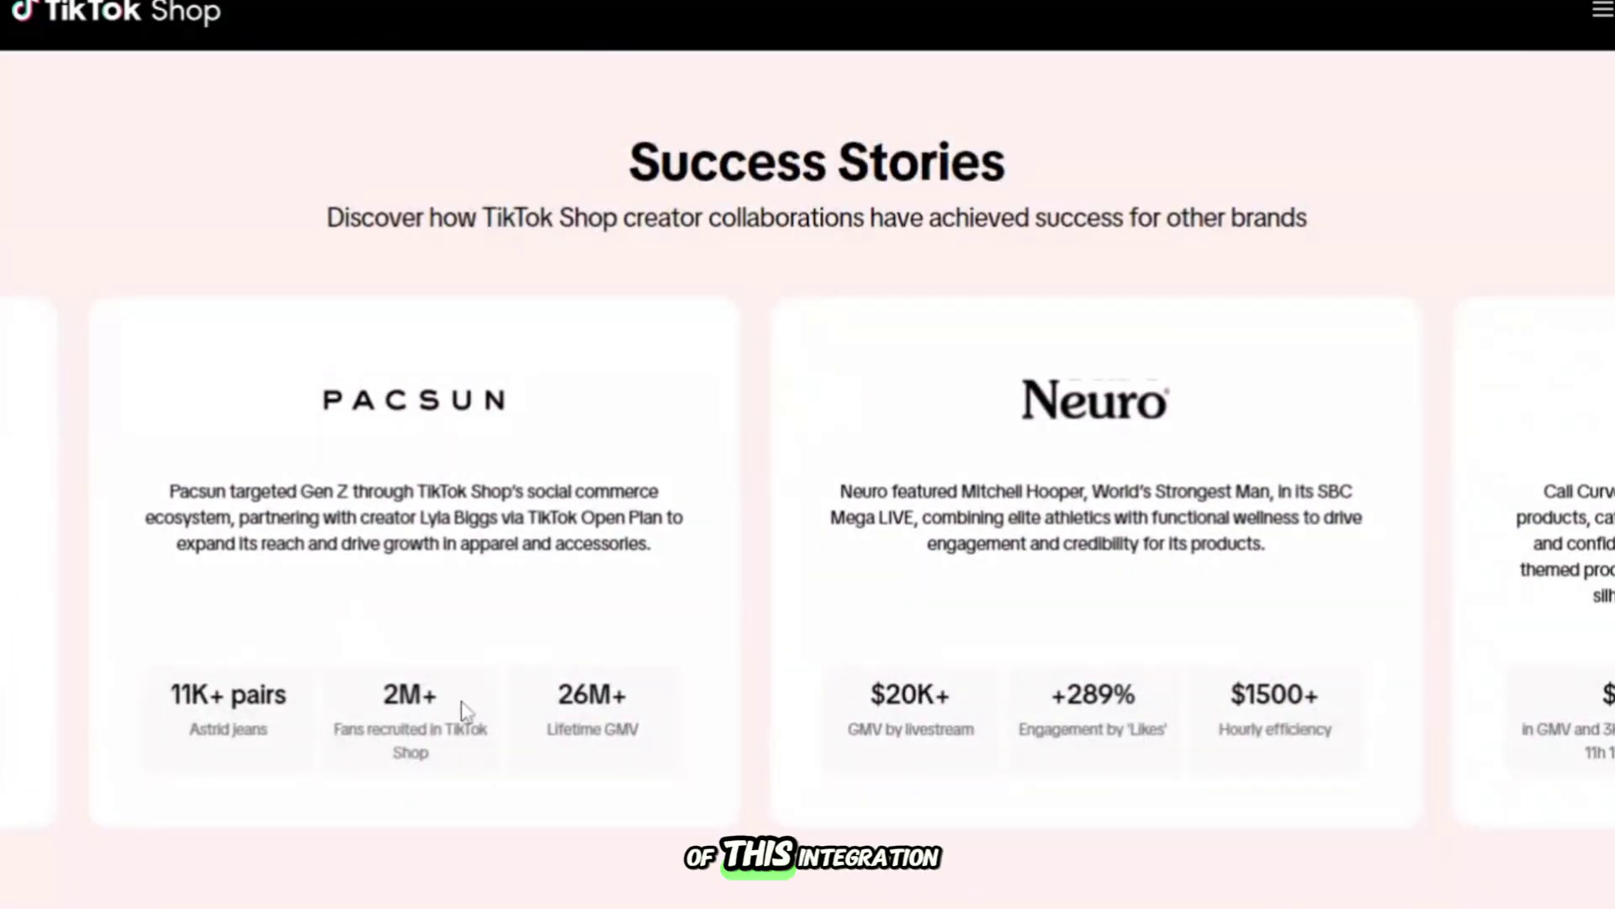
scroll(815, 883, "down", 11)
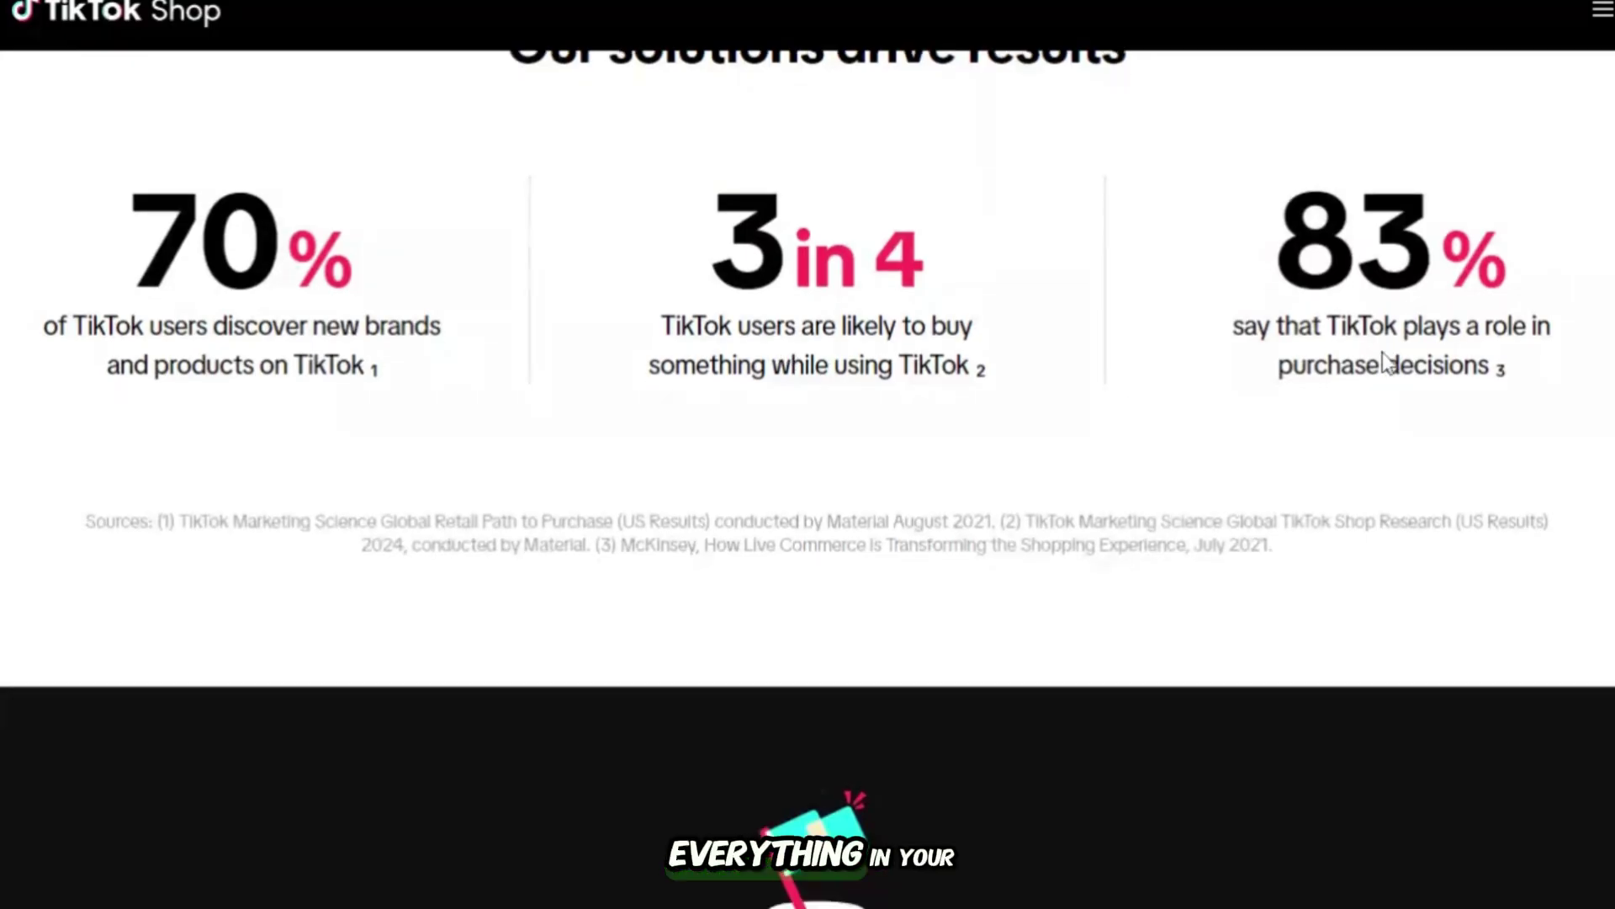
scroll(1380, 360, "down", 8)
scroll(1338, 356, "up", 3)
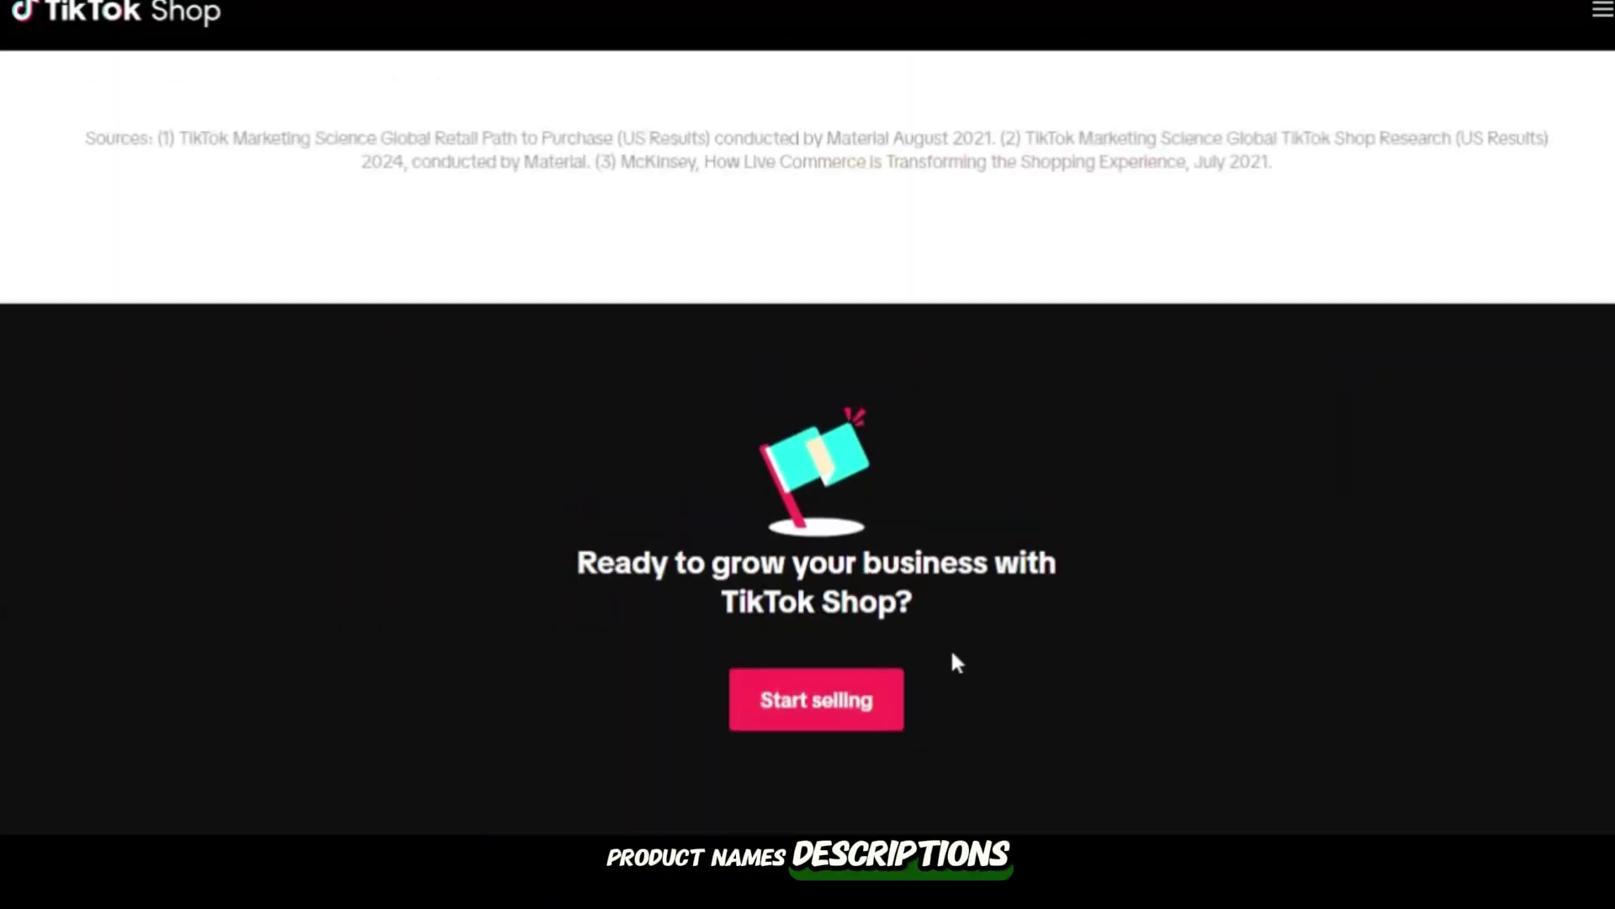
scroll(890, 678, "up", 20)
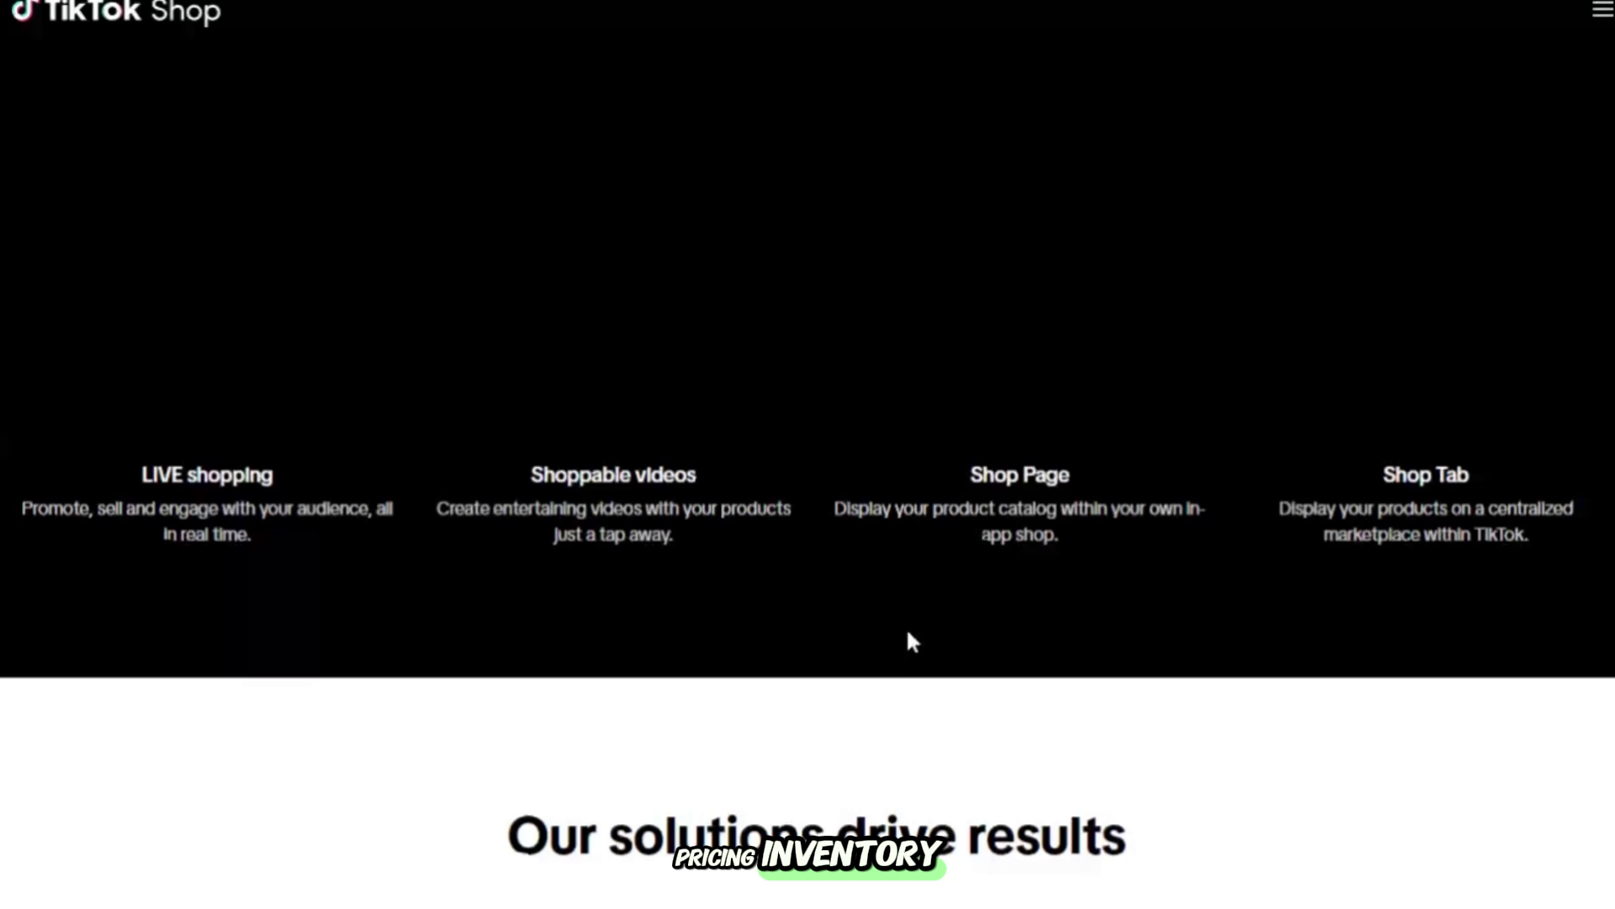
scroll(909, 642, "up", 10)
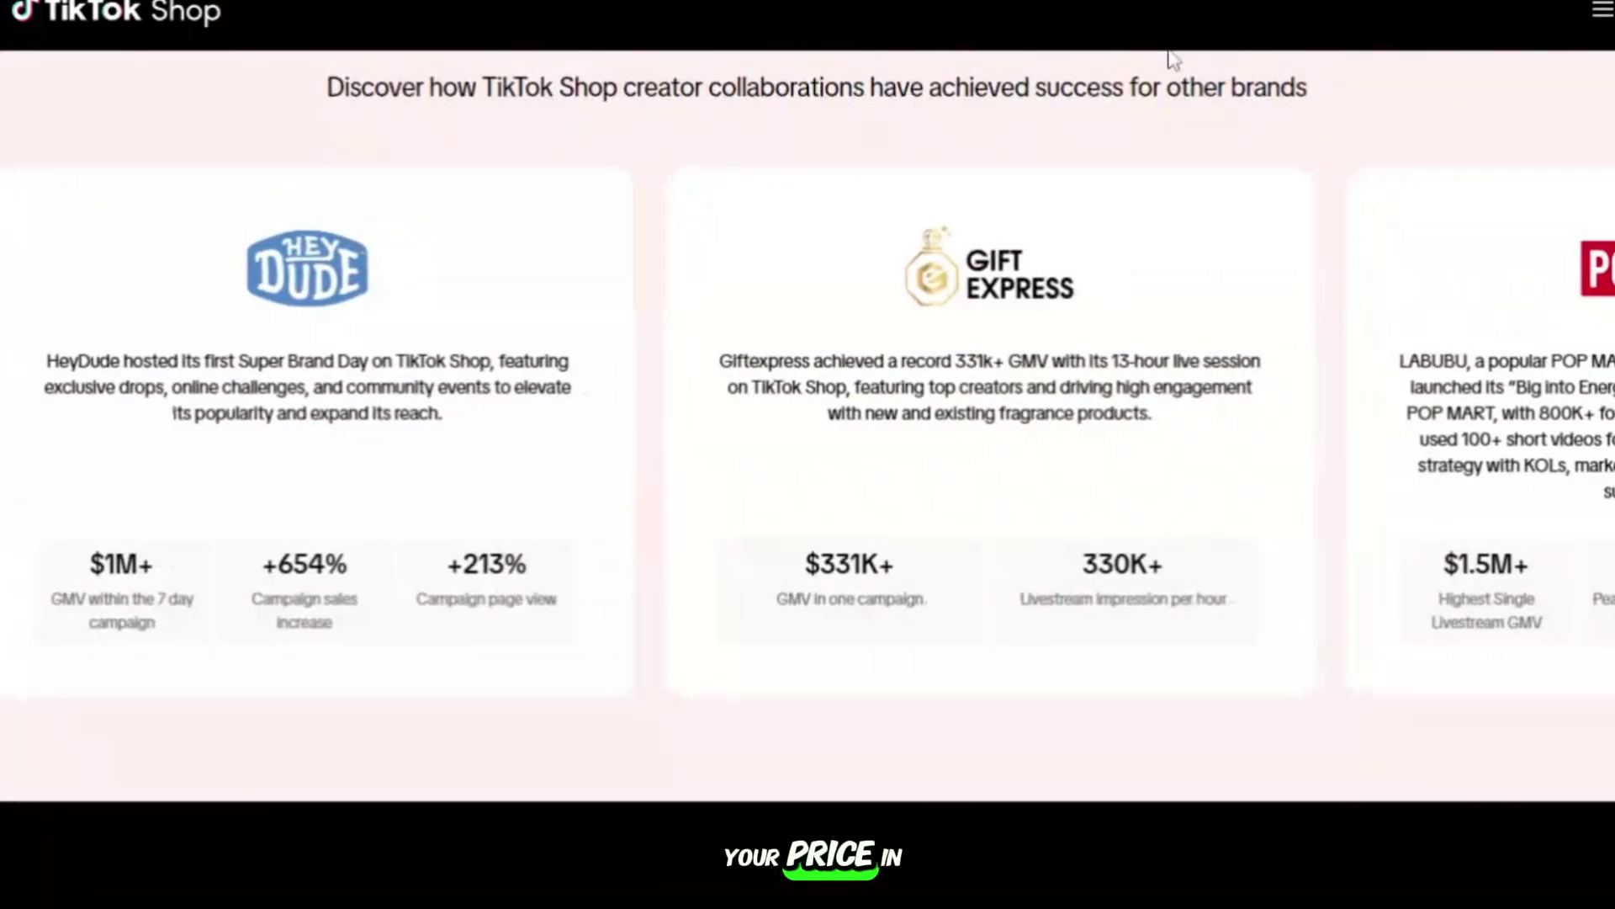
scroll(961, 61, "up", 10)
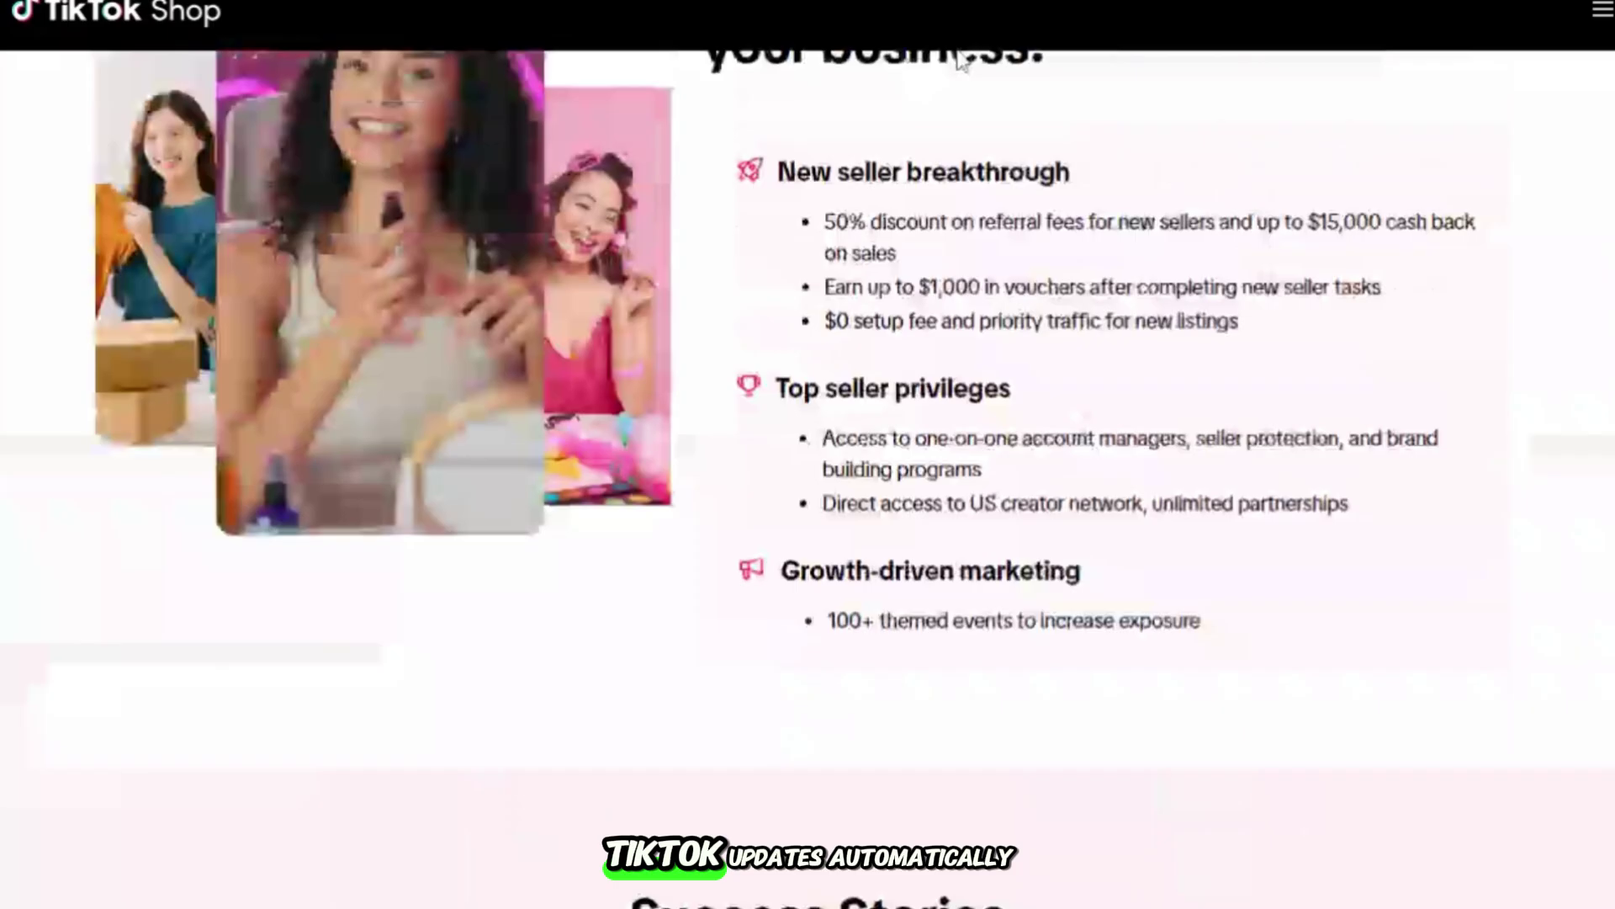
scroll(958, 52, "up", 3)
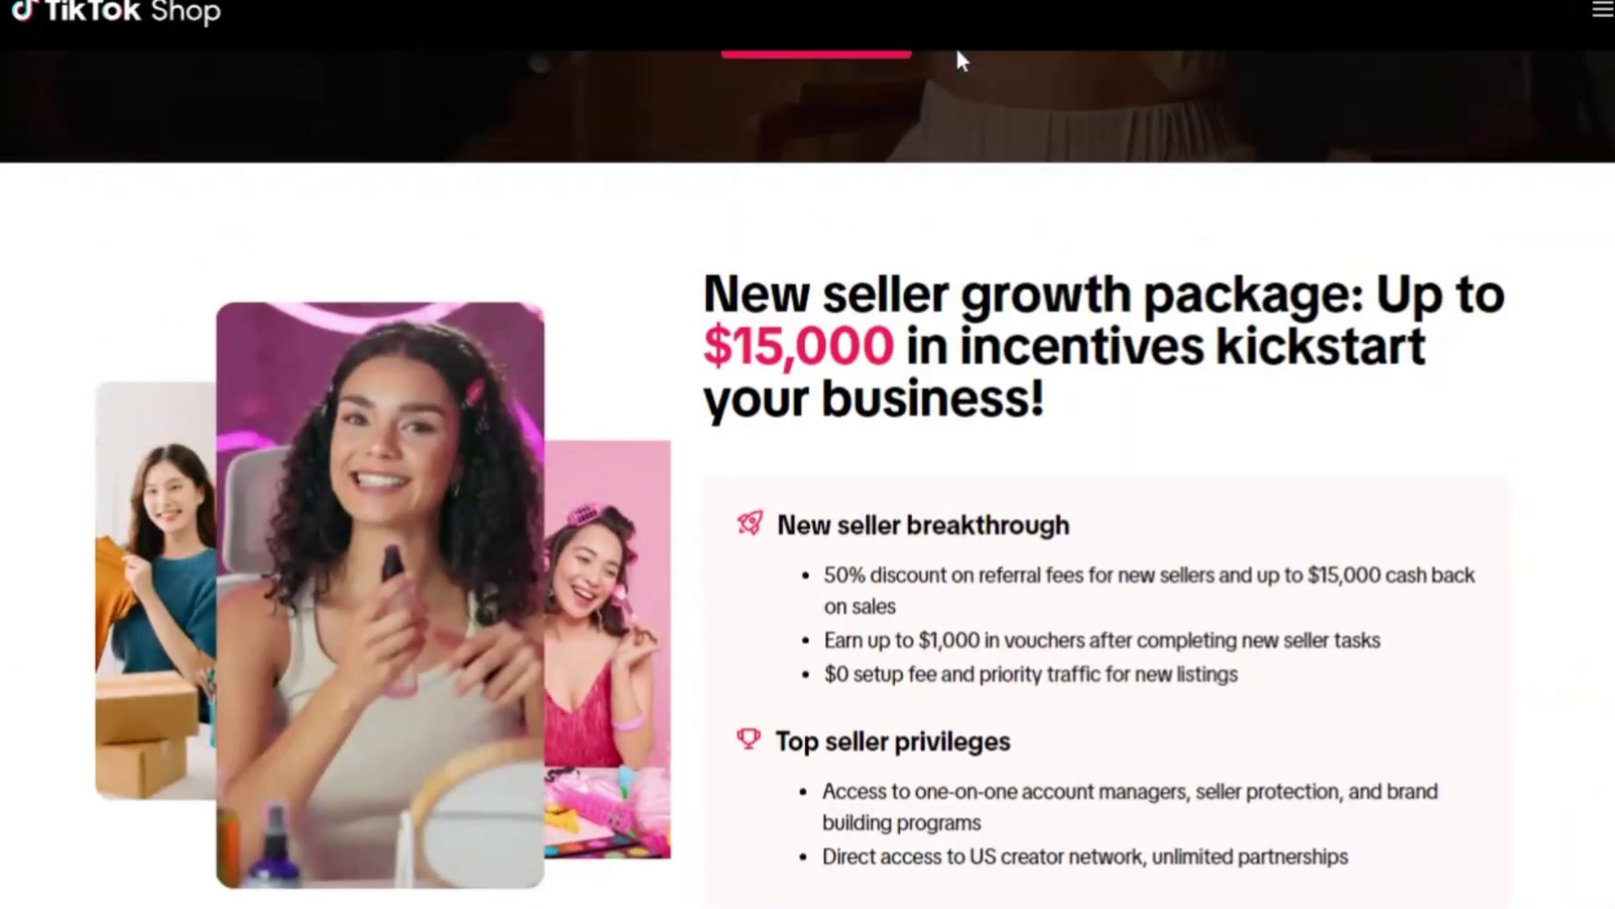
scroll(956, 46, "up", 7)
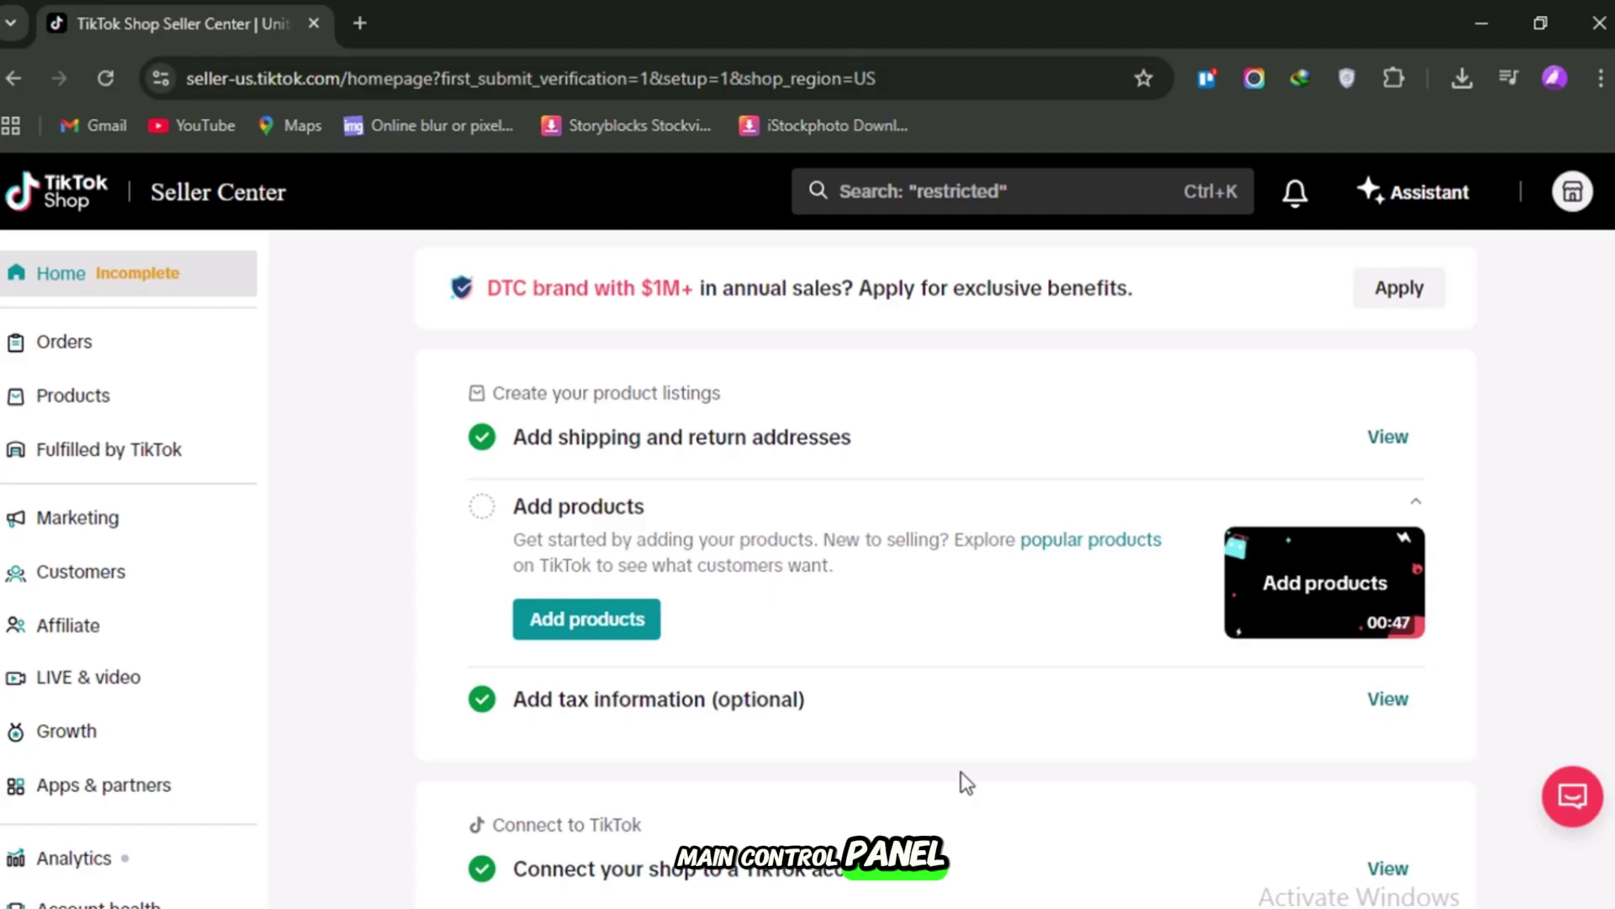
Pick Dropshipper as the seller type on the Seller Center verification page
scroll(961, 770, "up", 3)
scroll(960, 774, "up", 2)
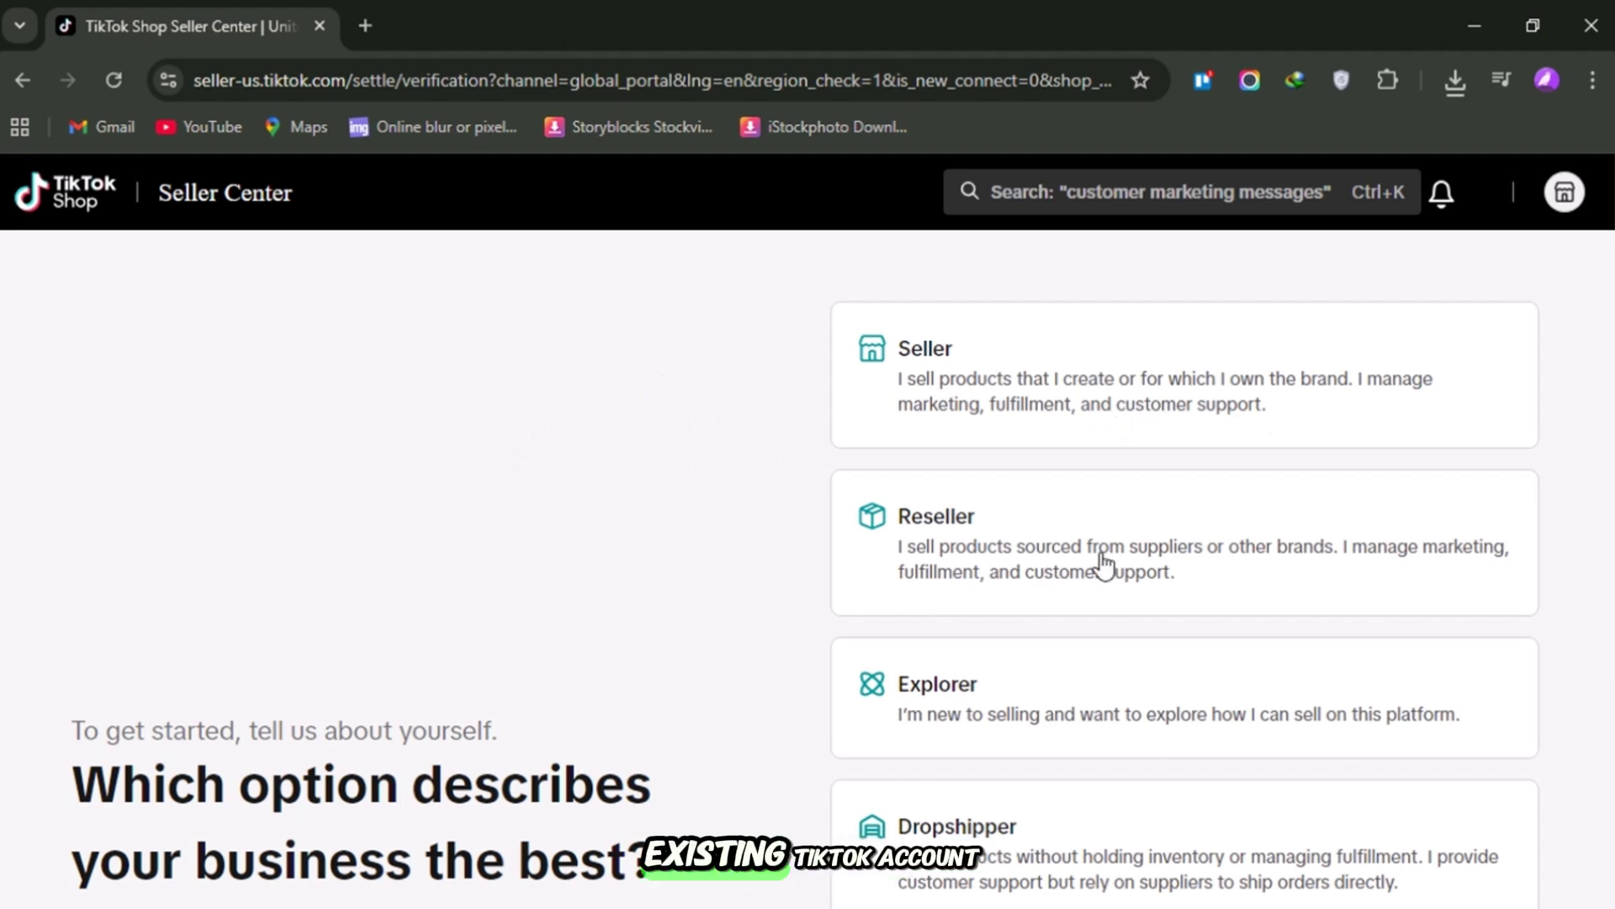
scroll(1161, 648, "down", 3)
left_click(1193, 658)
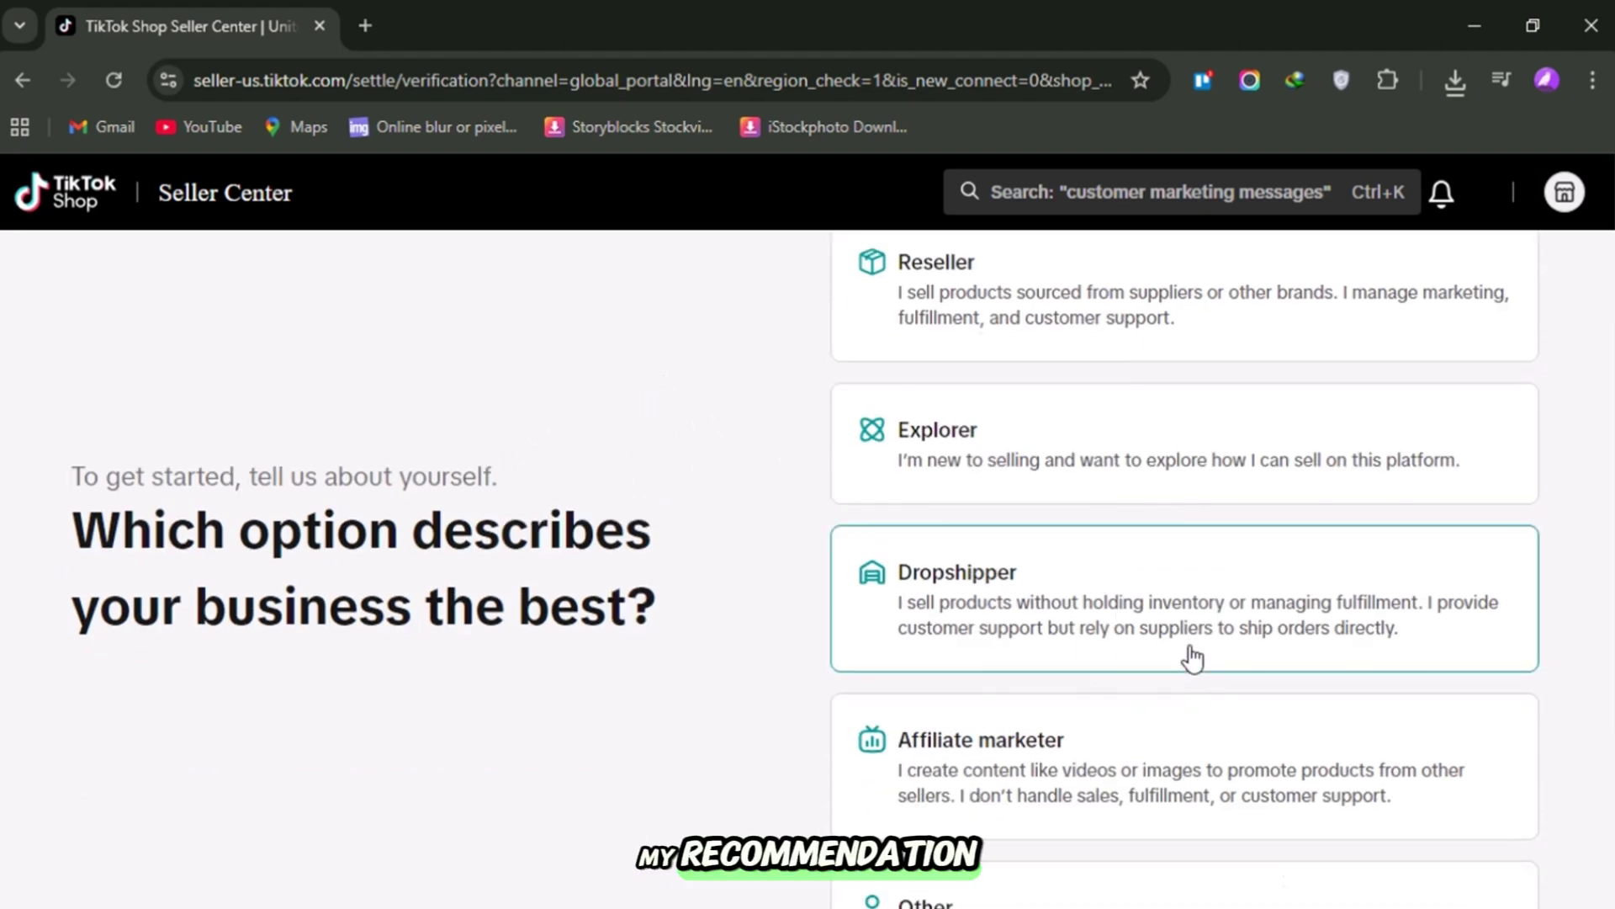
scroll(1198, 639, "down", 3)
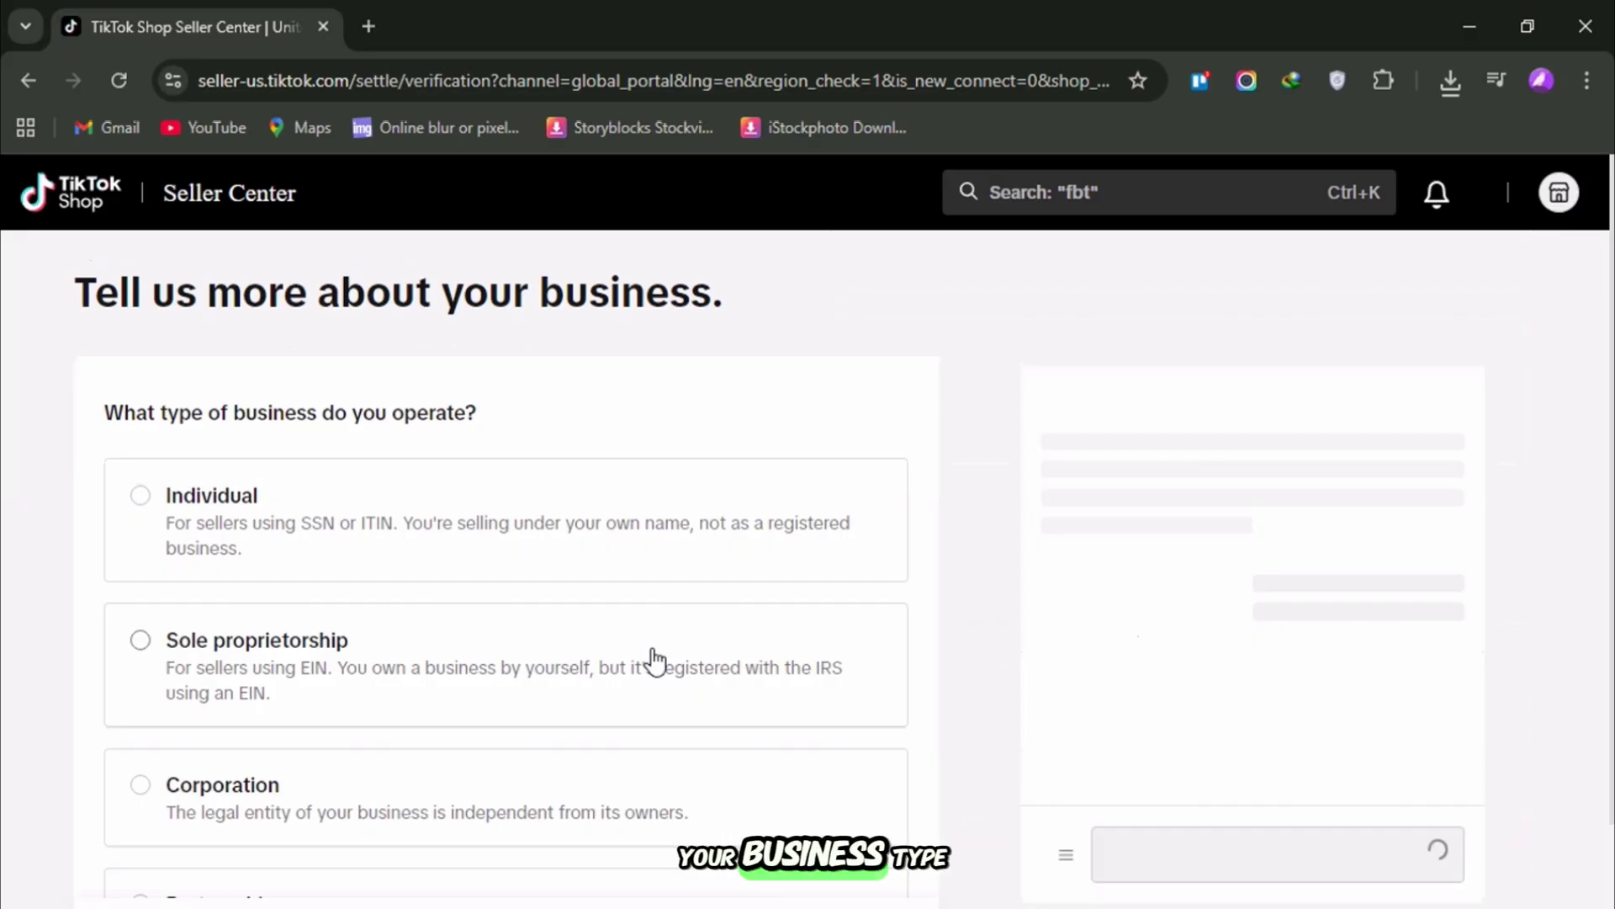
Select Sole proprietorship as the business type and continue to Business details
scroll(656, 662, "down", 2)
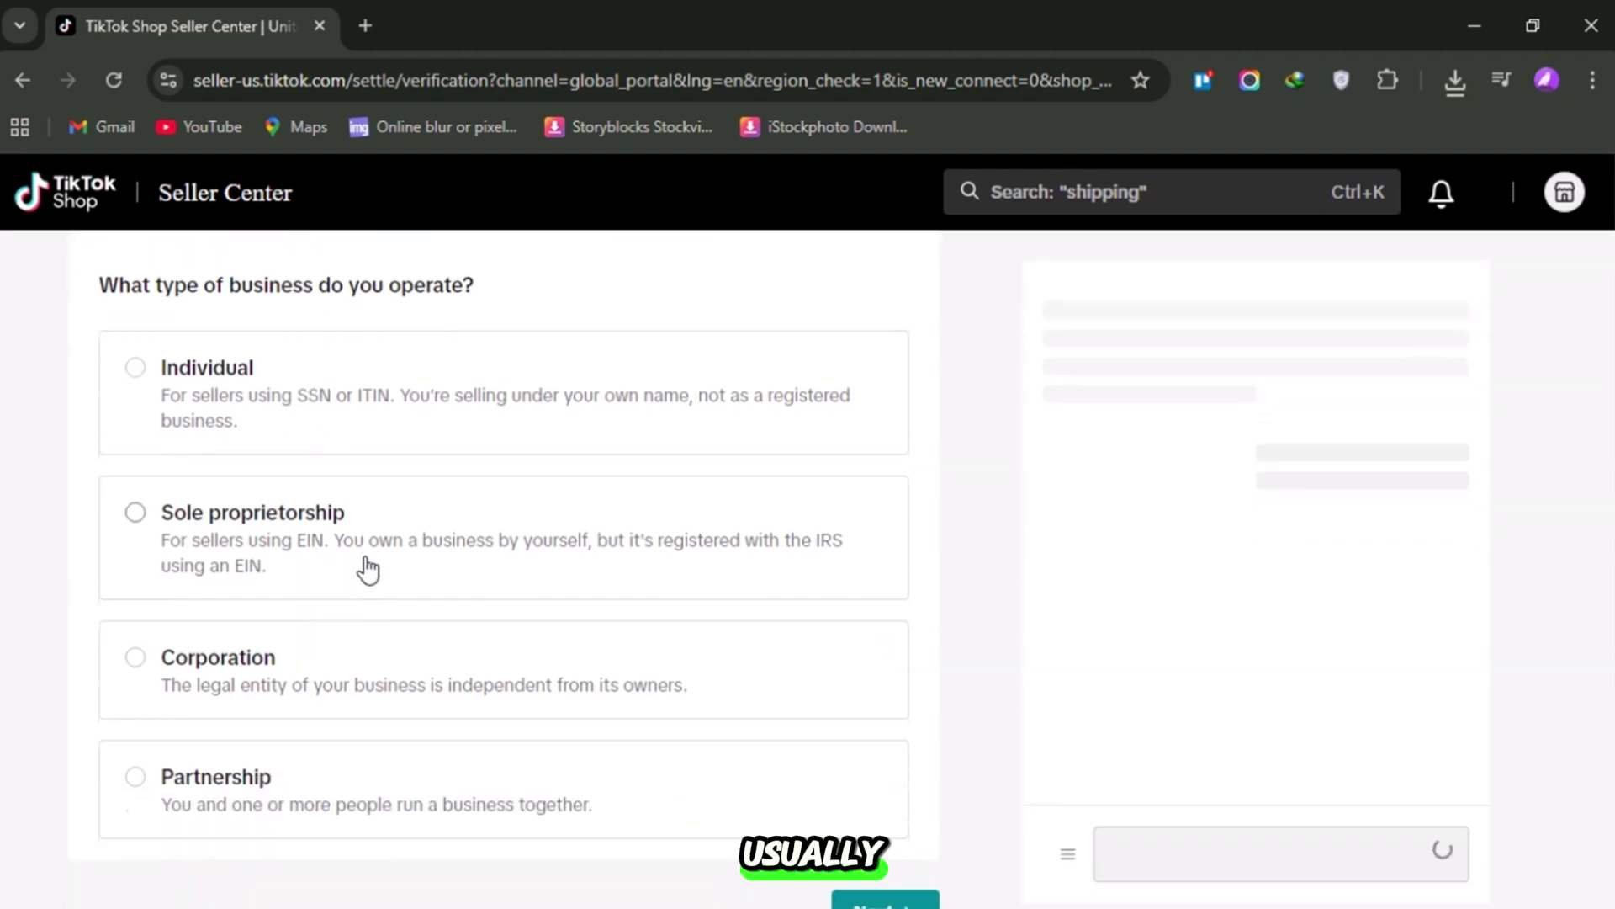
left_click(368, 570)
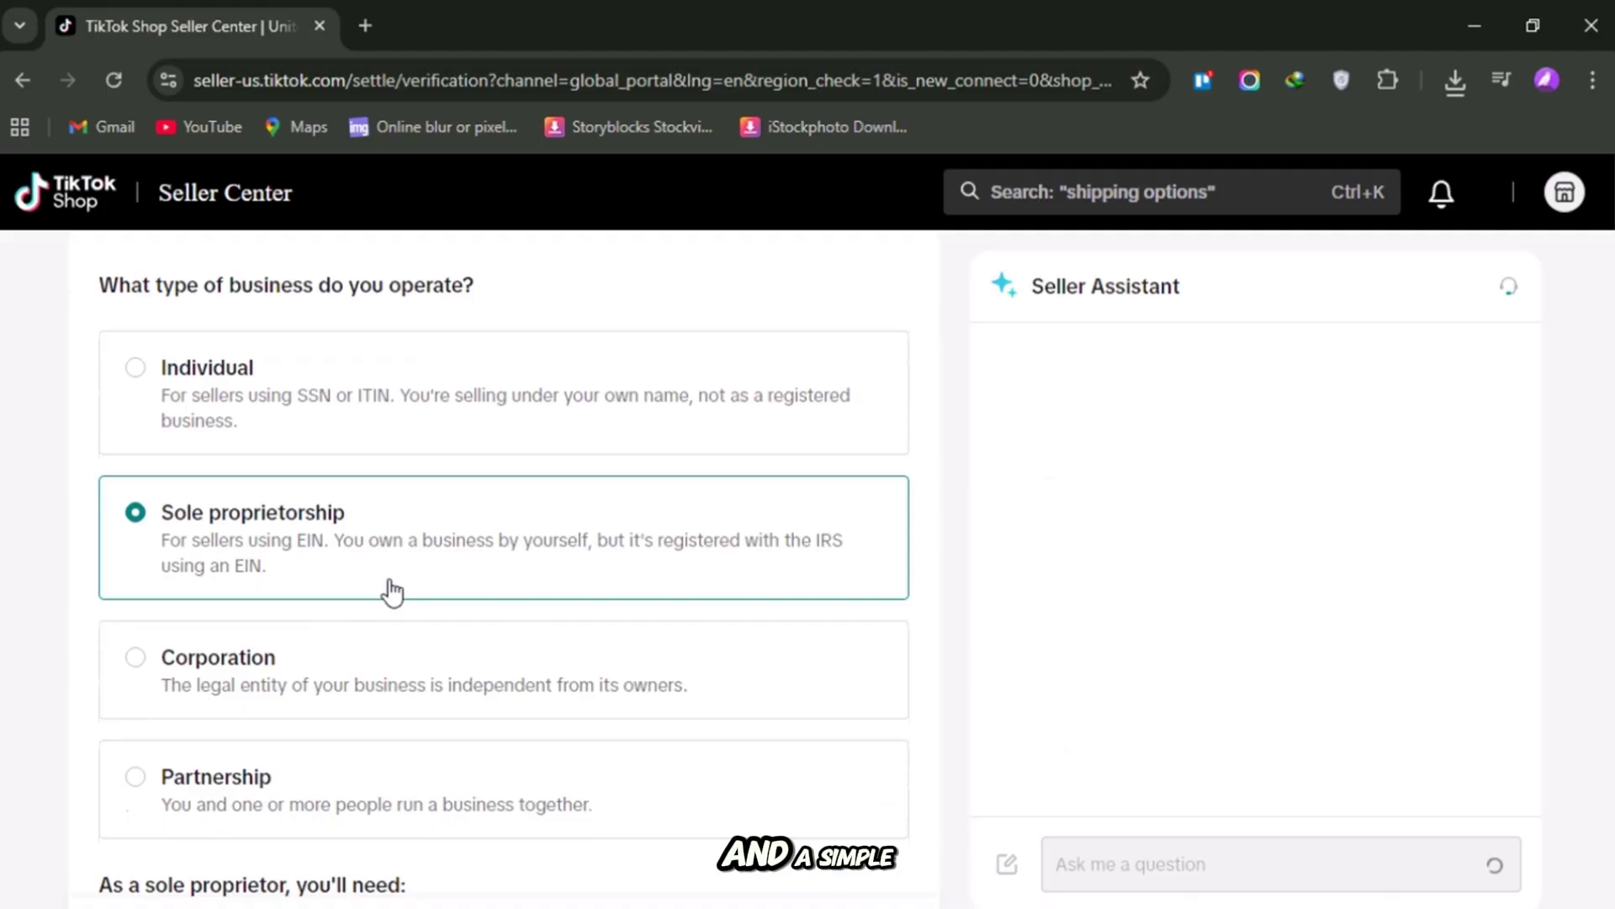
scroll(392, 592, "down", 7)
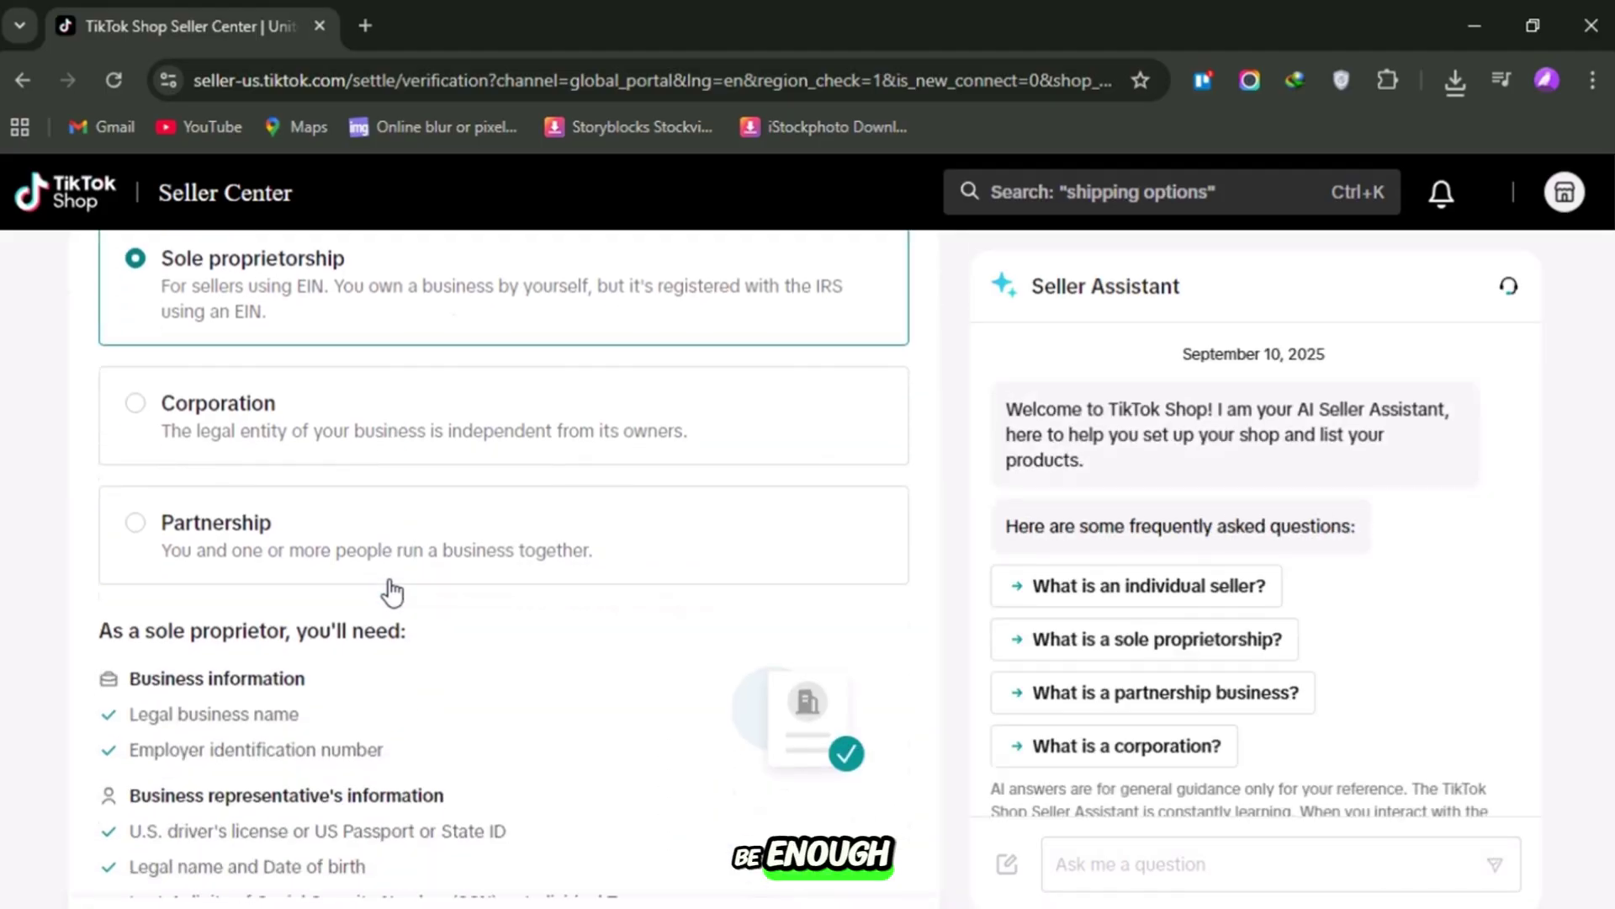
left_click(887, 869)
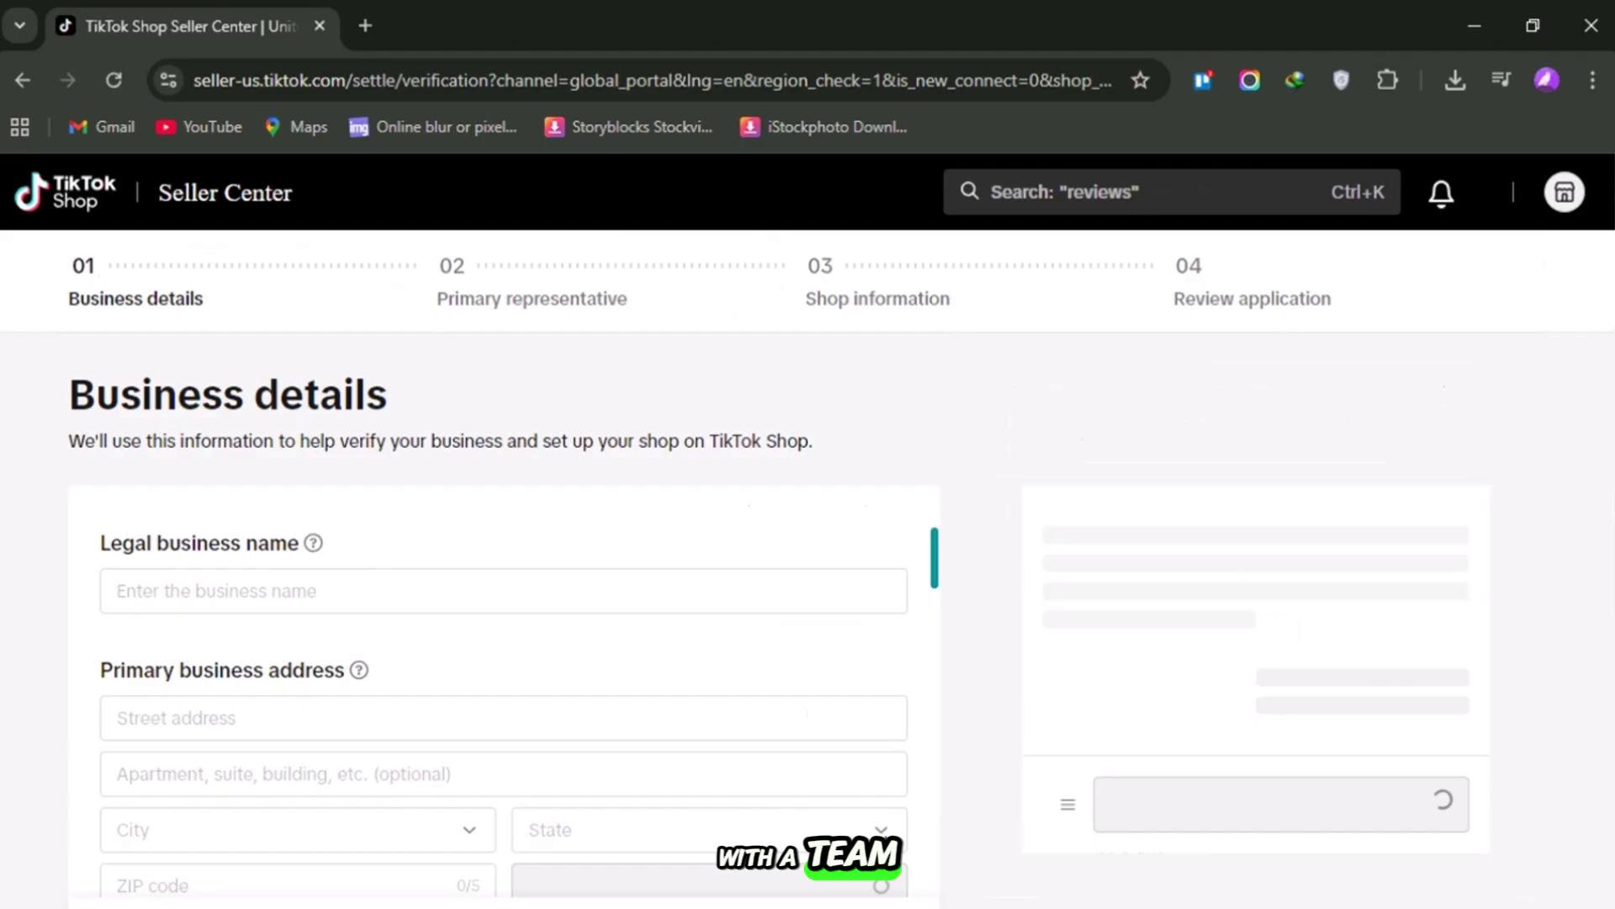
Start filling in the Legal business name field on the Business details form
scroll(877, 812, "down", 7)
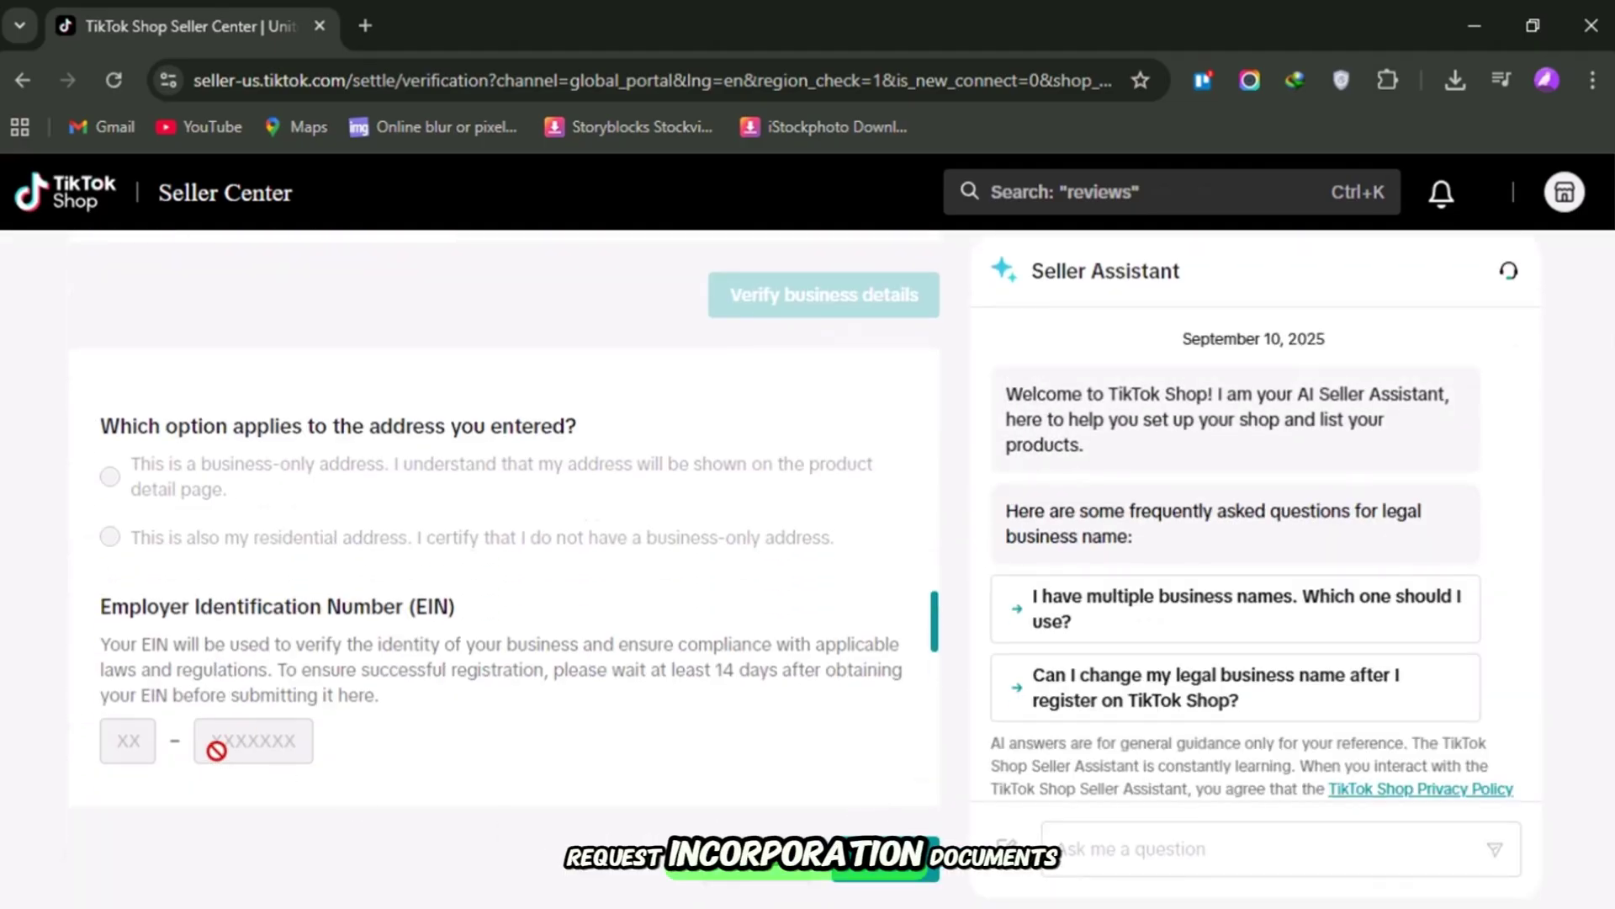
scroll(467, 694, "up", 5)
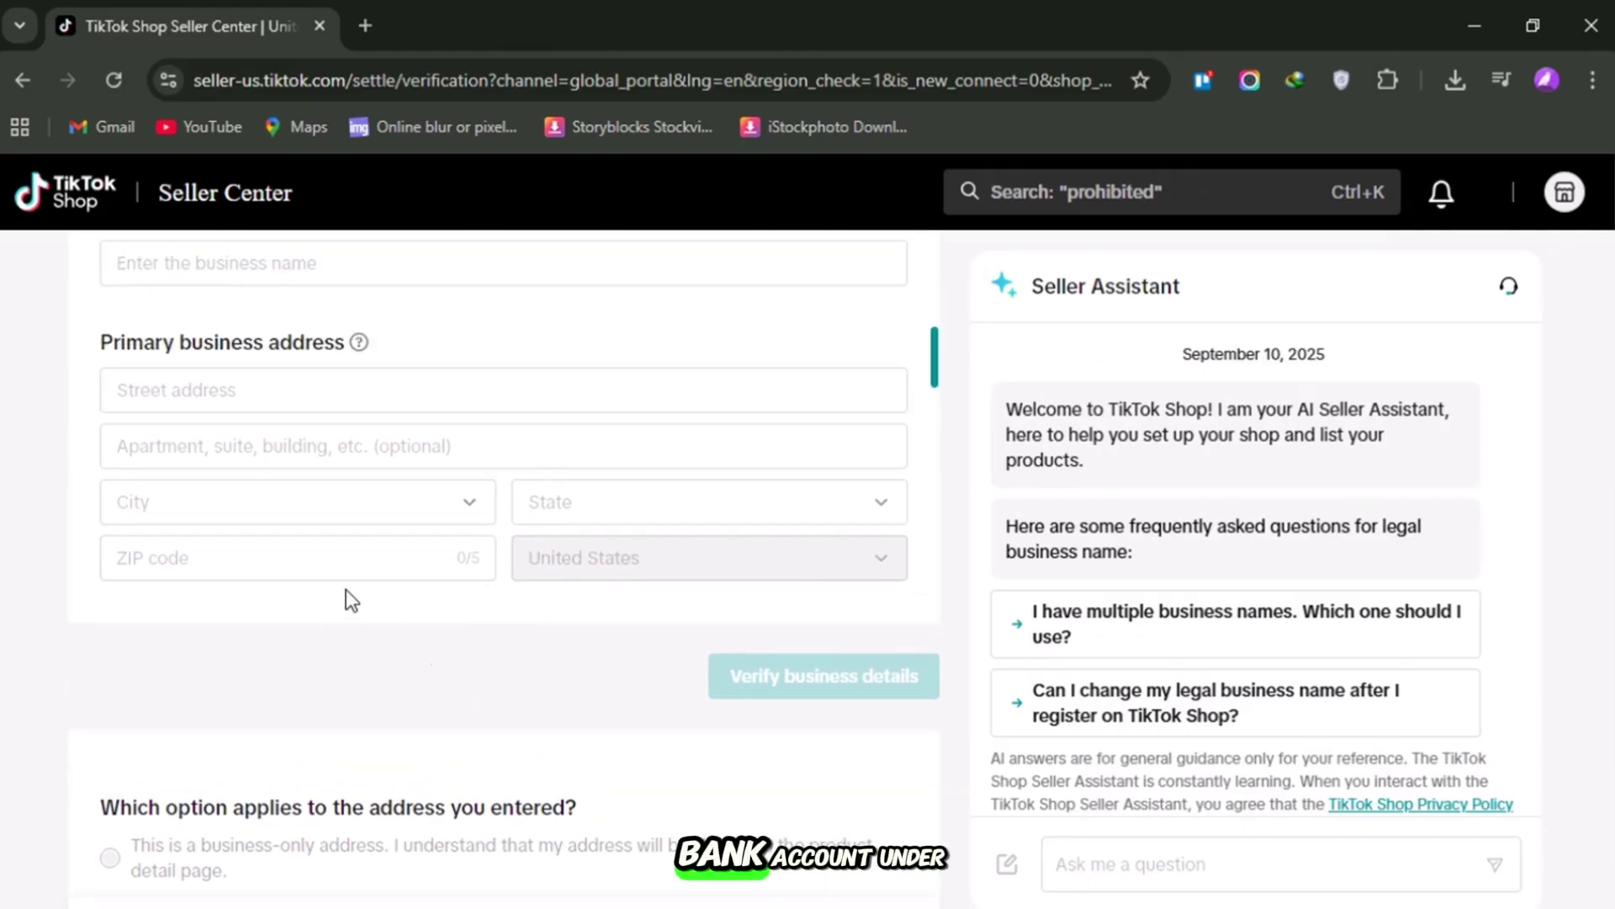
scroll(383, 610, "up", 2)
scroll(421, 618, "up", 1)
left_click(360, 528)
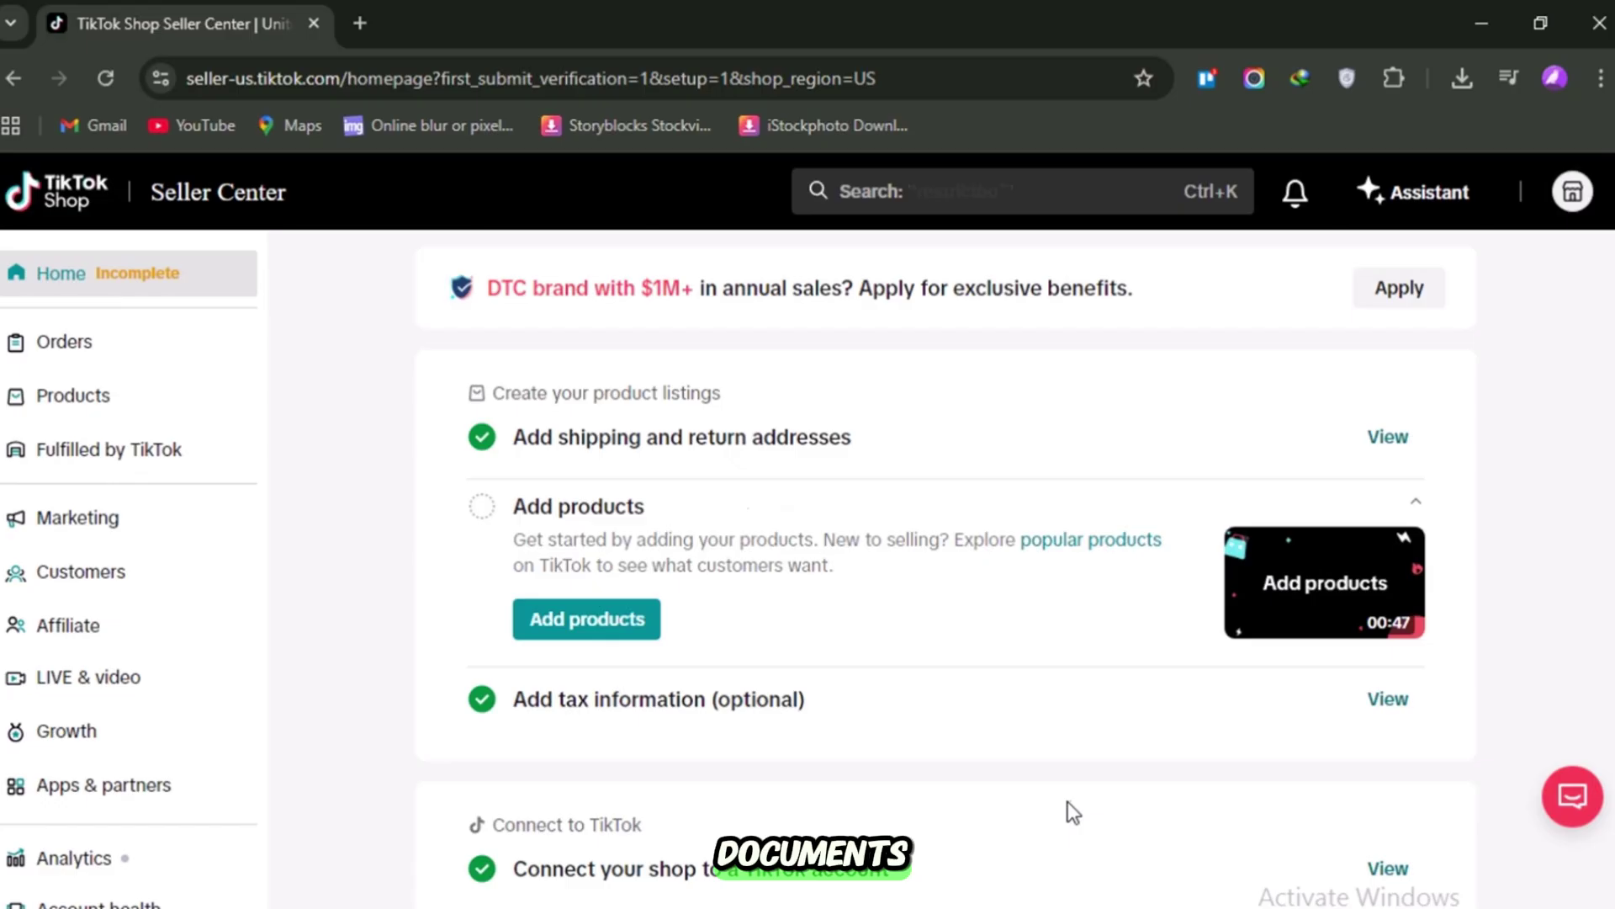
Scroll the Seller Center home to review the Rejected application card and Add products section
scroll(961, 774, "up", 3)
scroll(963, 784, "up", 2)
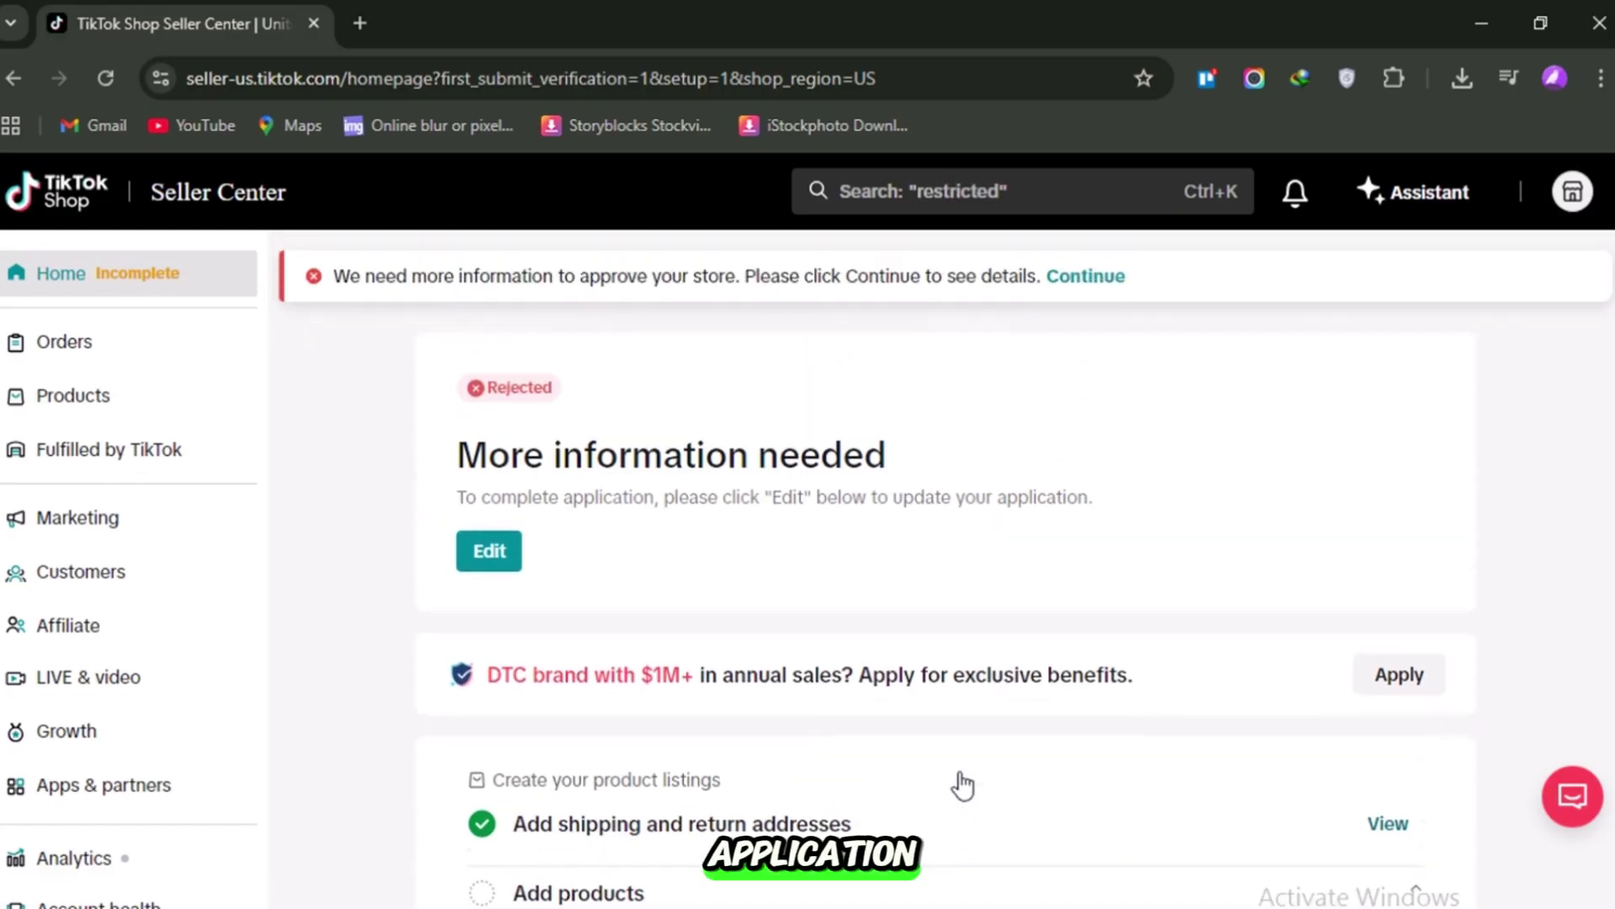
scroll(921, 710, "down", 5)
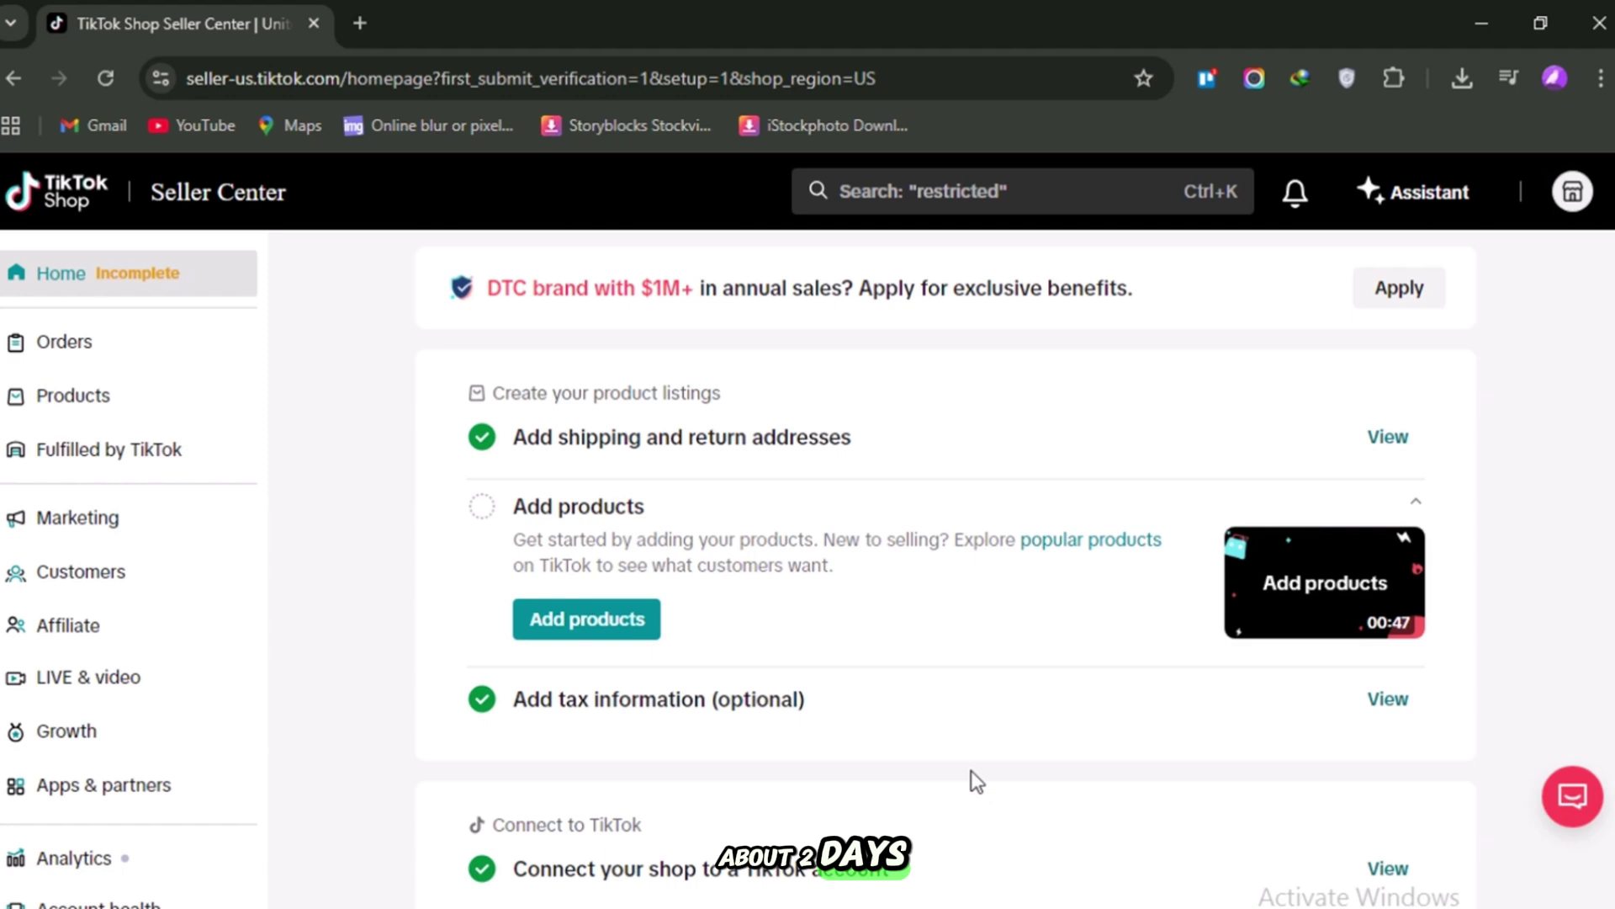
scroll(969, 773, "up", 5)
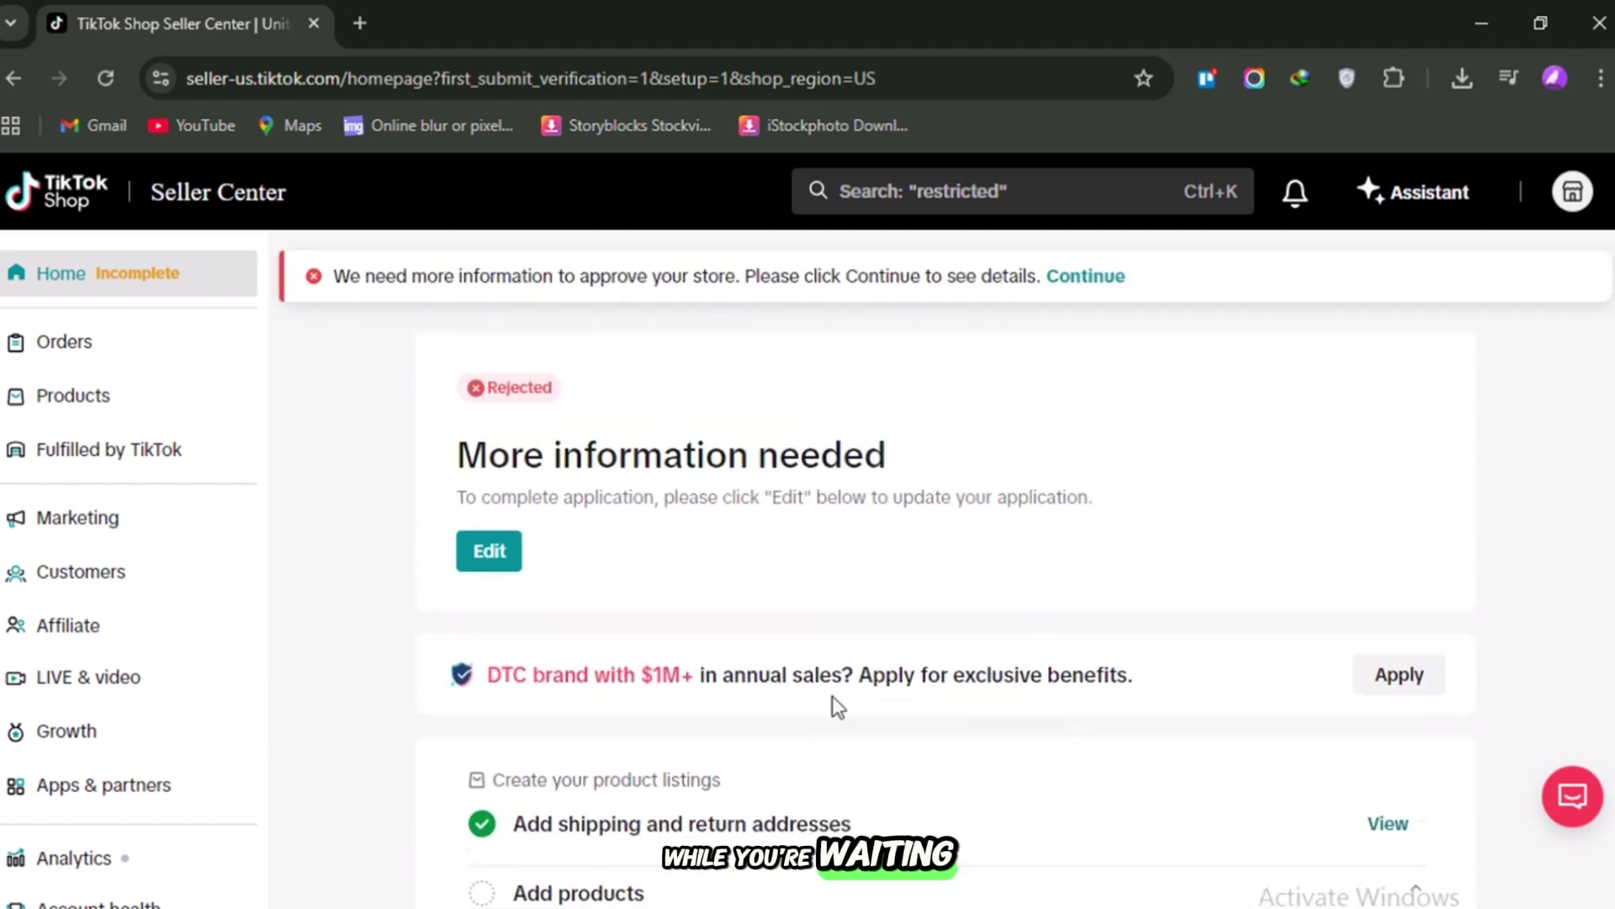
scroll(921, 709, "down", 5)
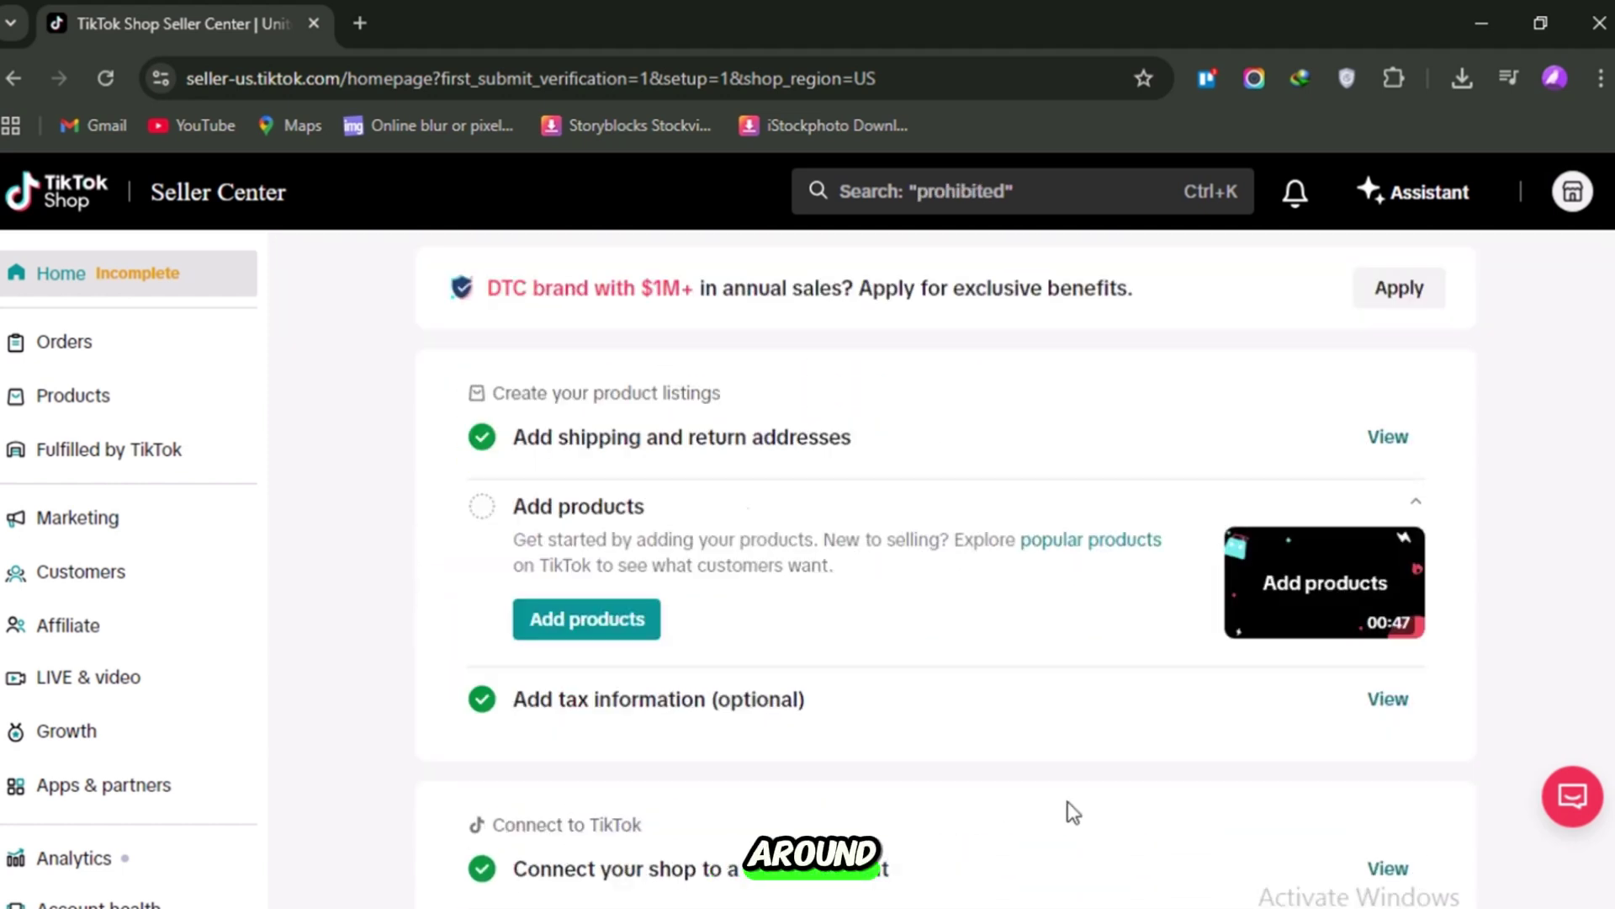
scroll(959, 779, "up", 5)
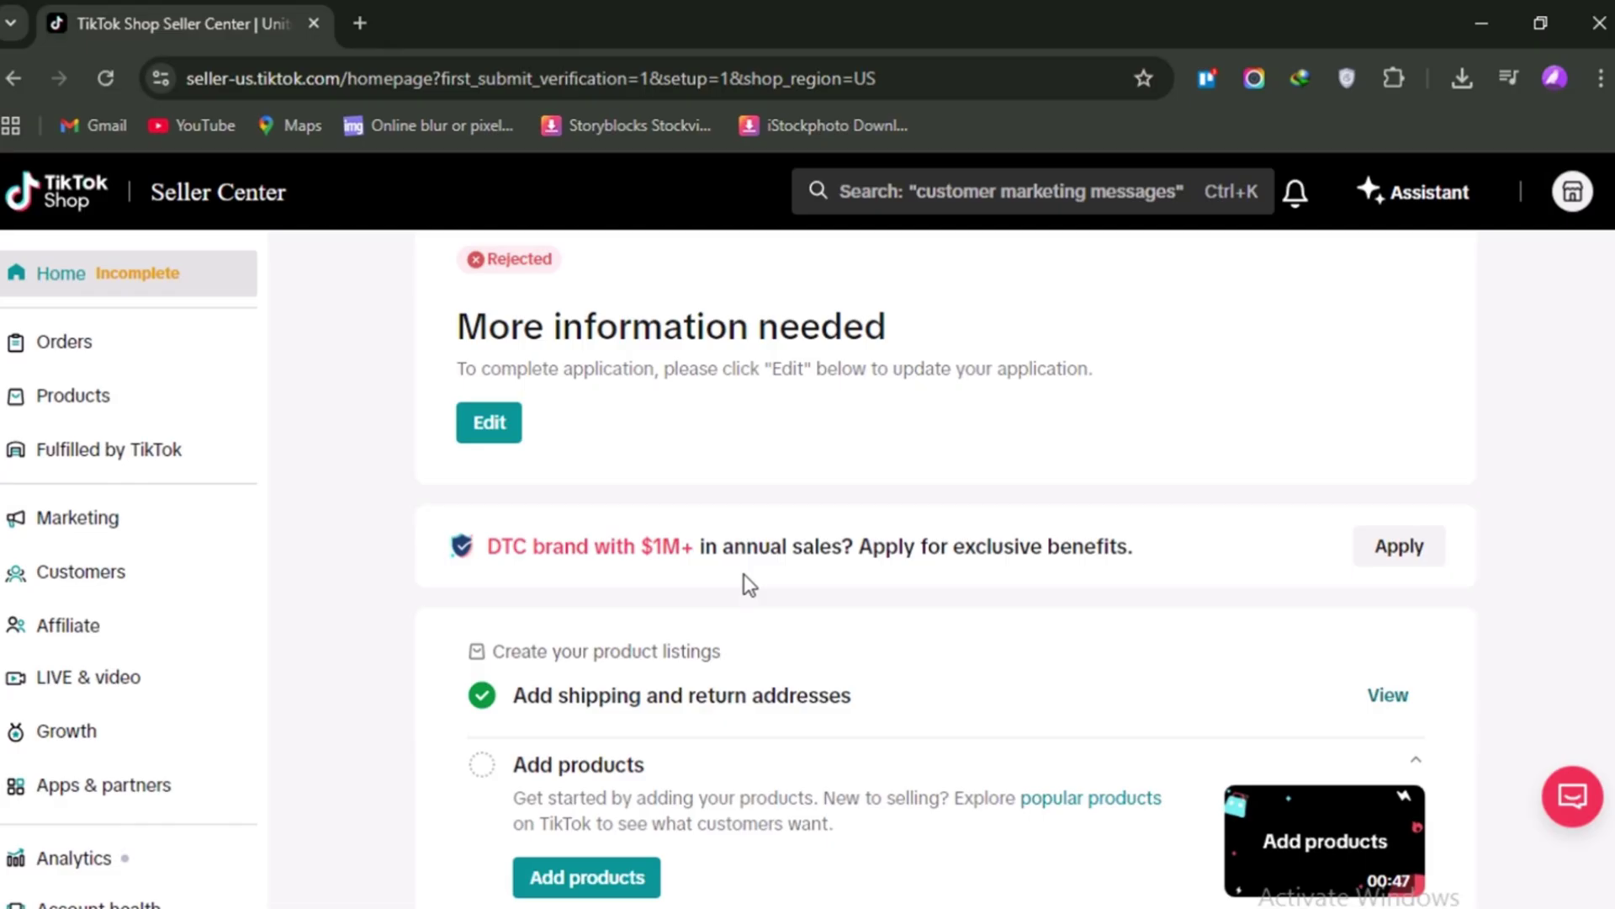
In Add products, page through recommendations and choose 'Sync with your online store' to list Shopify apps
left_click(620, 882)
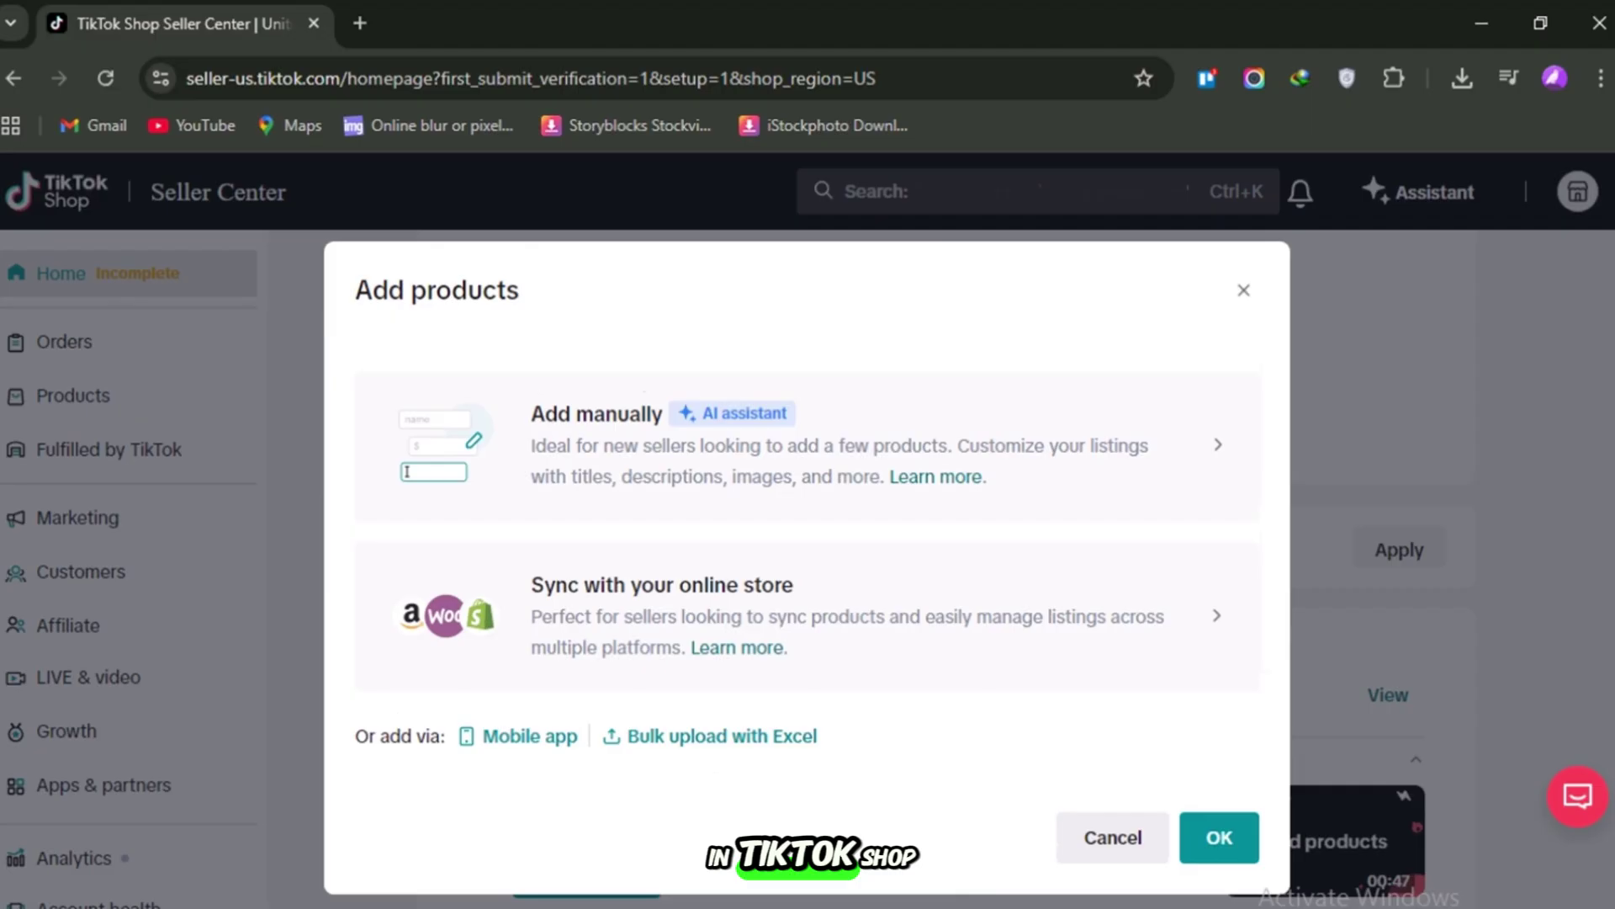
left_click(821, 621)
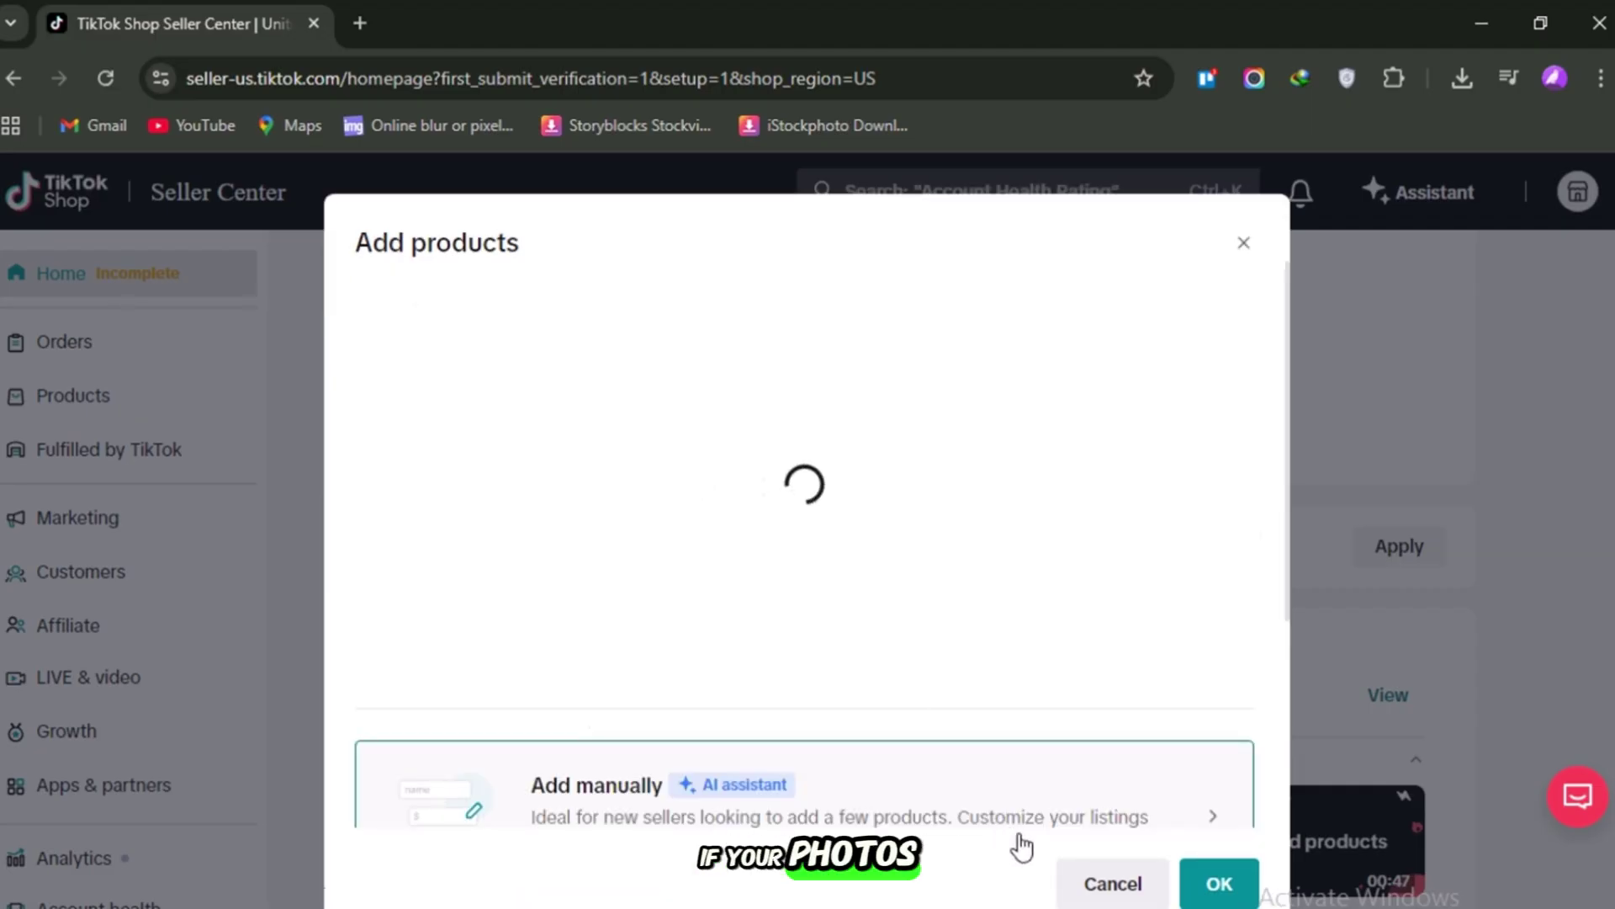
scroll(892, 634, "down", 2)
scroll(656, 559, "up", 1)
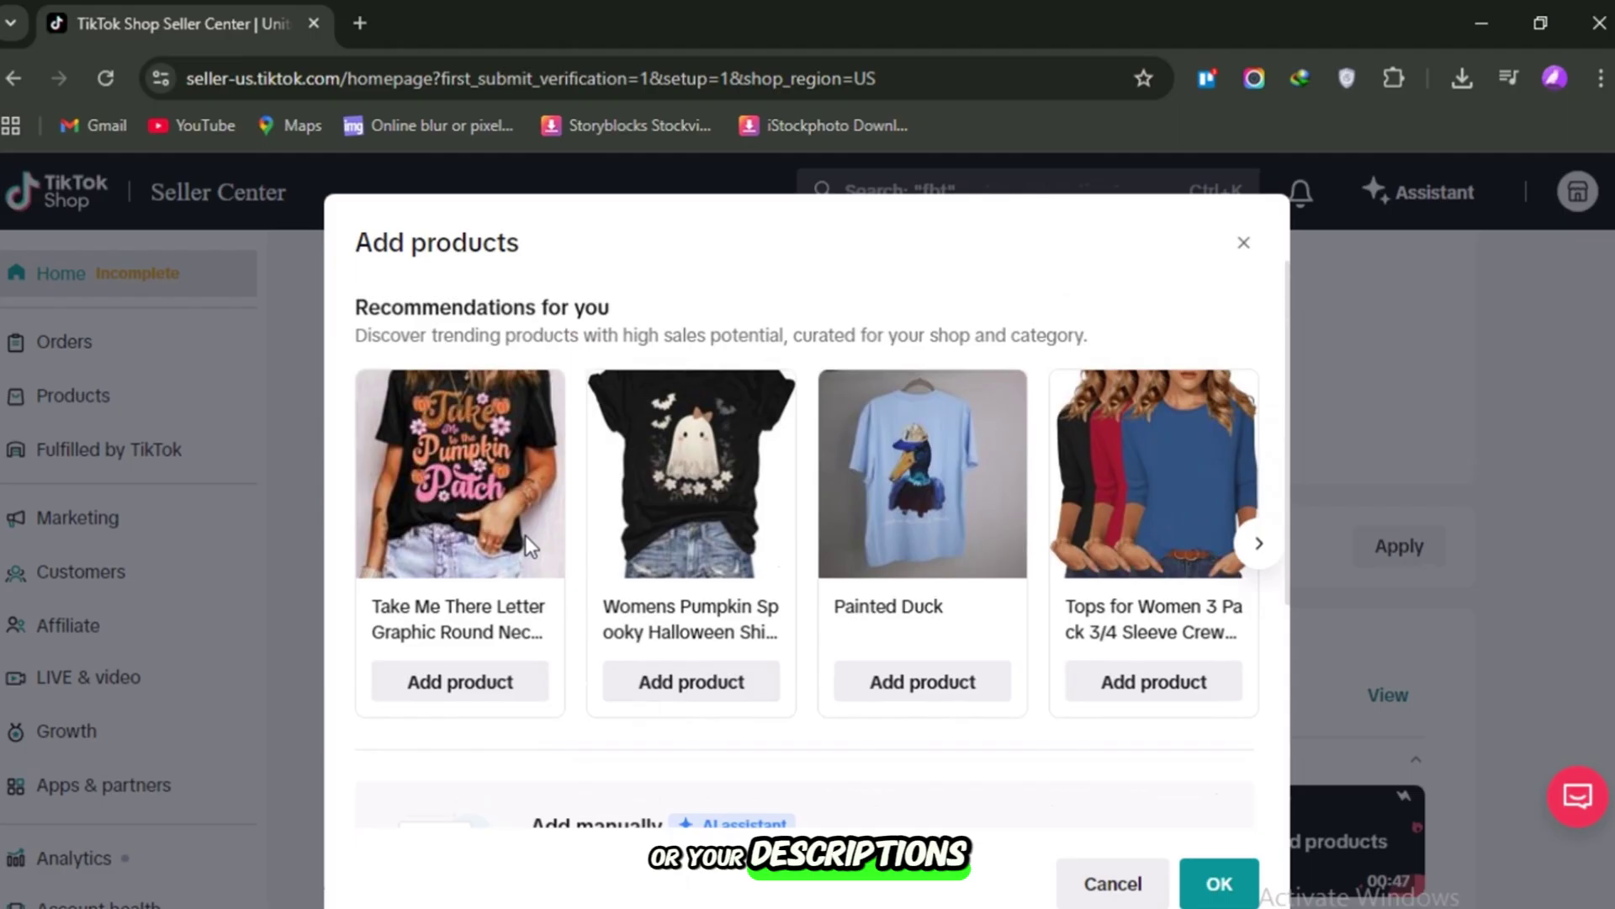
scroll(785, 552, "down", 4)
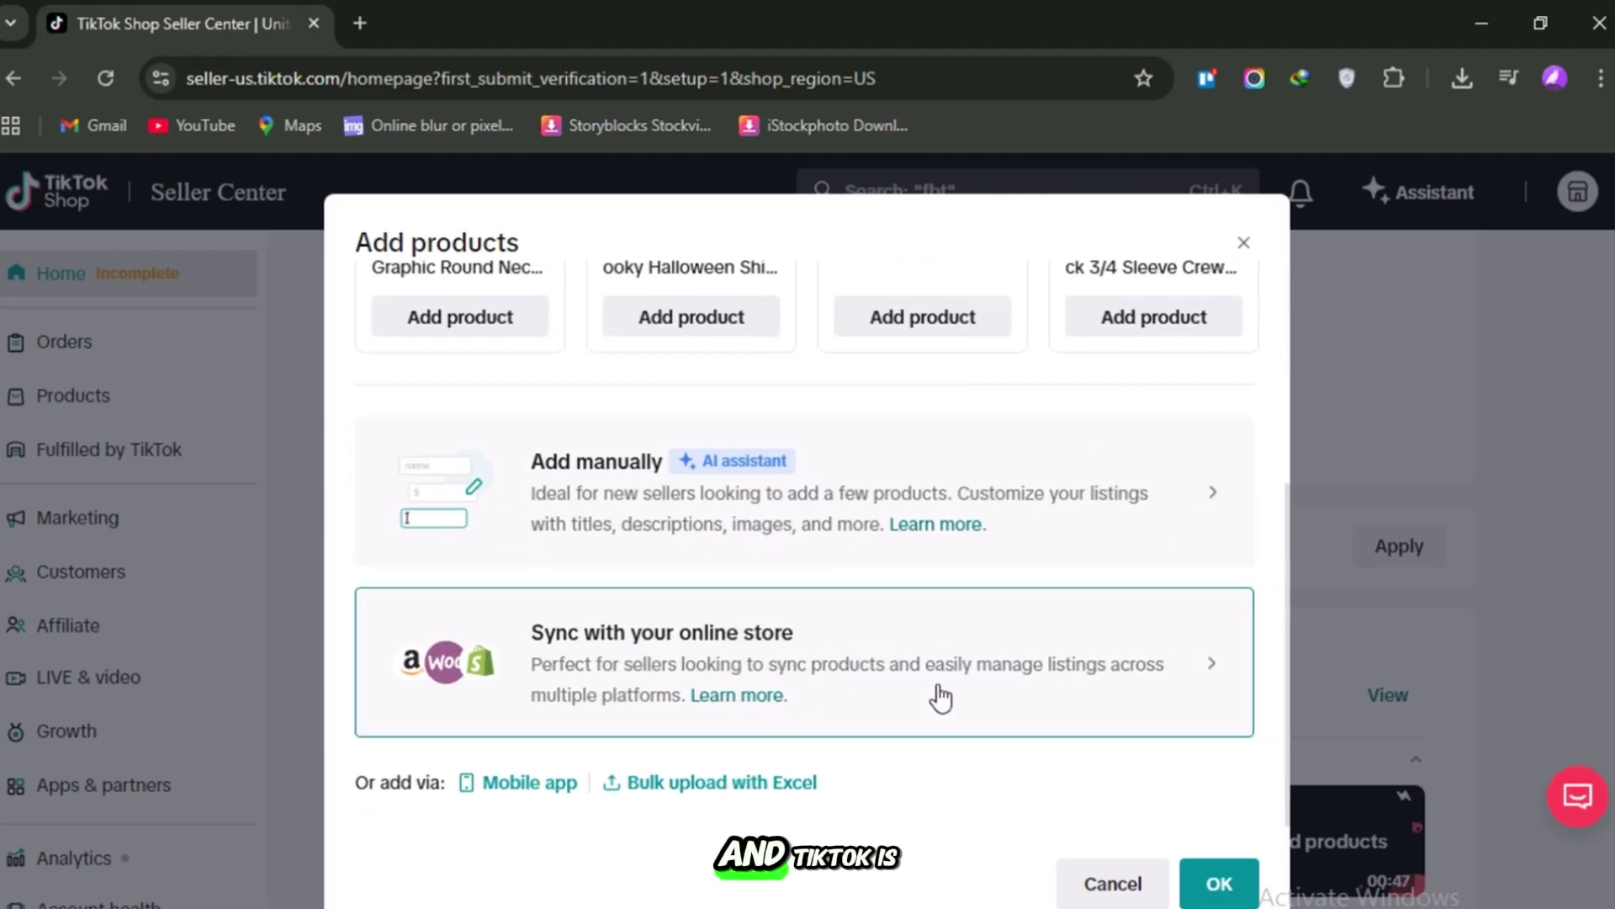
scroll(956, 686, "up", 3)
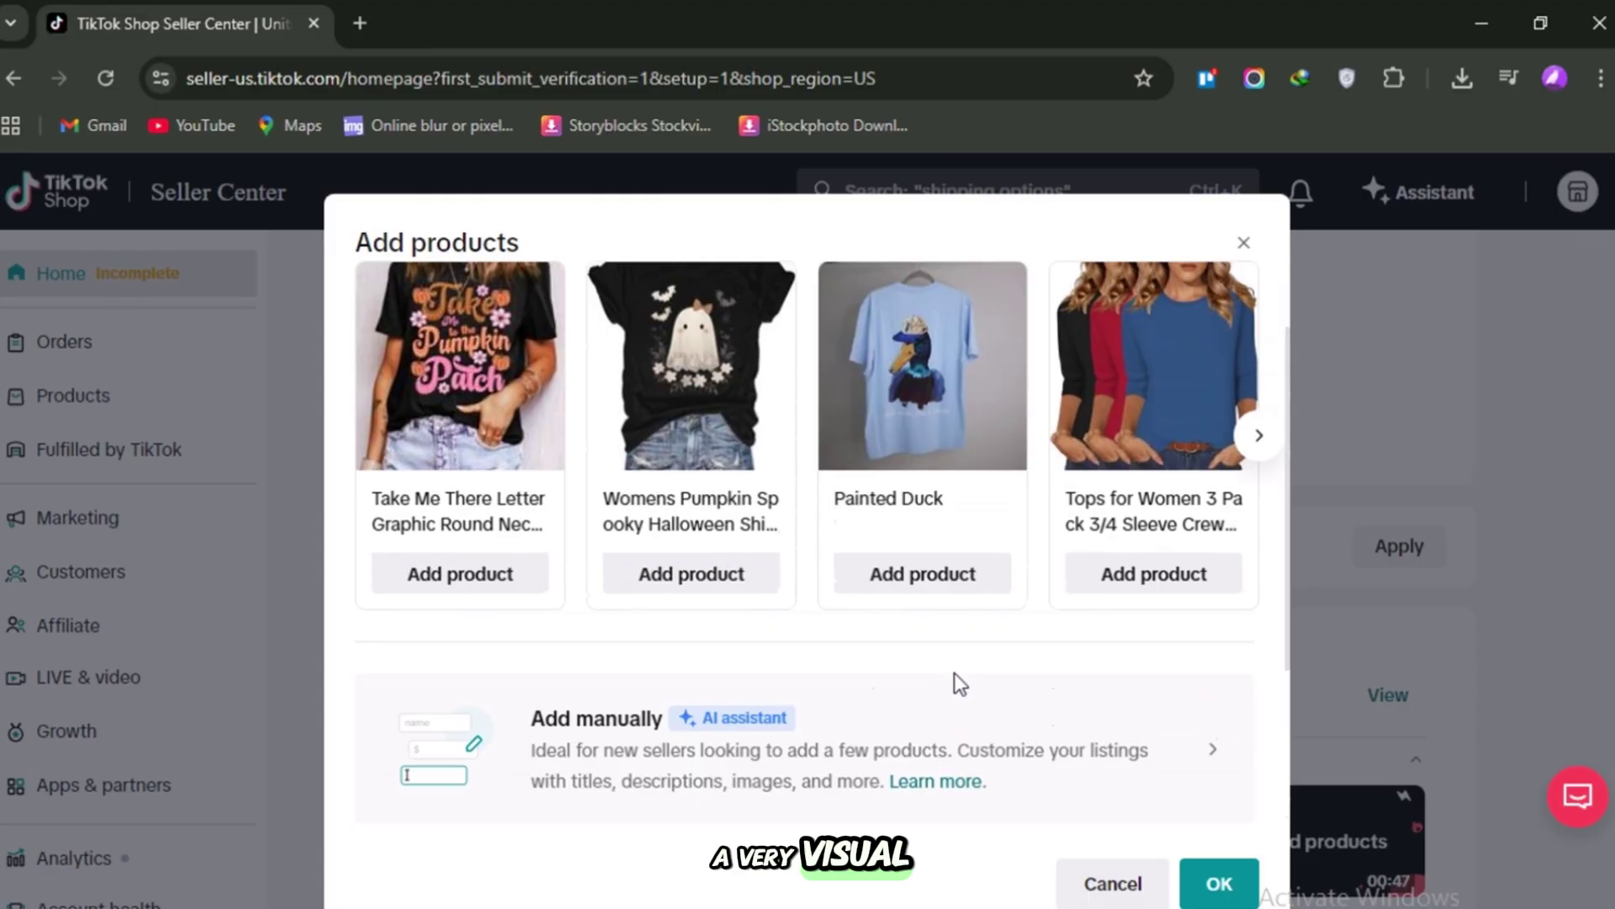
scroll(954, 673, "up", 1)
left_click(1260, 543)
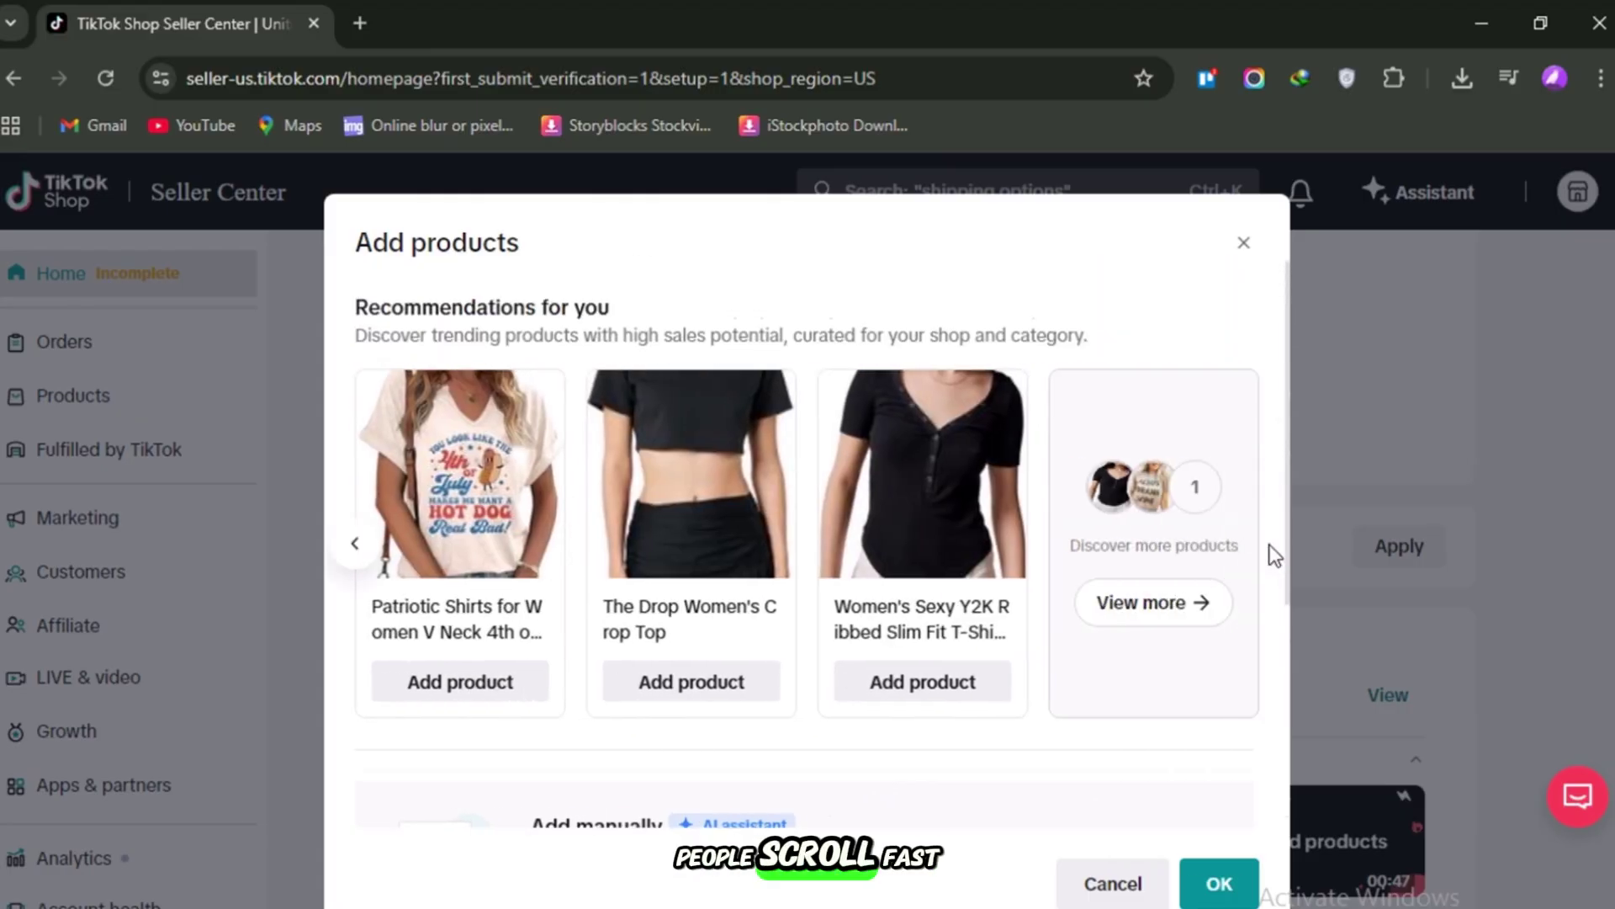
scroll(700, 654, "down", 5)
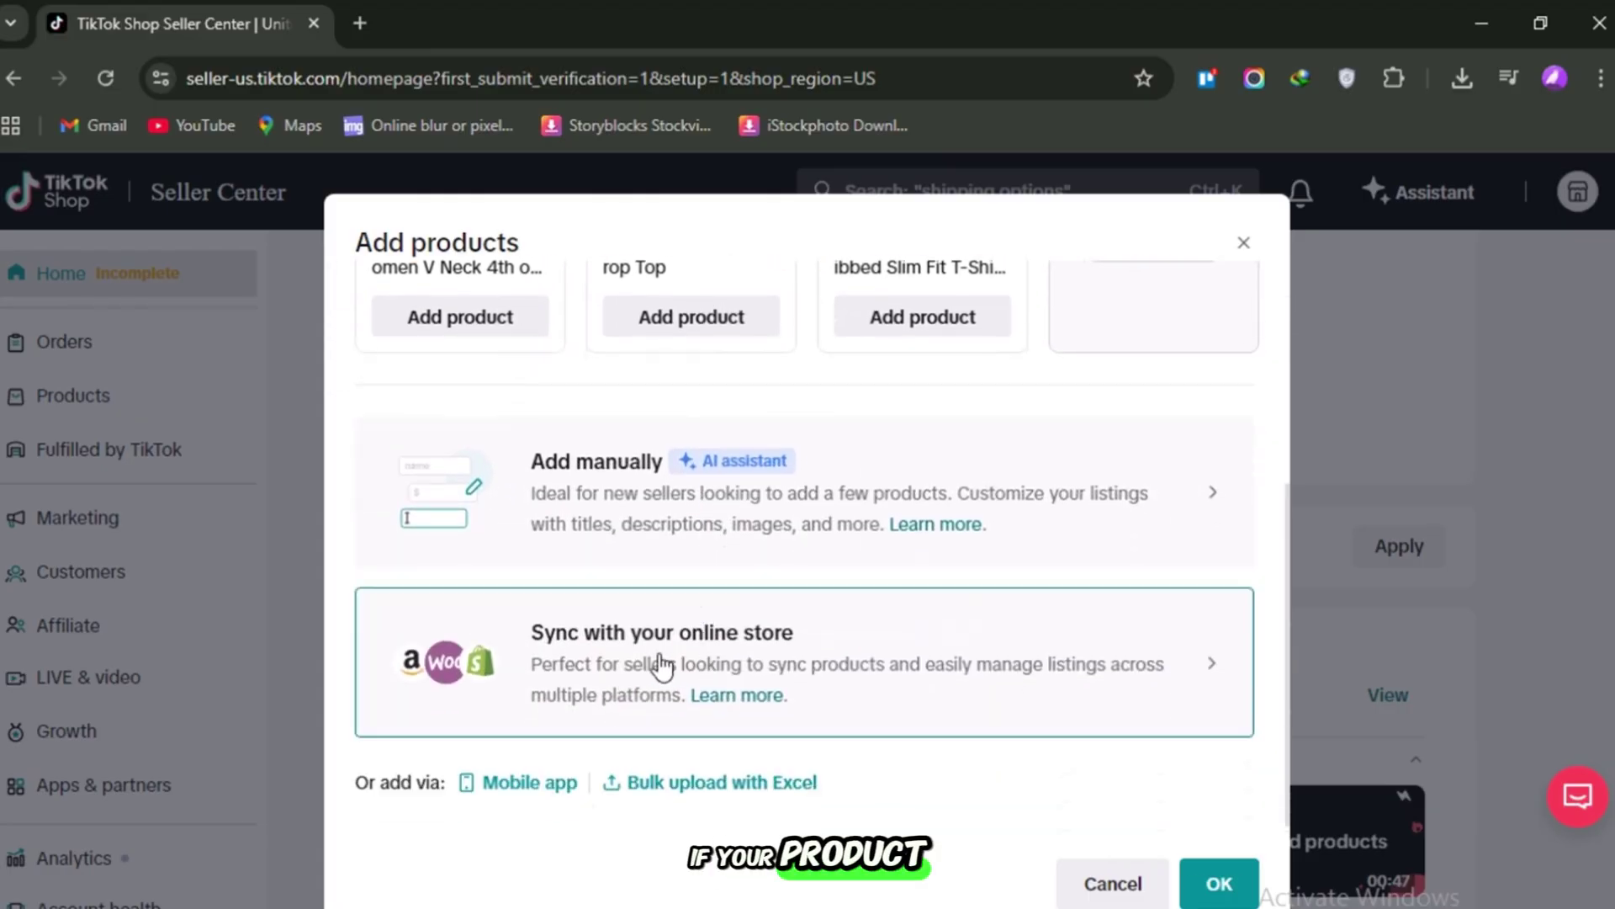
left_click(907, 684)
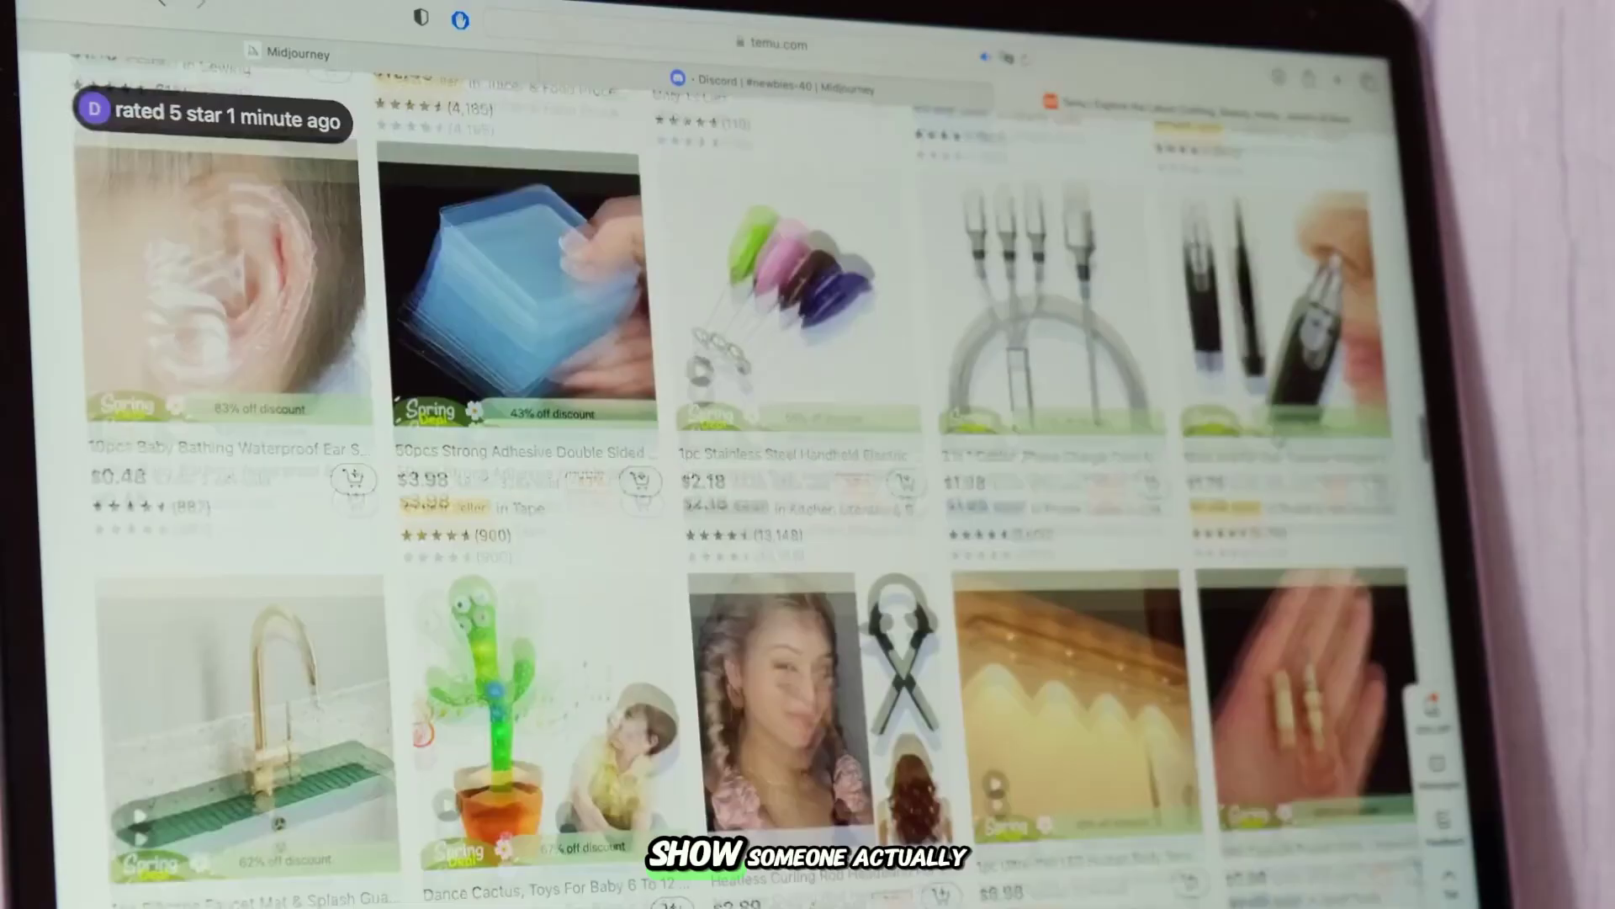
Scroll further down the Temu grid to browse more discounted products
scroll(740, 505, "down", 10)
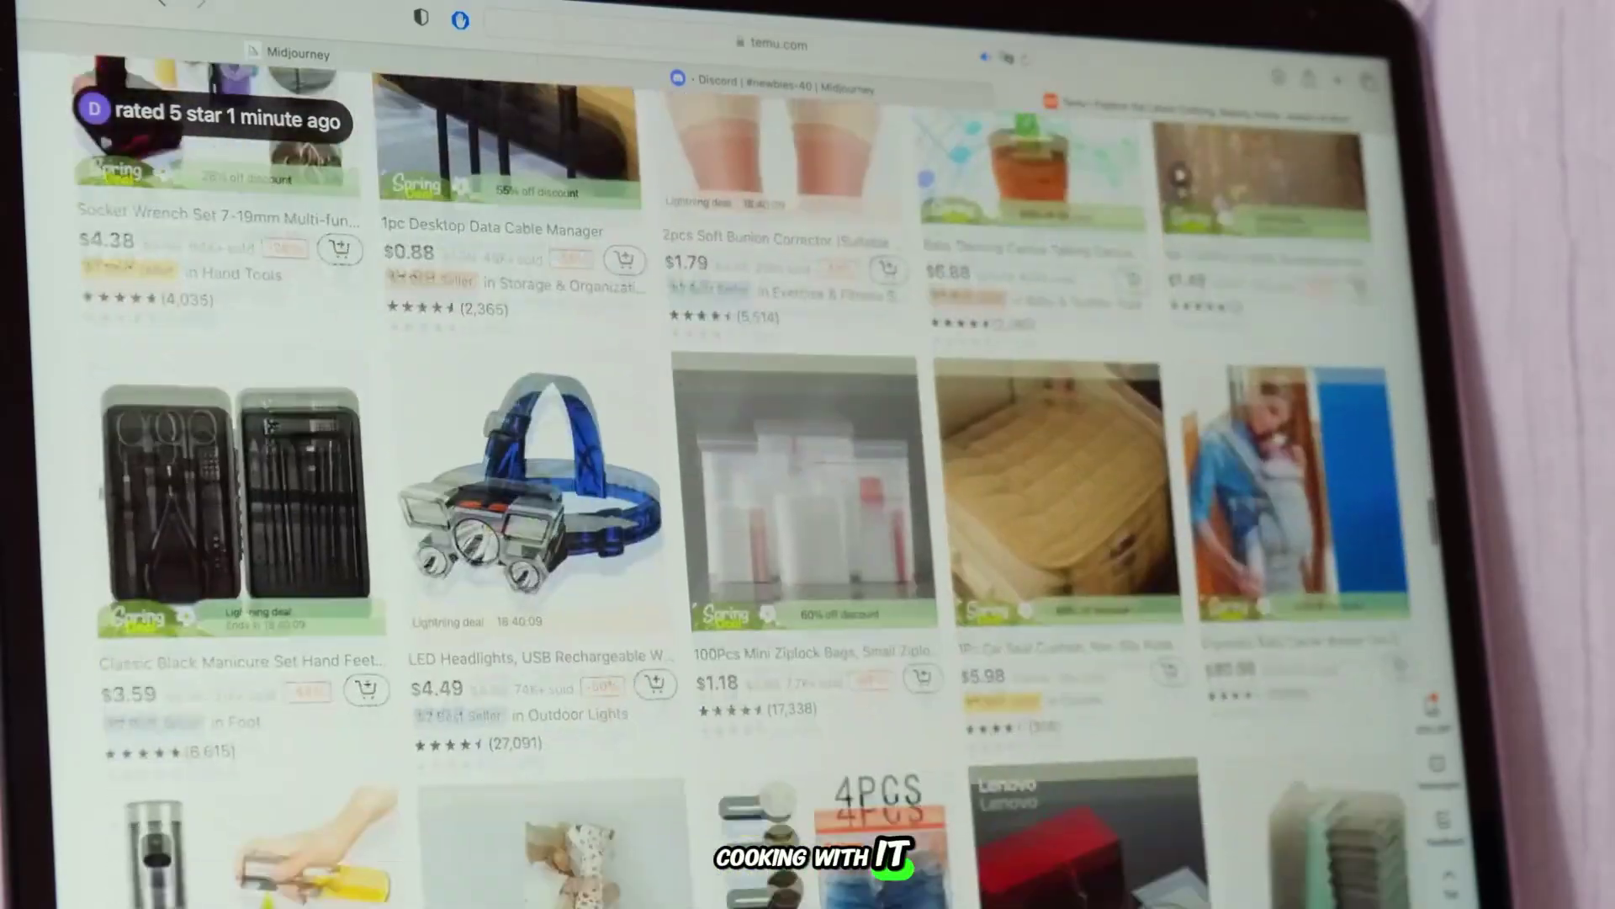
scroll(741, 504, "down", 10)
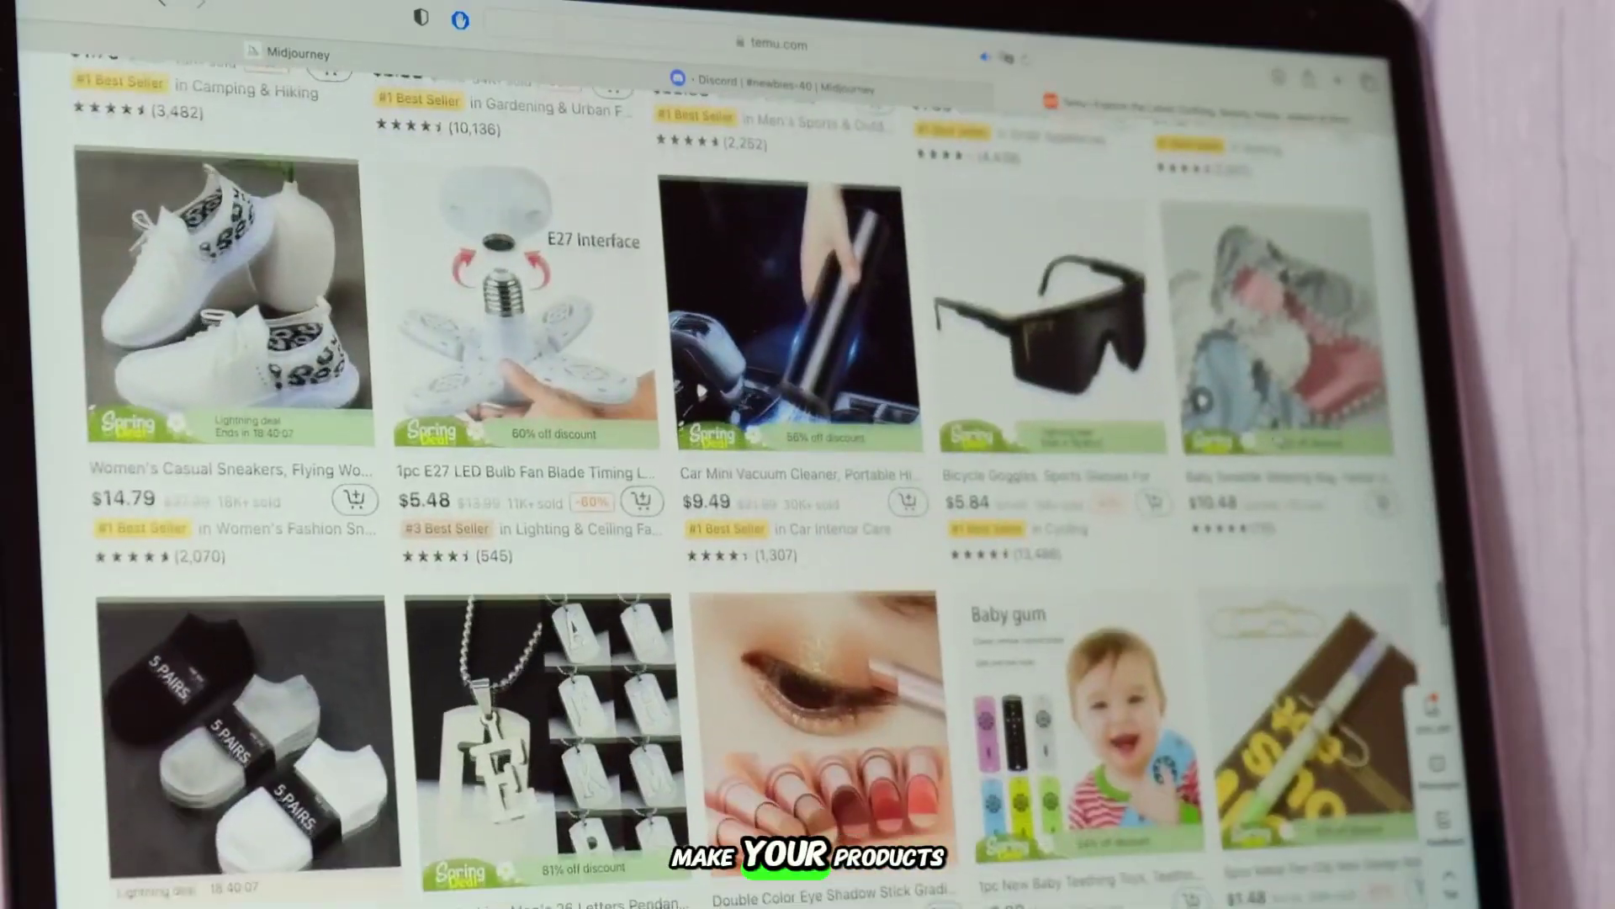
scroll(740, 505, "down", 10)
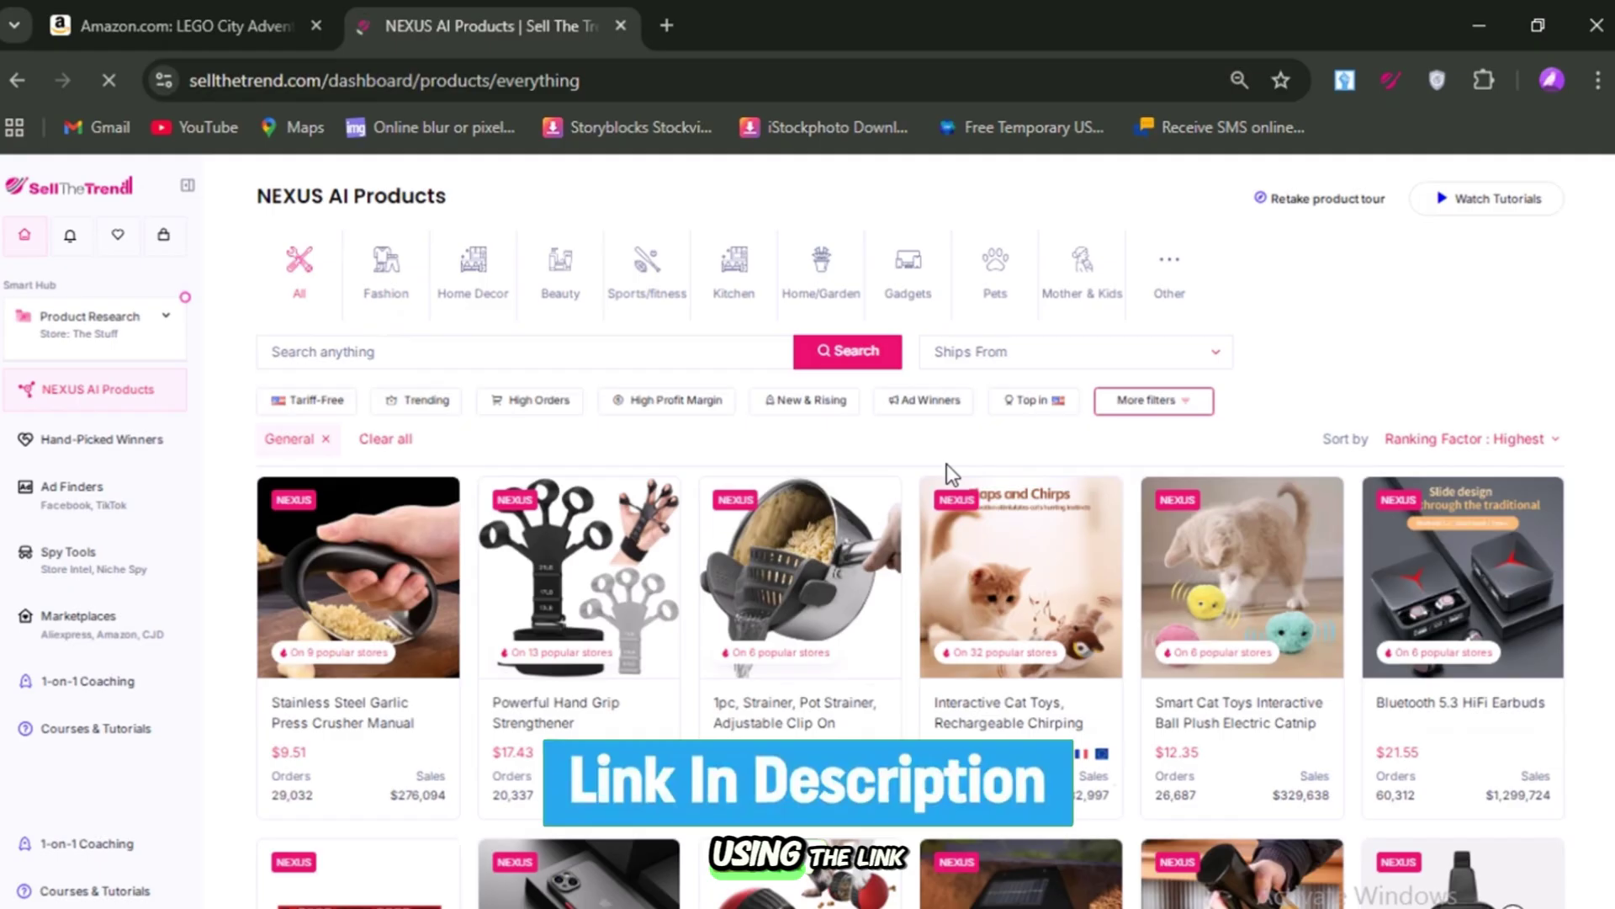
Zoom the NEXUS AI Products page in with Ctrl+Plus to view product cards larger
mouse_move(1165, 499)
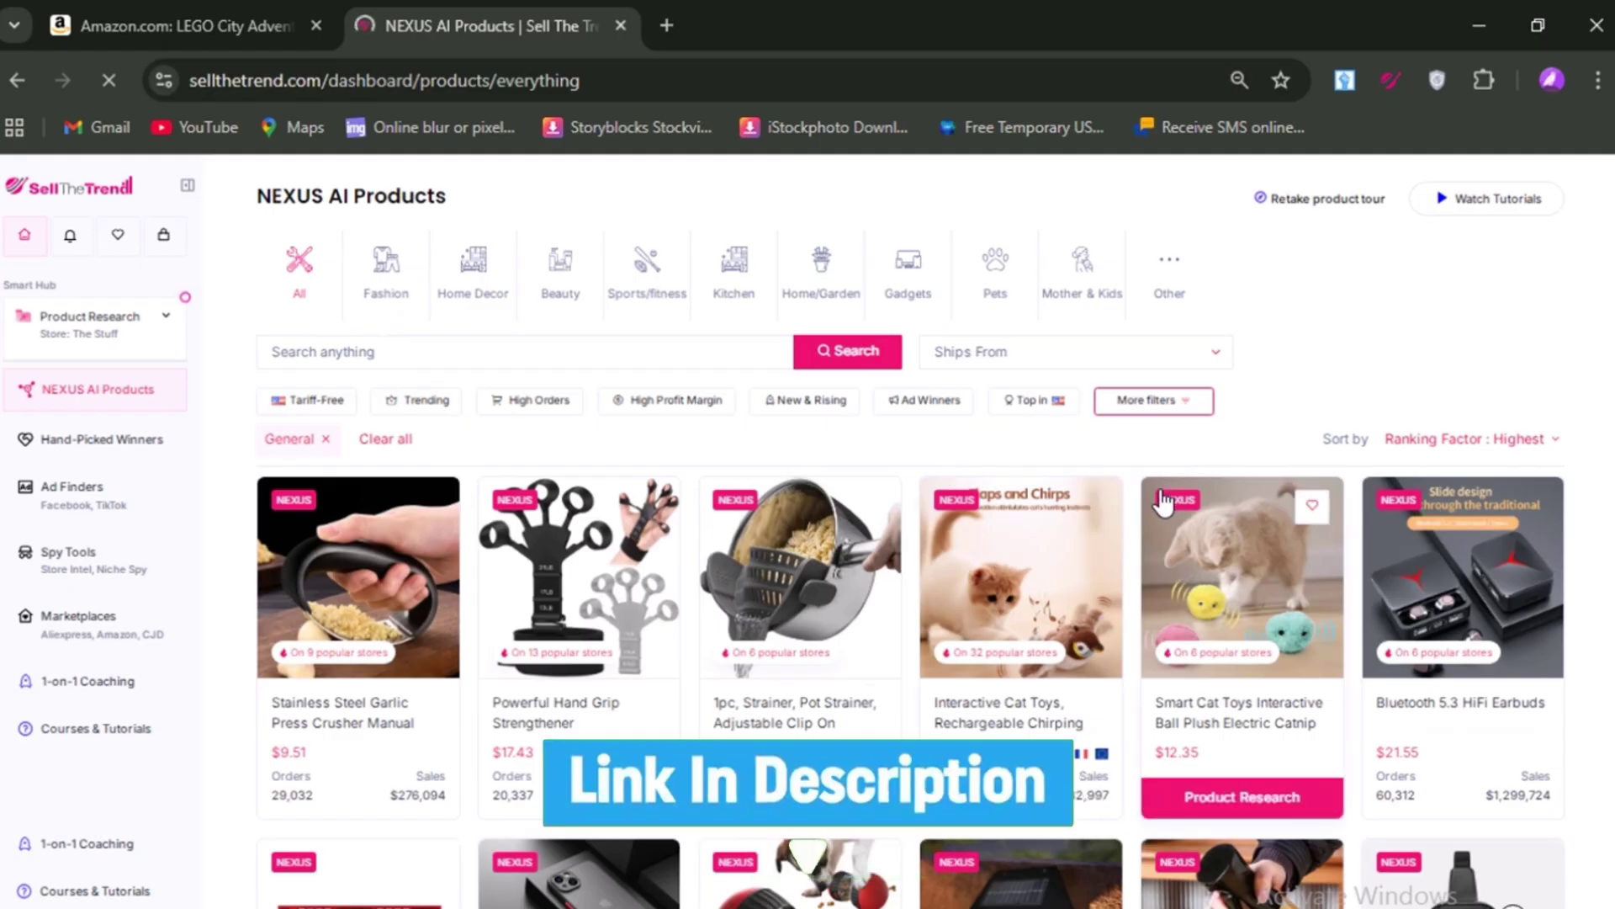
key("ctrl+plus")
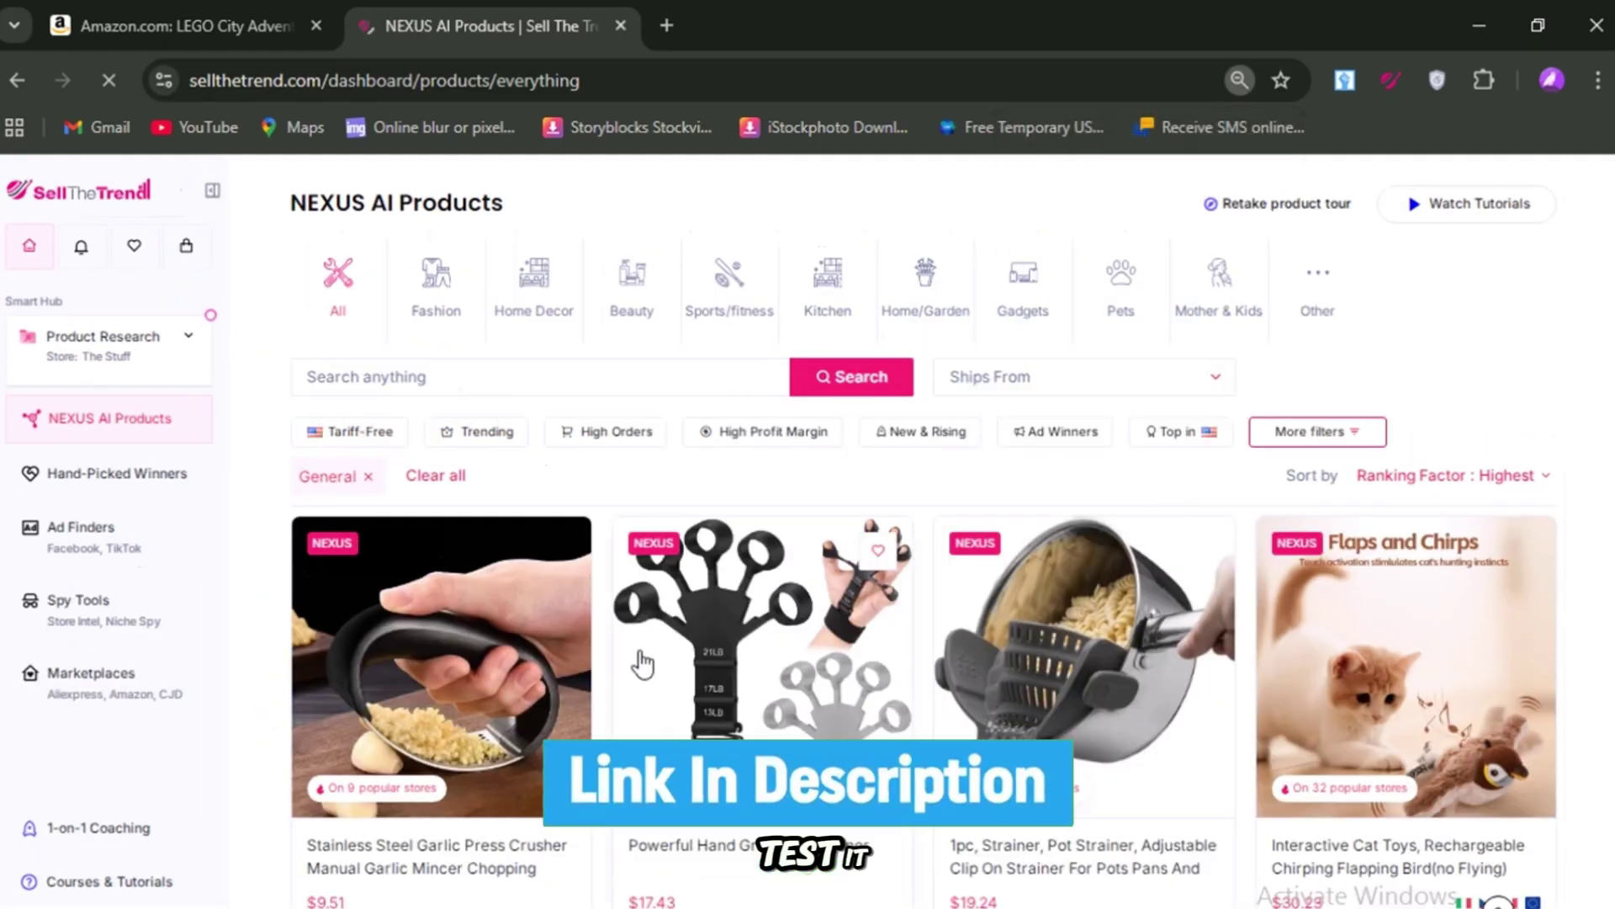
scroll(623, 605, "down", 2)
mouse_move(1077, 577)
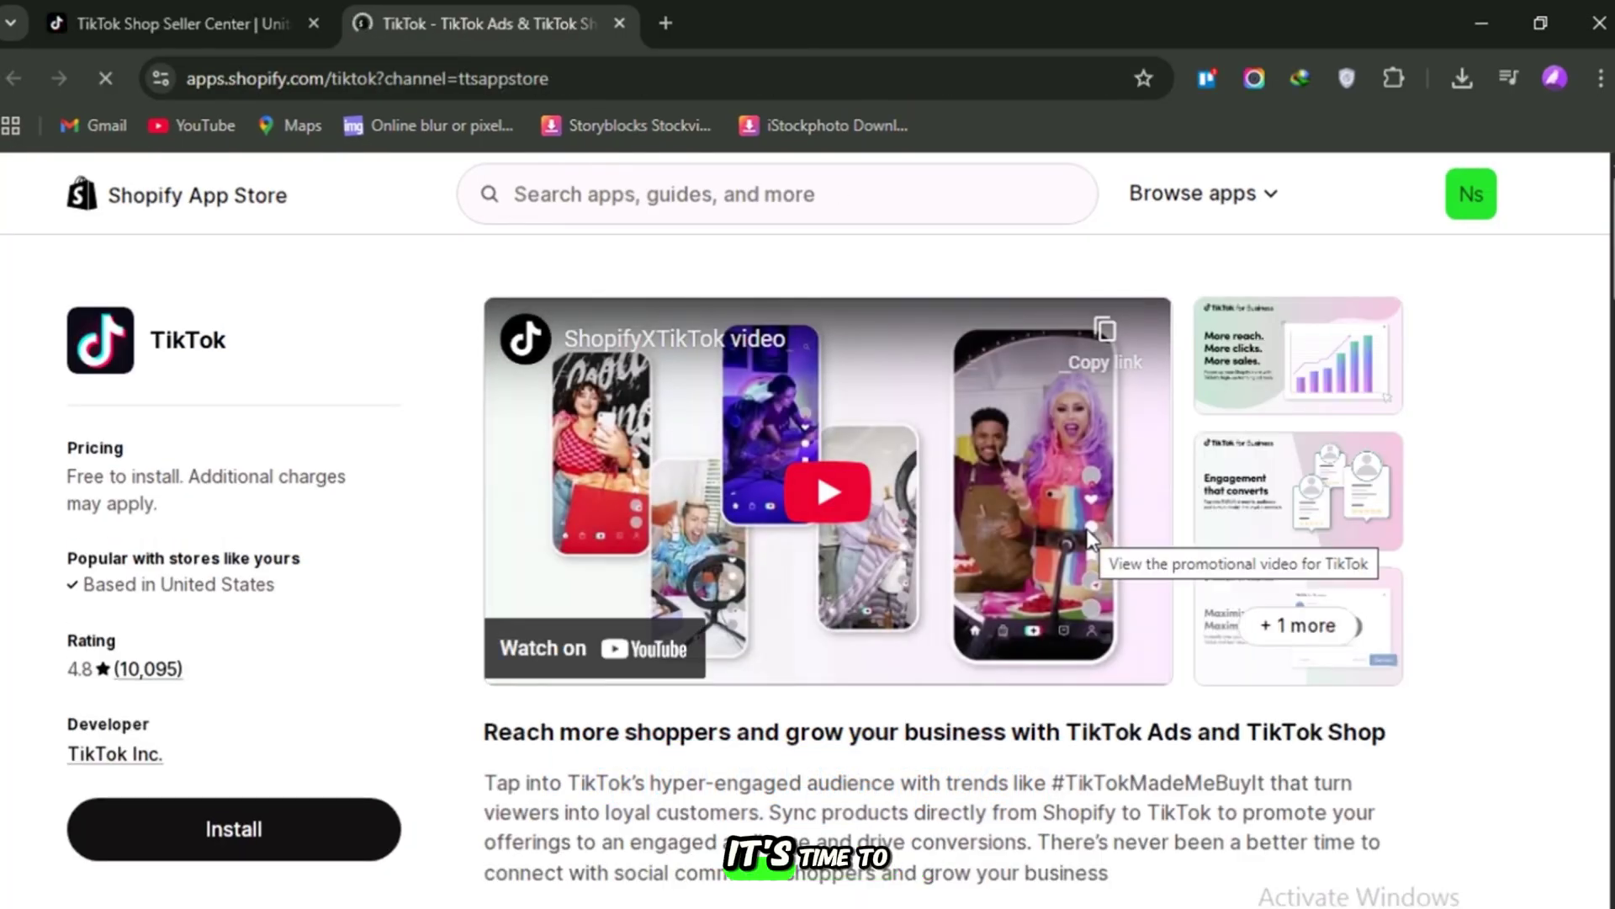
Begin installing the TikTok app from its Shopify App Store listing
left_click(346, 829)
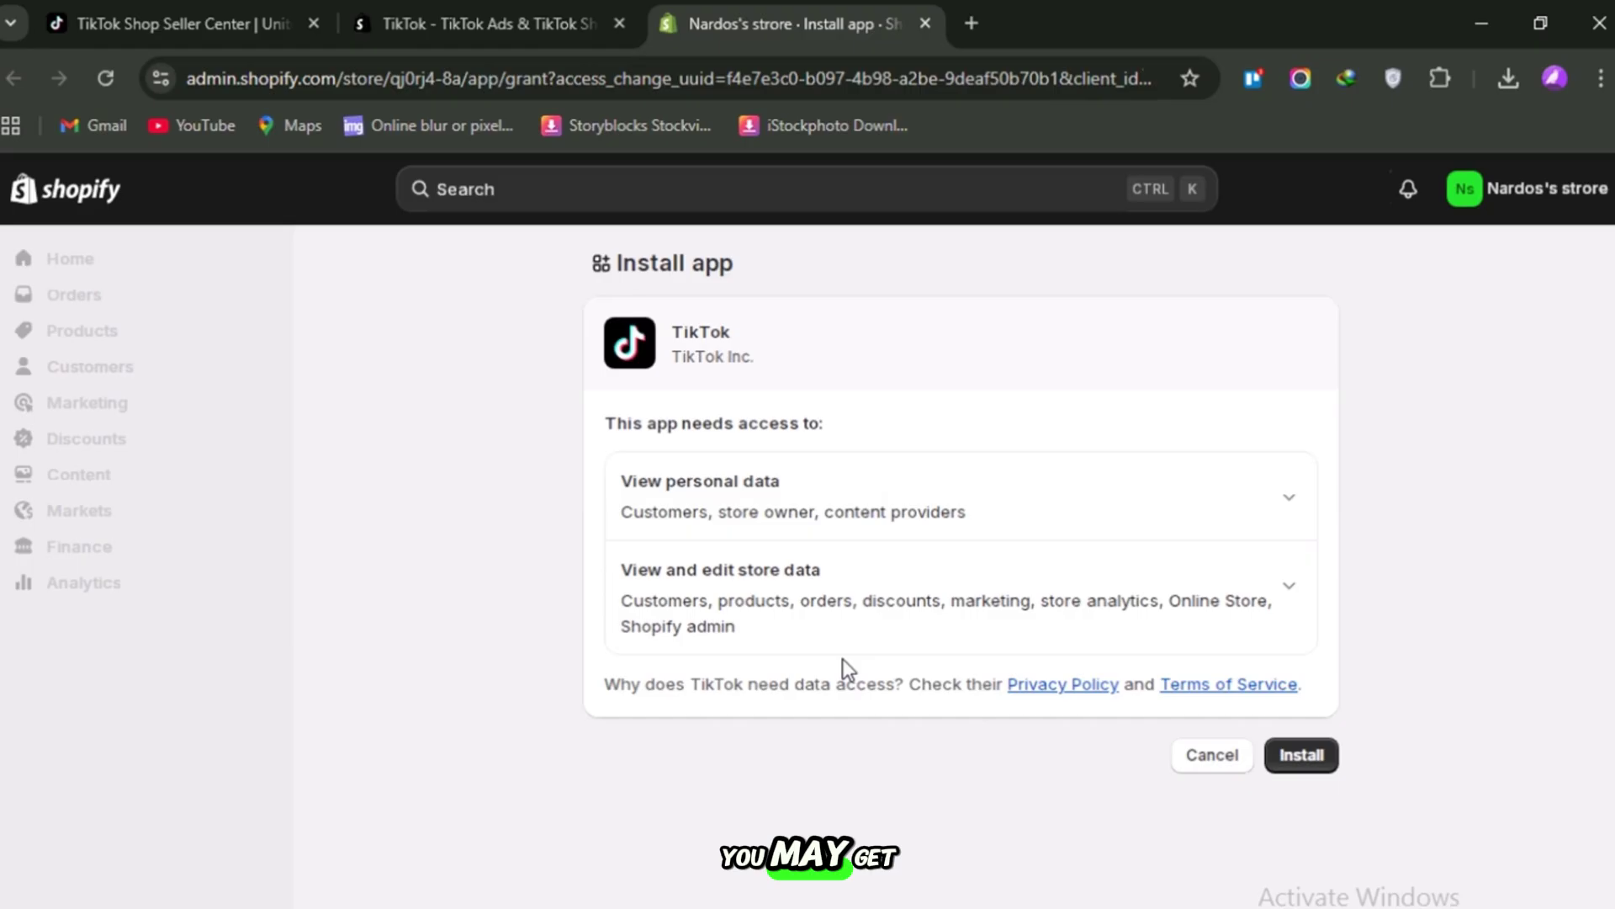
Grant access to install the TikTok app and read its Start selling on TikTok overview
left_click(1297, 755)
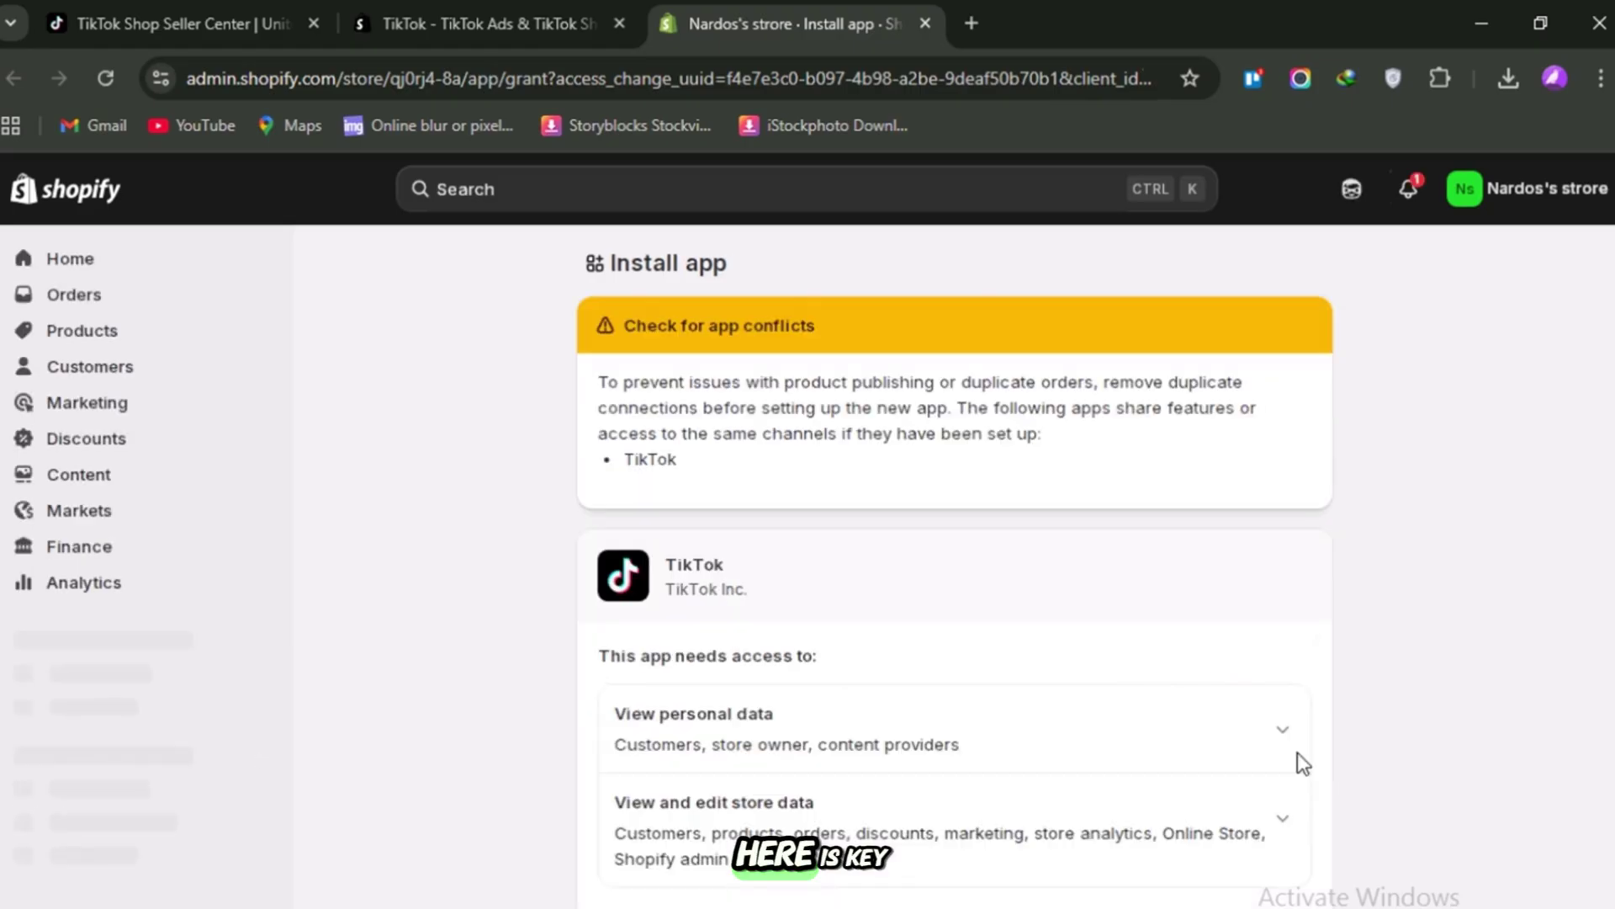
scroll(1307, 758, "down", 1)
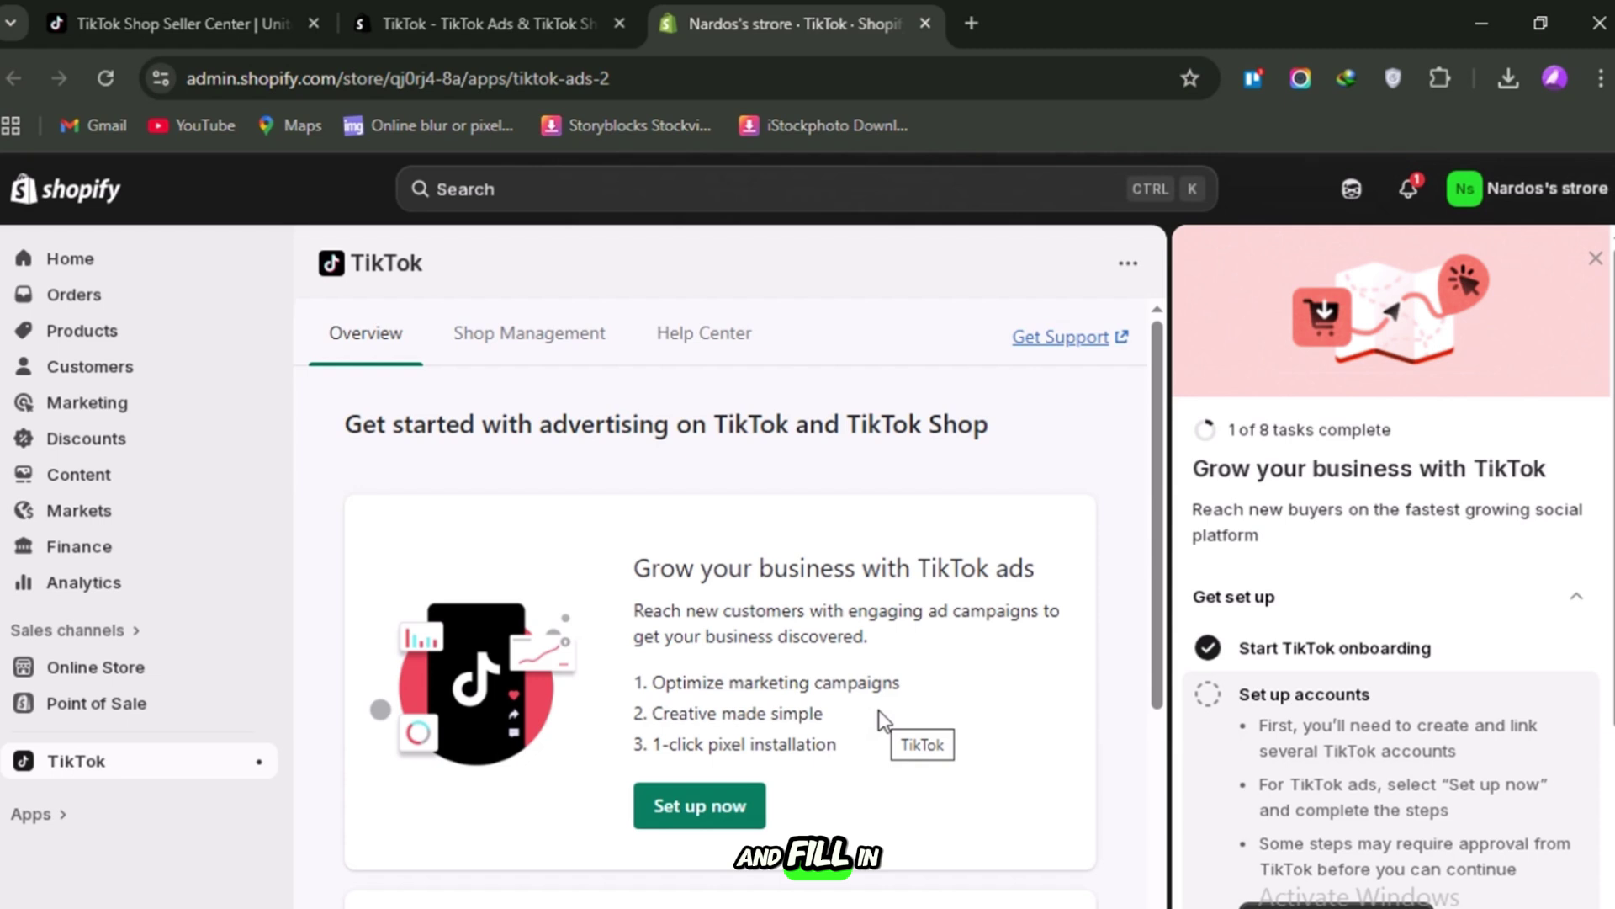
scroll(878, 710, "down", 5)
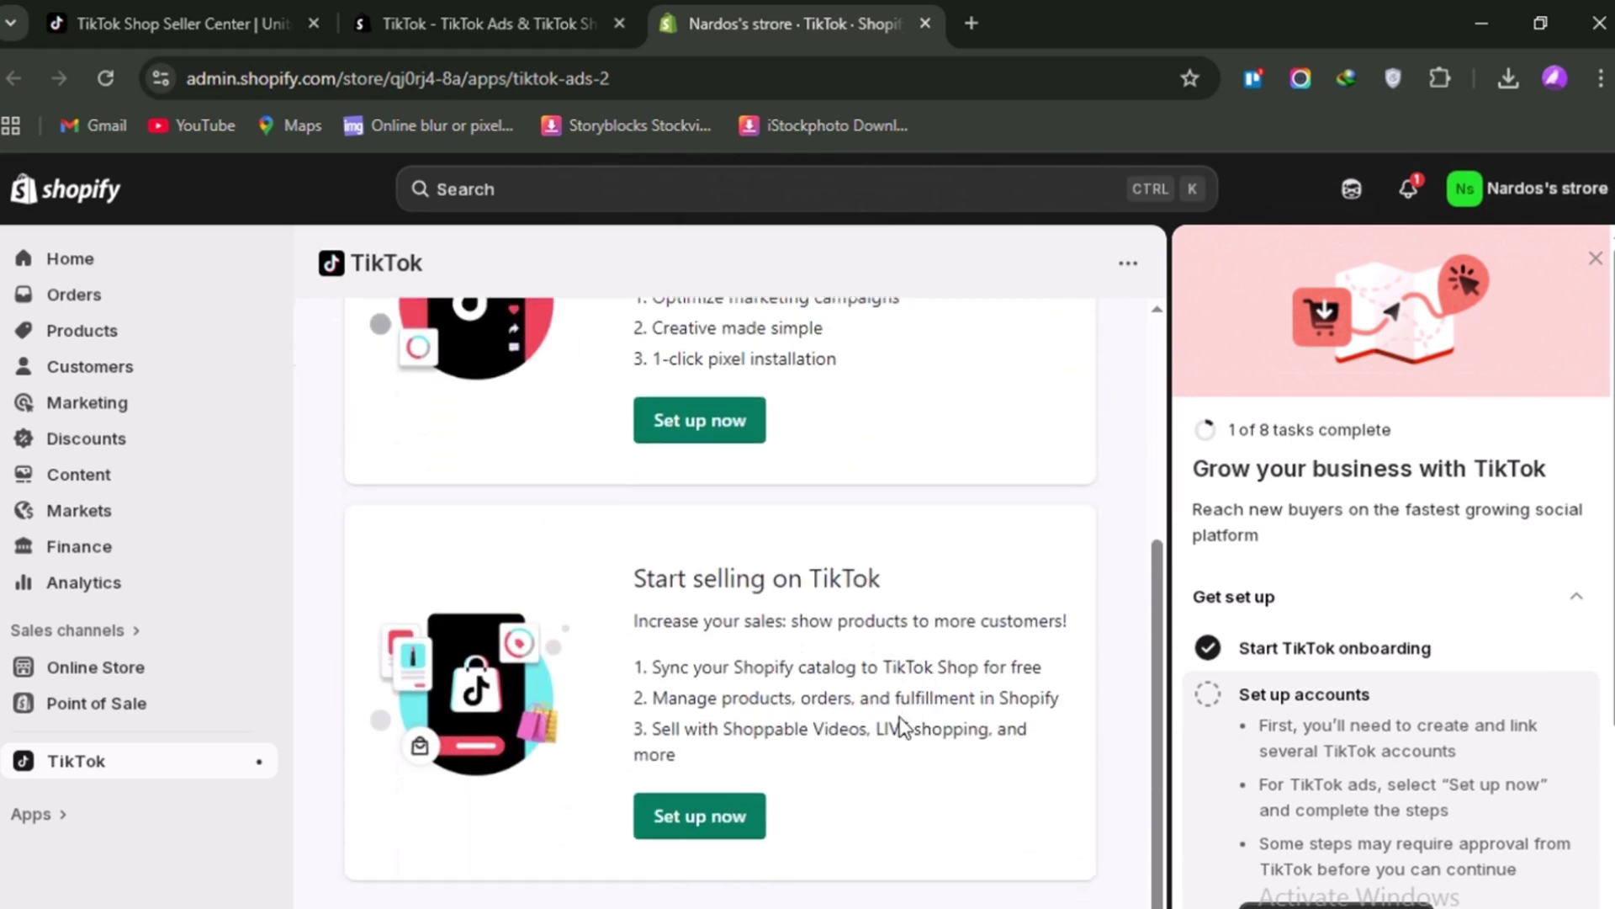
scroll(716, 581, "up", 2)
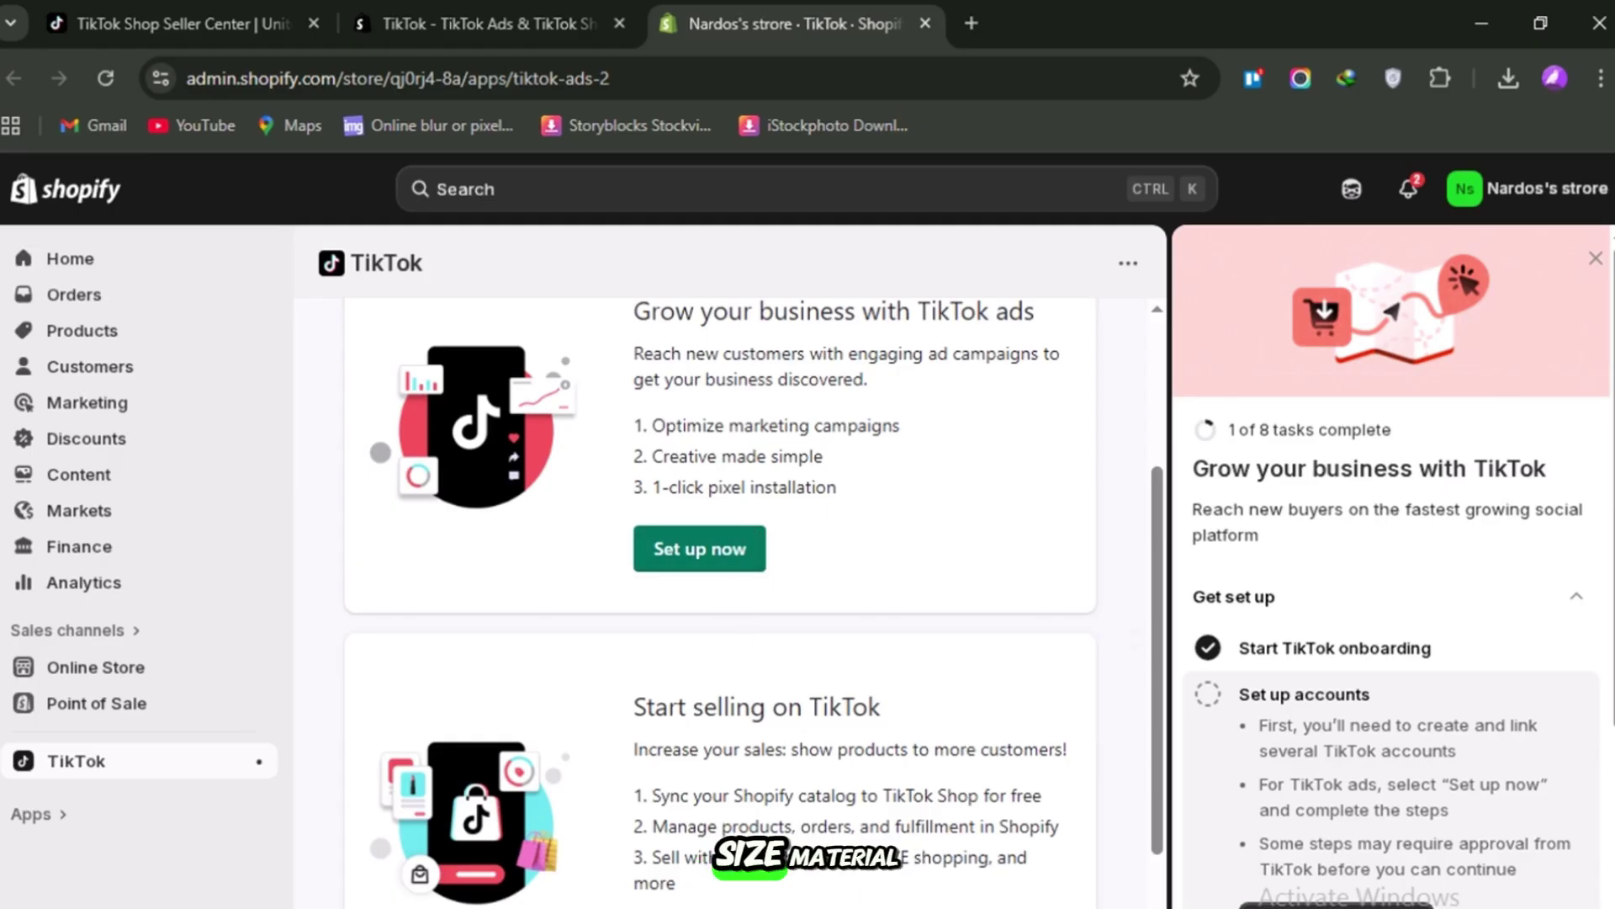
left_click_drag(637, 709, 894, 737)
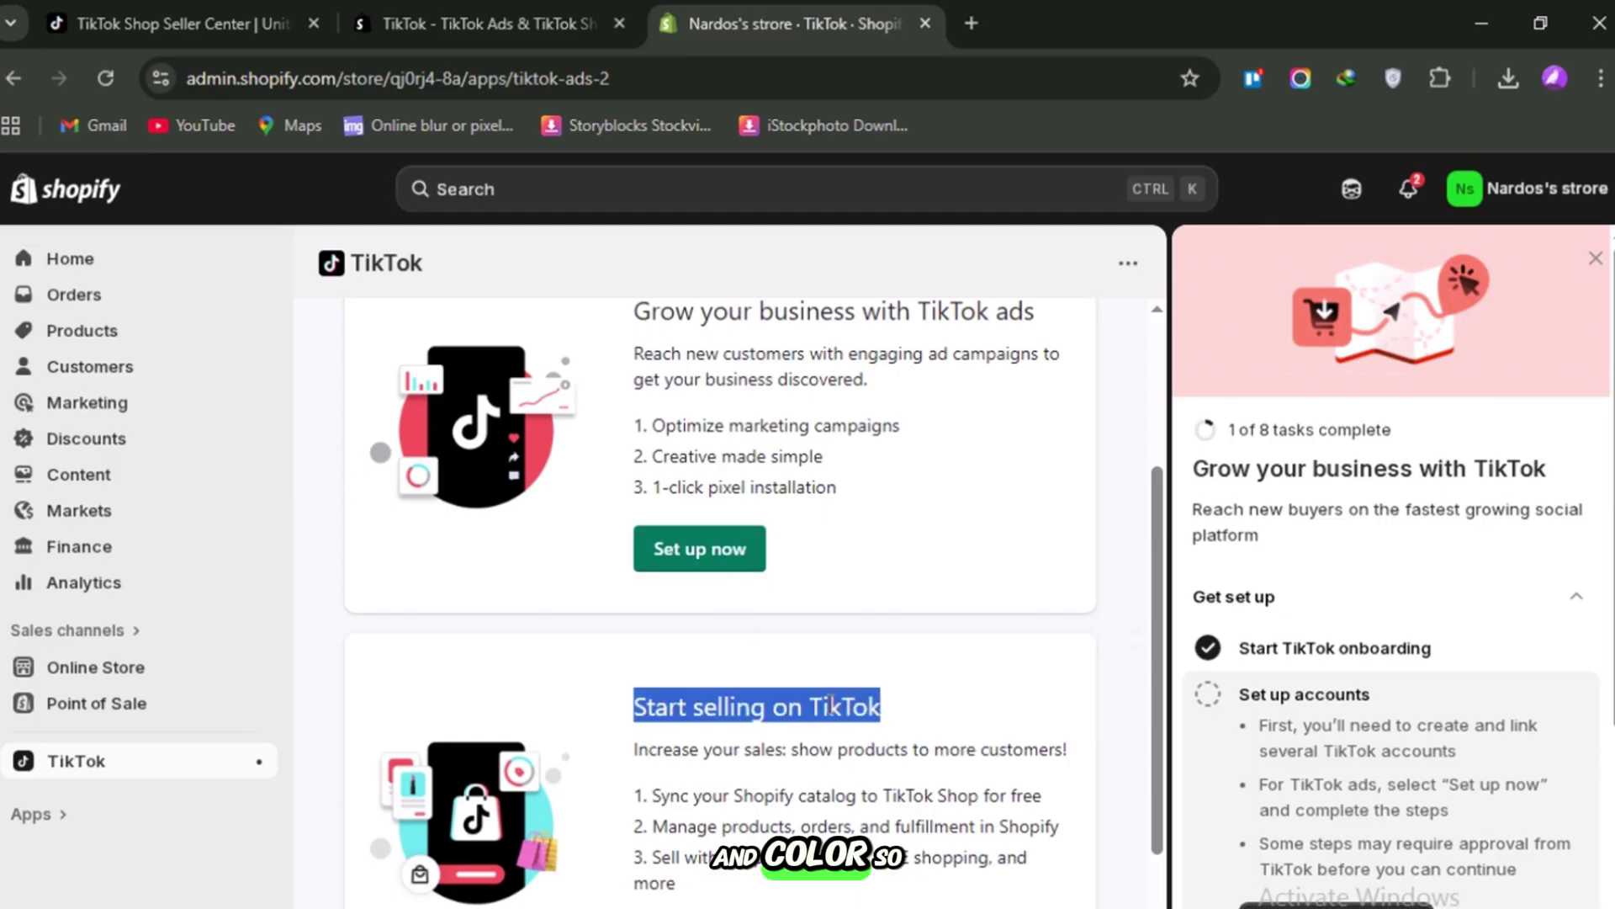
left_click(831, 705)
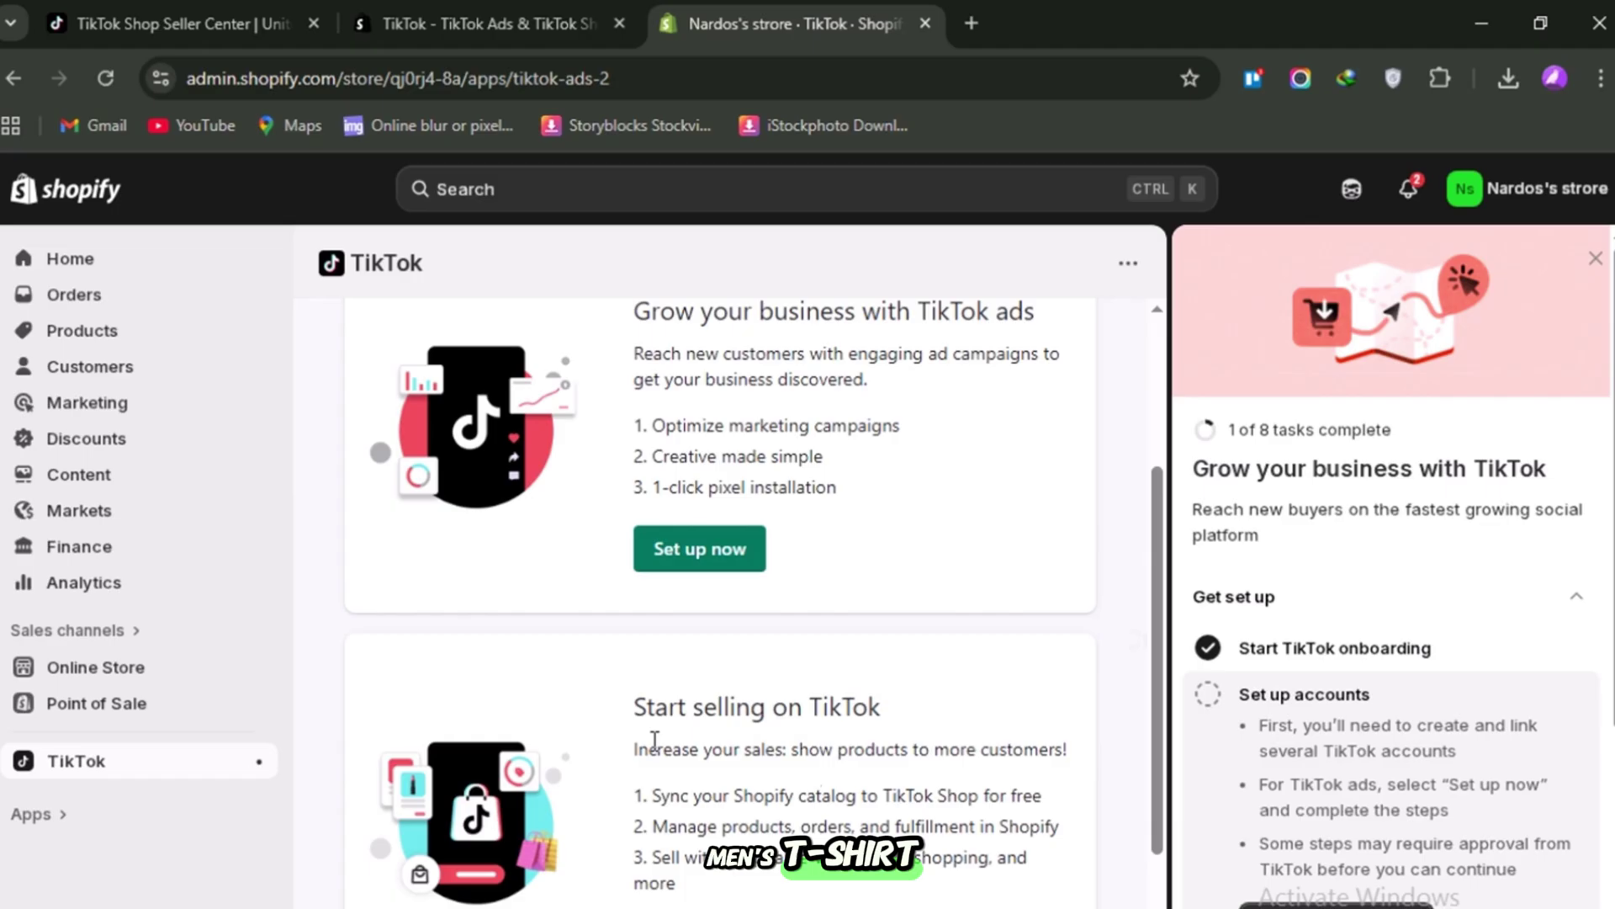
left_click_drag(633, 756, 953, 851)
left_click(956, 854)
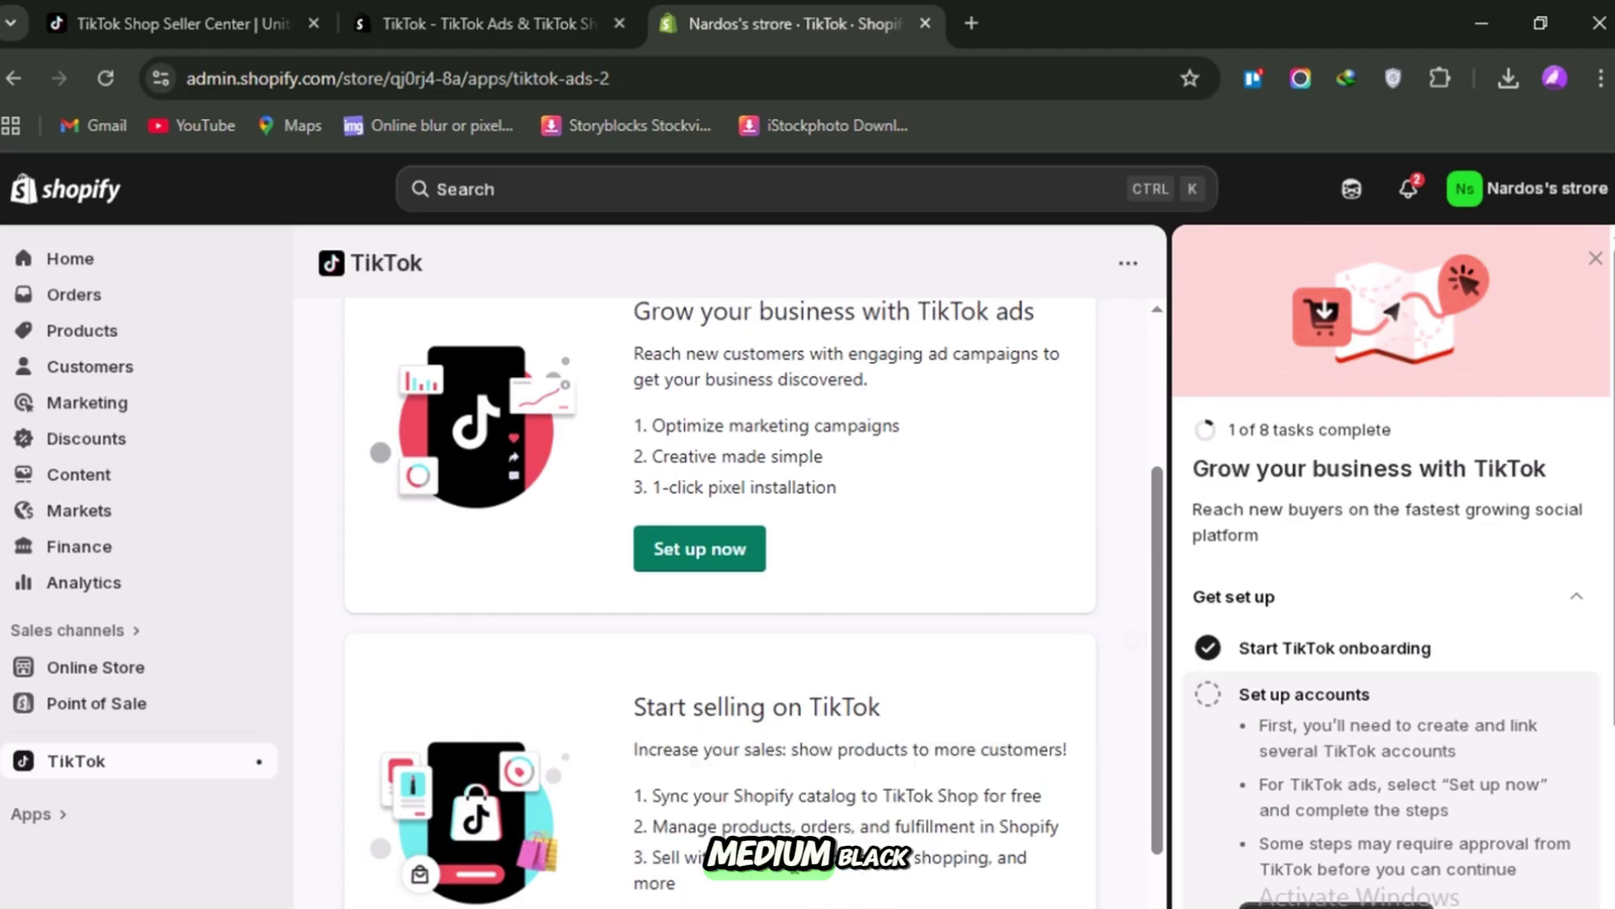
Dismiss the Grow your business with TikTok checklist and start 'Set up now' for TikTok selling
scroll(793, 866, "down", 2)
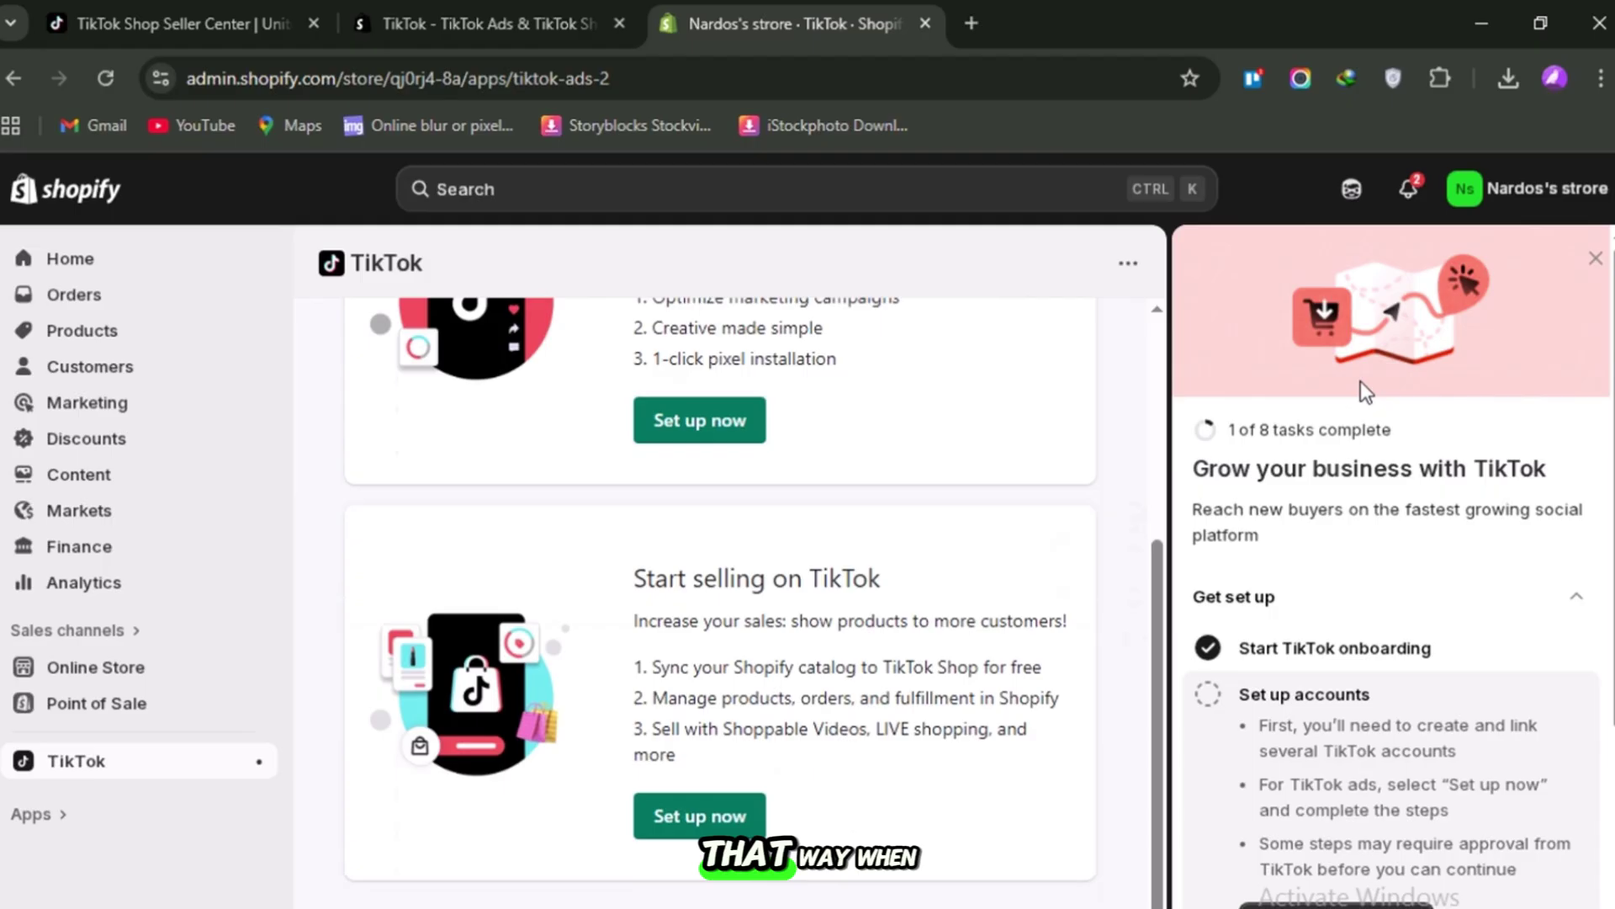
left_click(1596, 263)
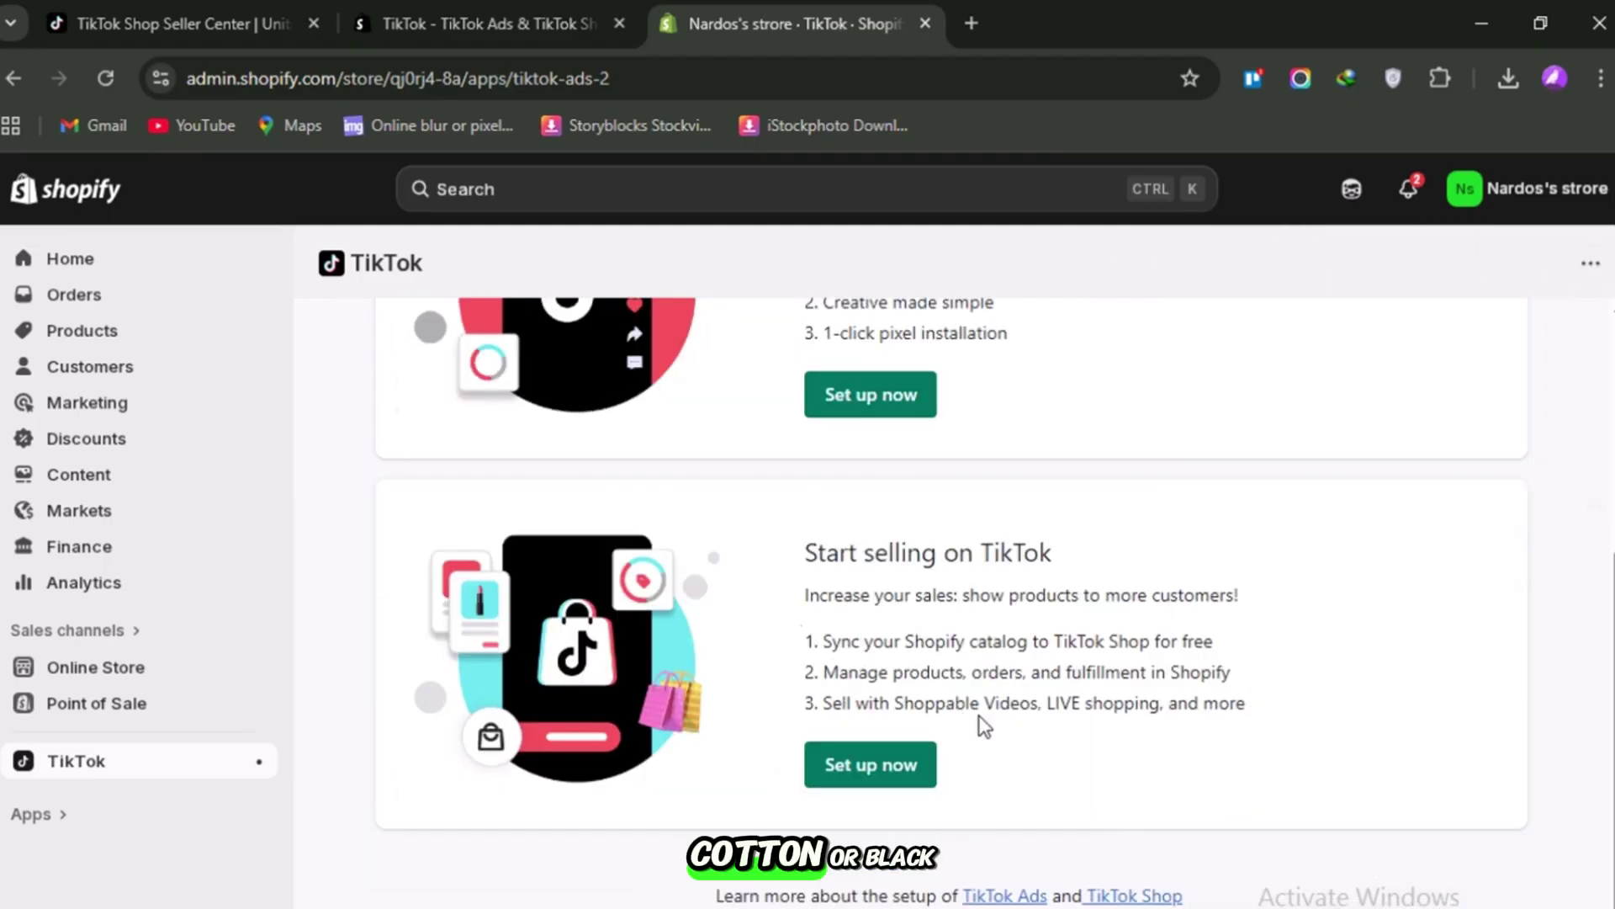
scroll(980, 720, "up", 2)
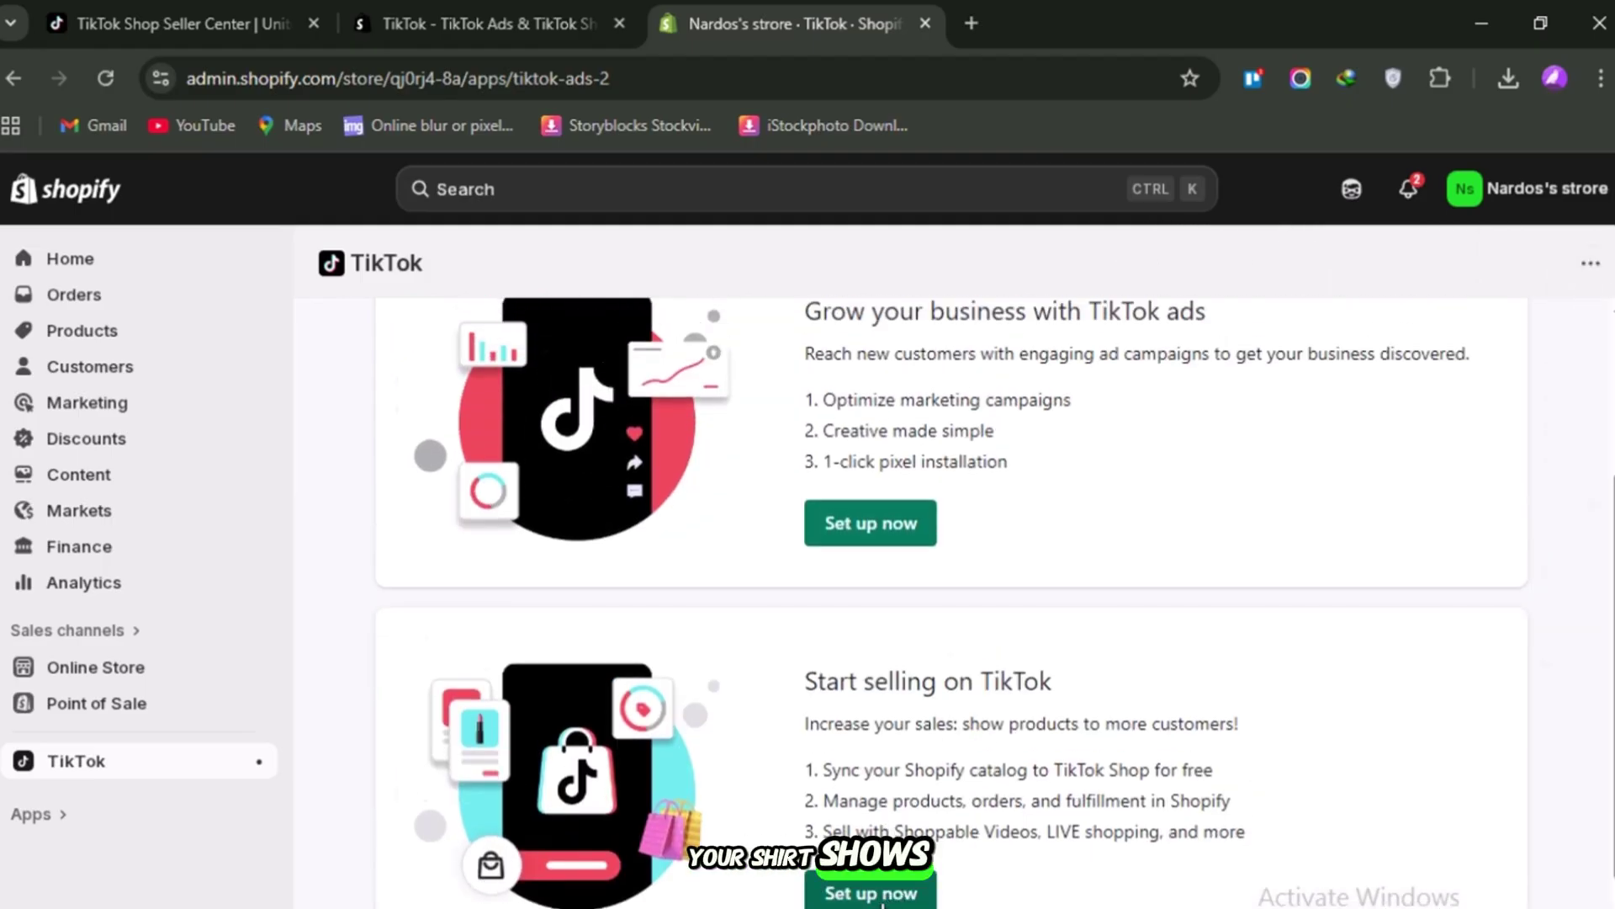
left_click(881, 901)
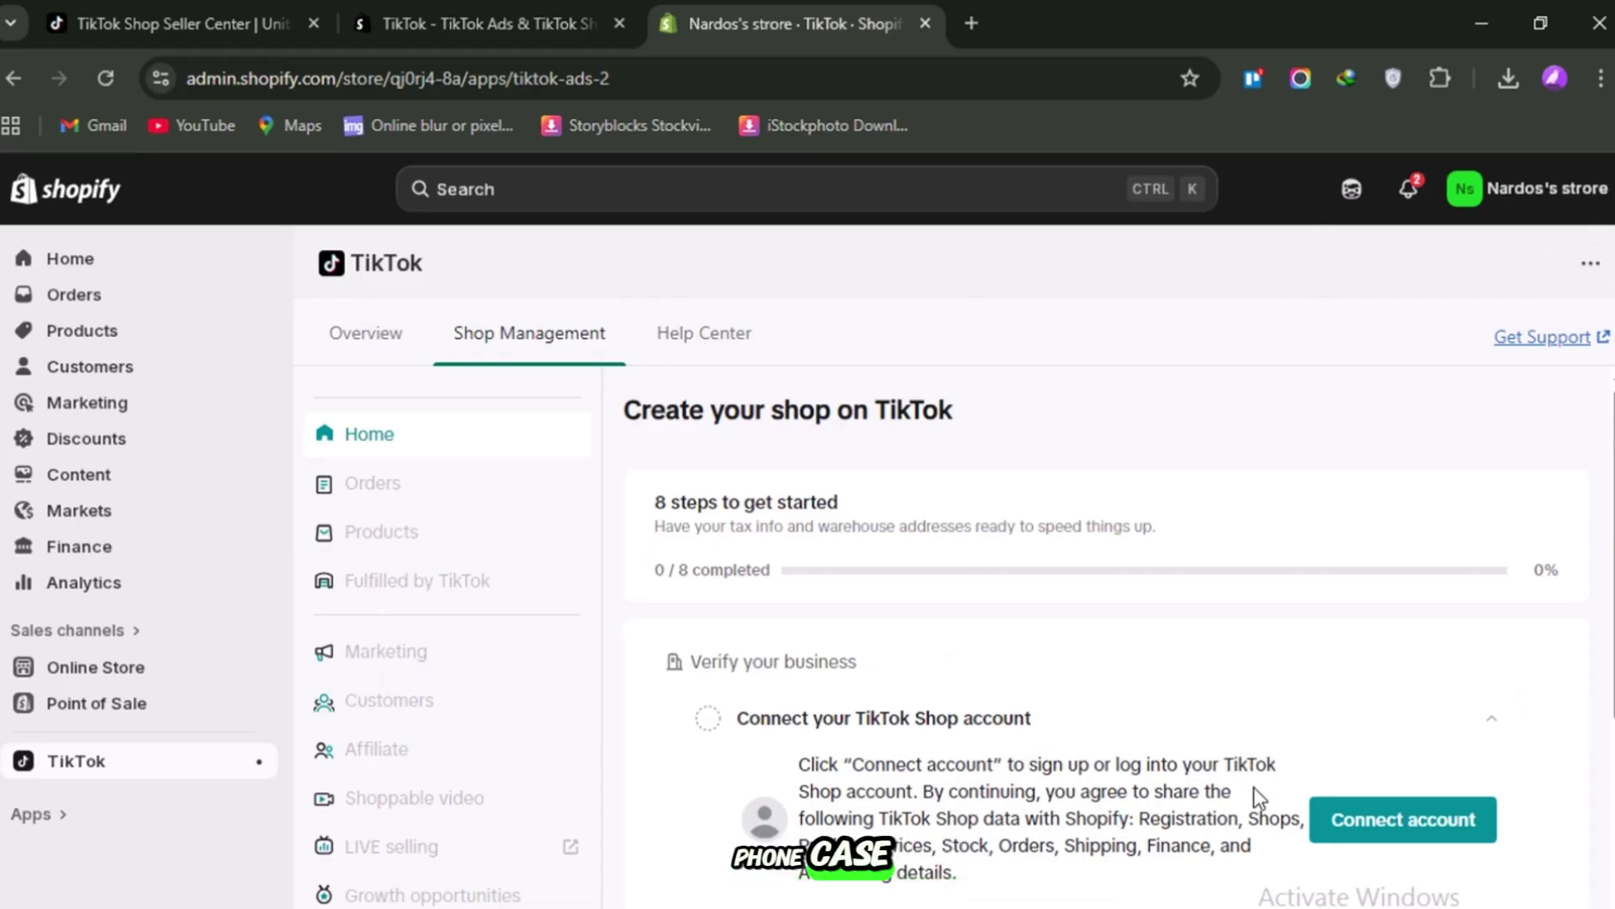
Connect the TikTok Shop account to the store and scroll through the setup steps
left_click(1330, 831)
scroll(1178, 654, "down", 2)
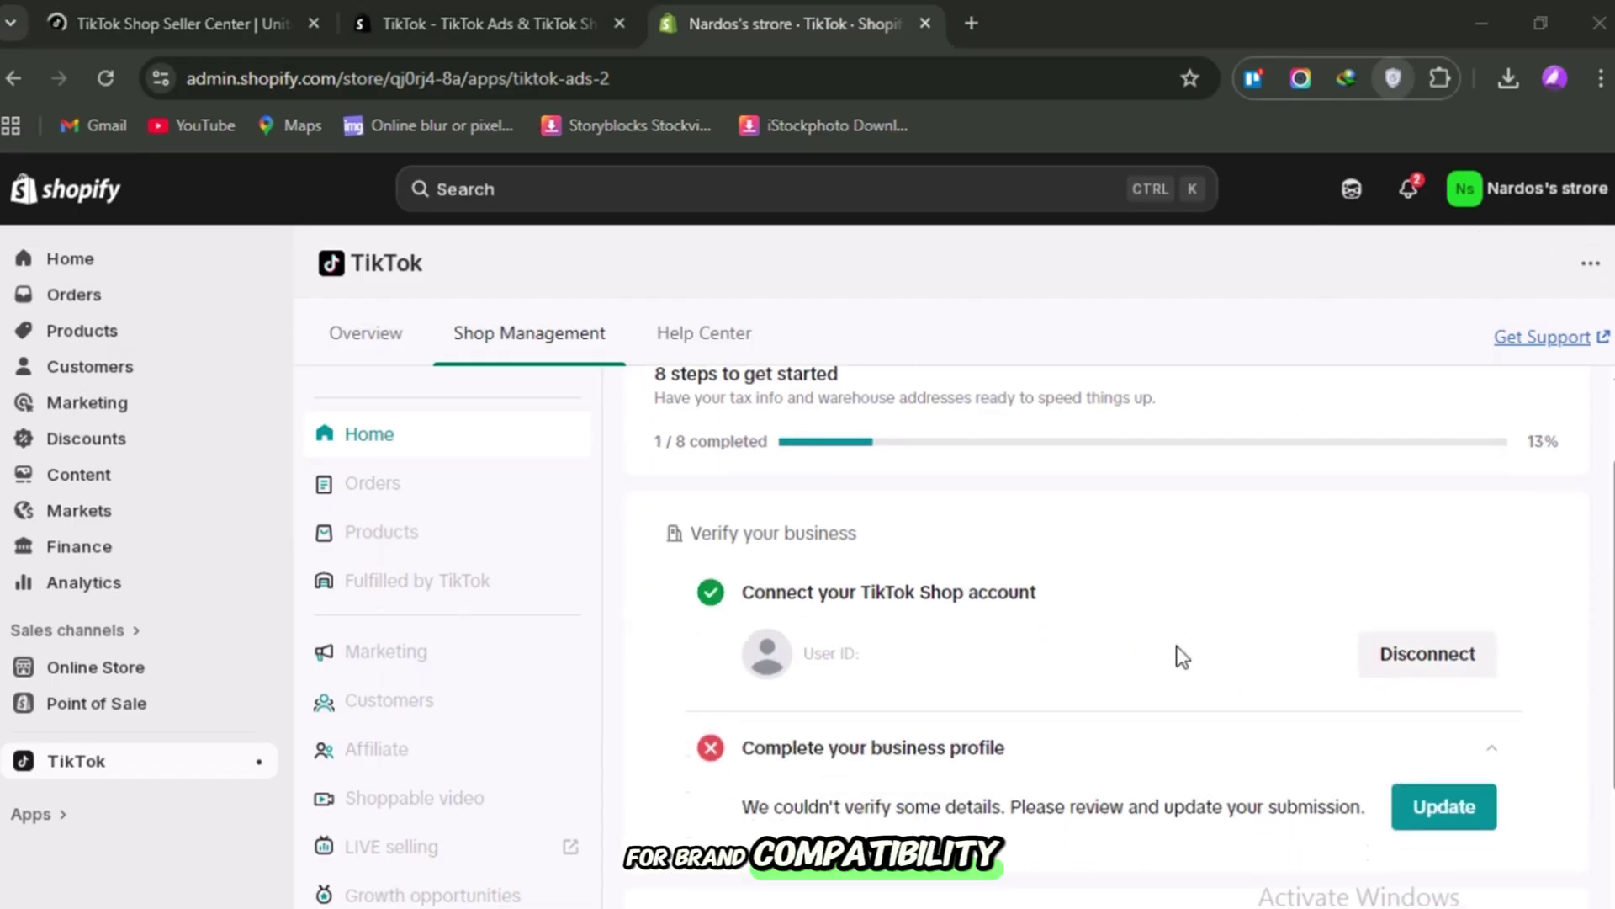
scroll(1182, 656, "down", 2)
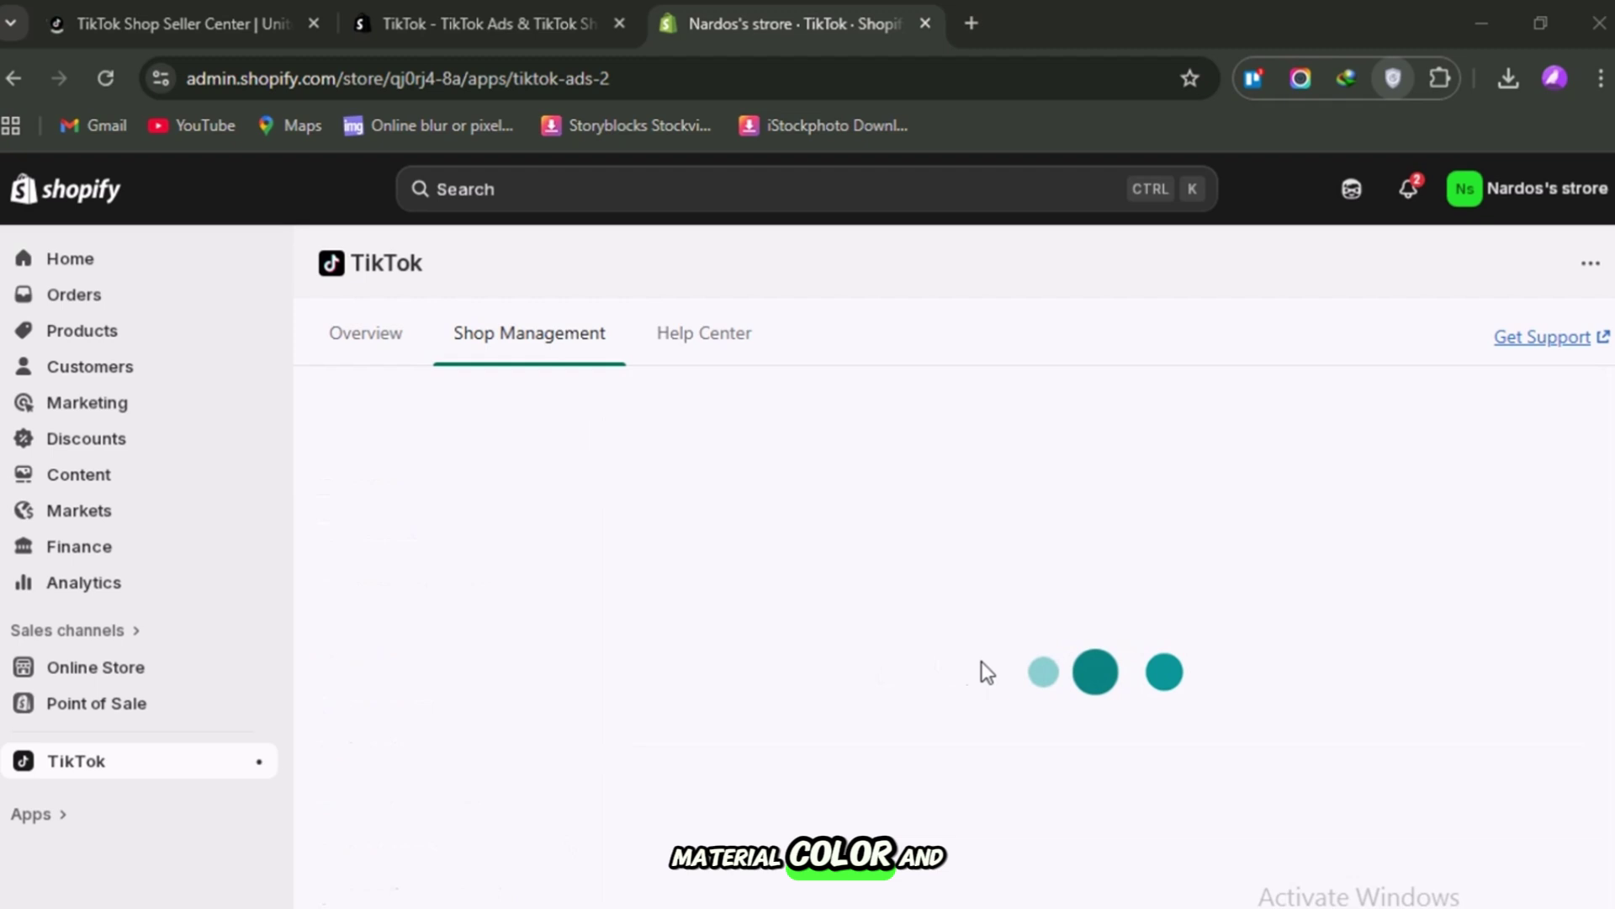
scroll(924, 668, "down", 2)
scroll(923, 669, "down", 2)
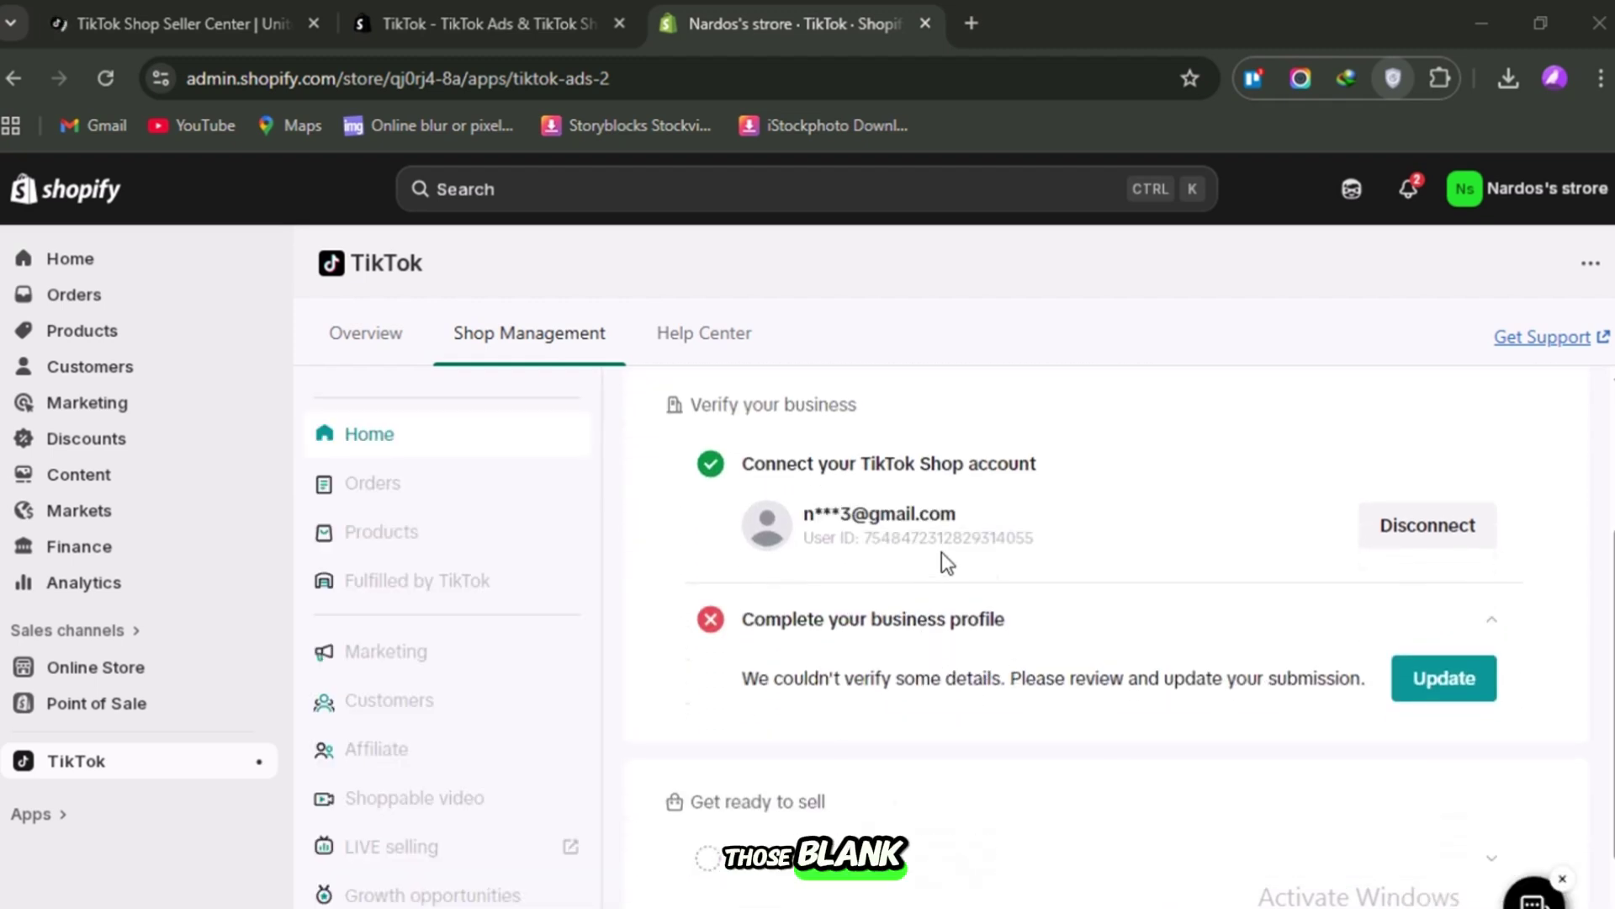
scroll(966, 579, "down", 2)
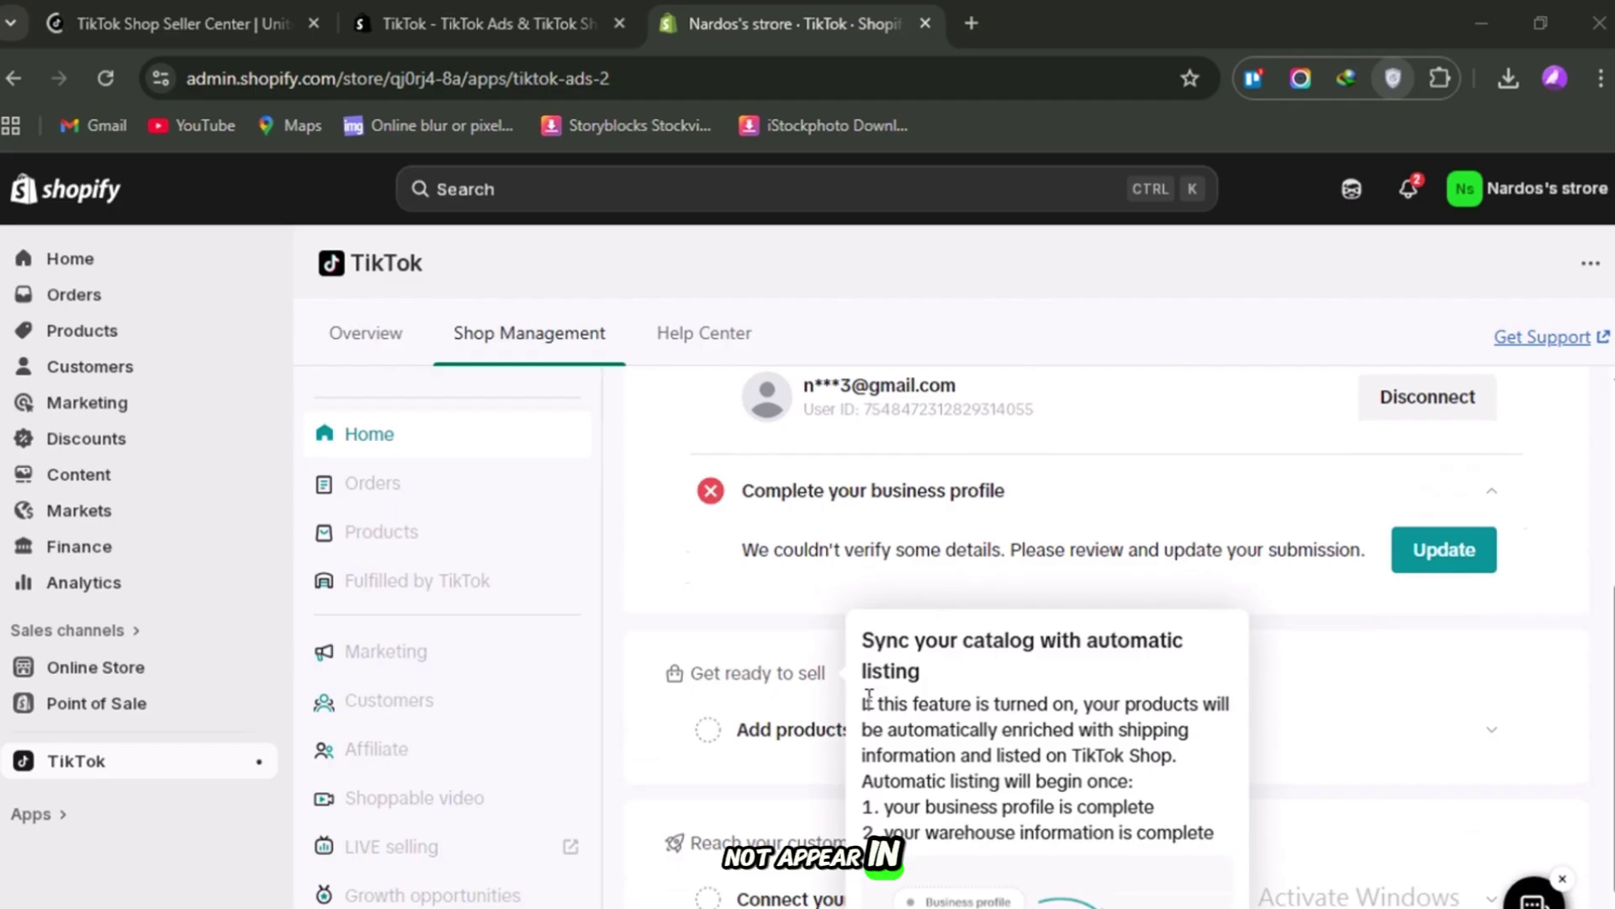
Expand the Add products checklist and review the Verify your business step
left_click(776, 740)
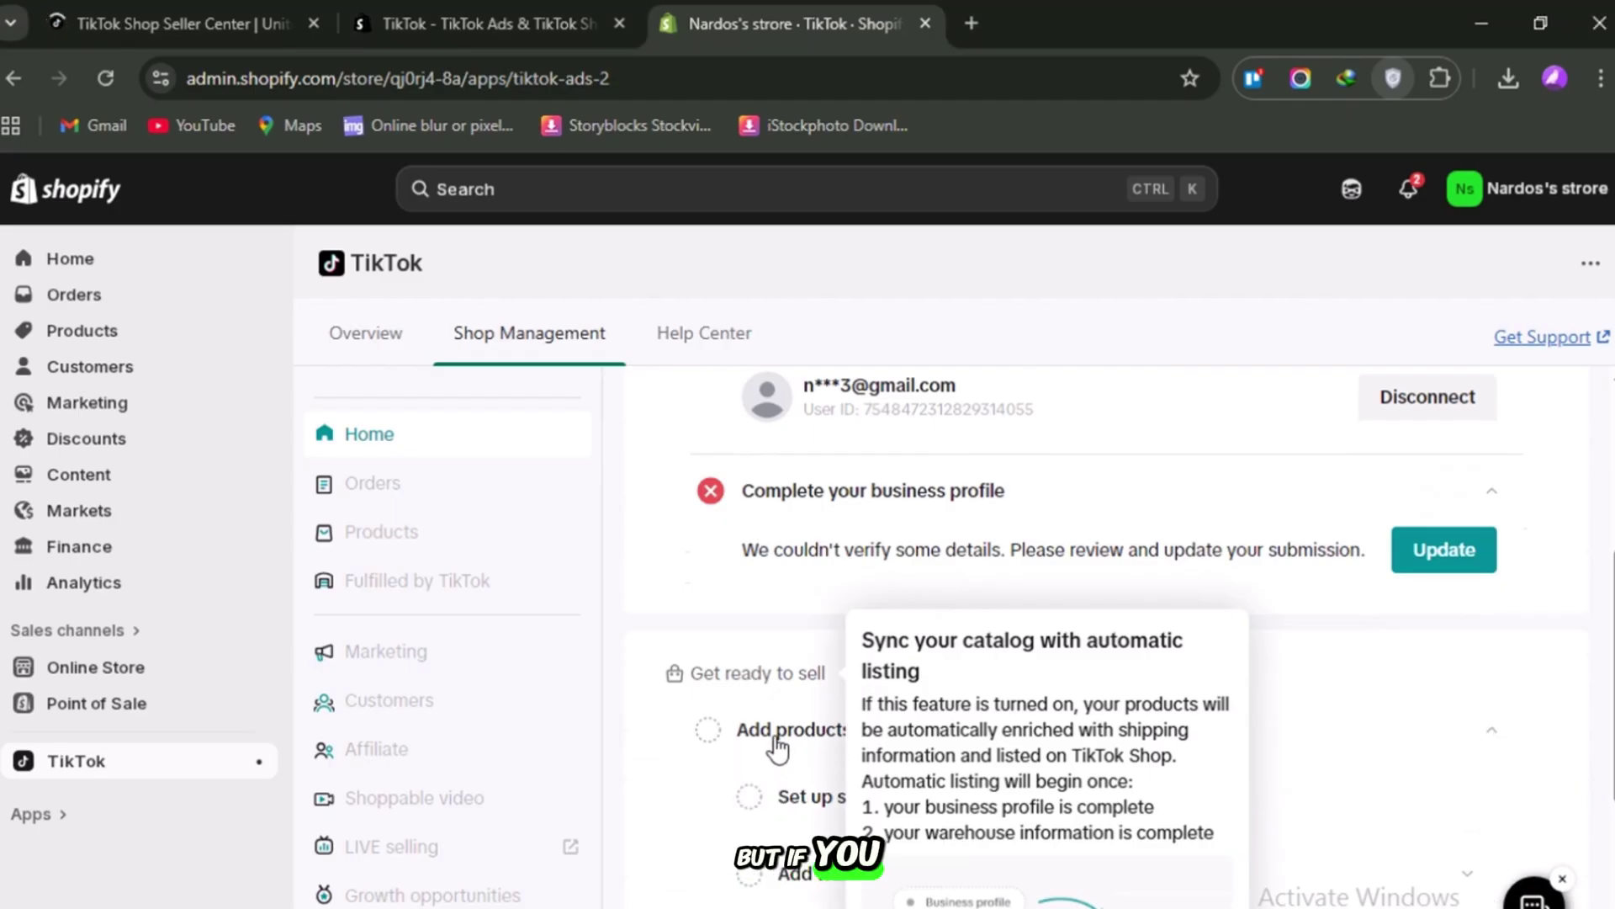
scroll(884, 726, "down", 2)
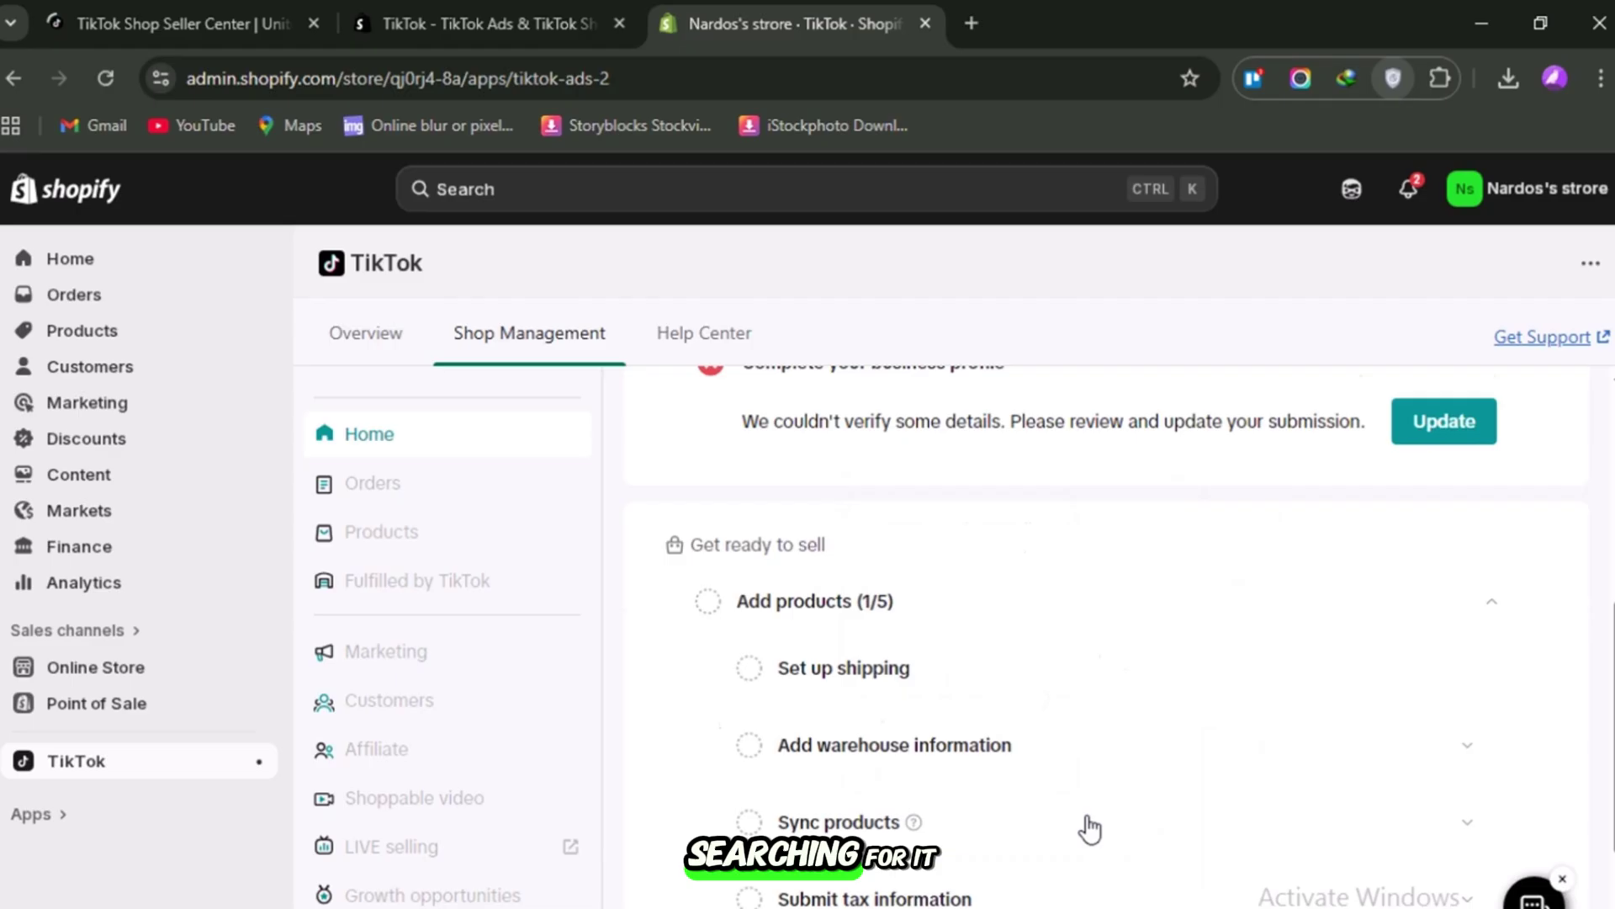
scroll(1083, 811, "down", 2)
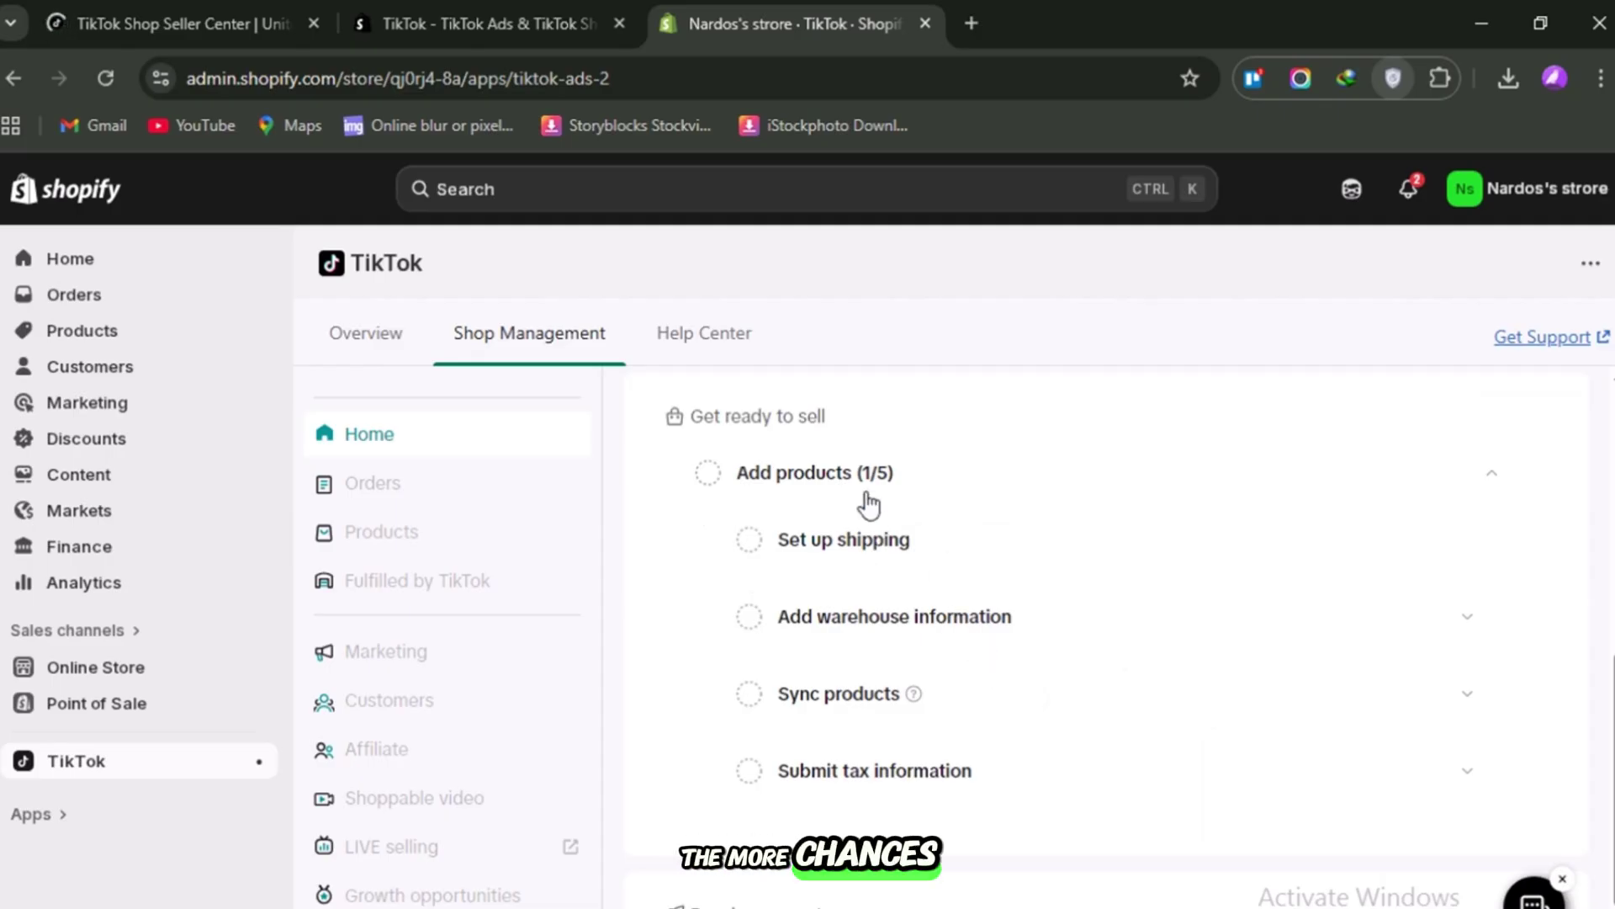
scroll(866, 509, "up", 2)
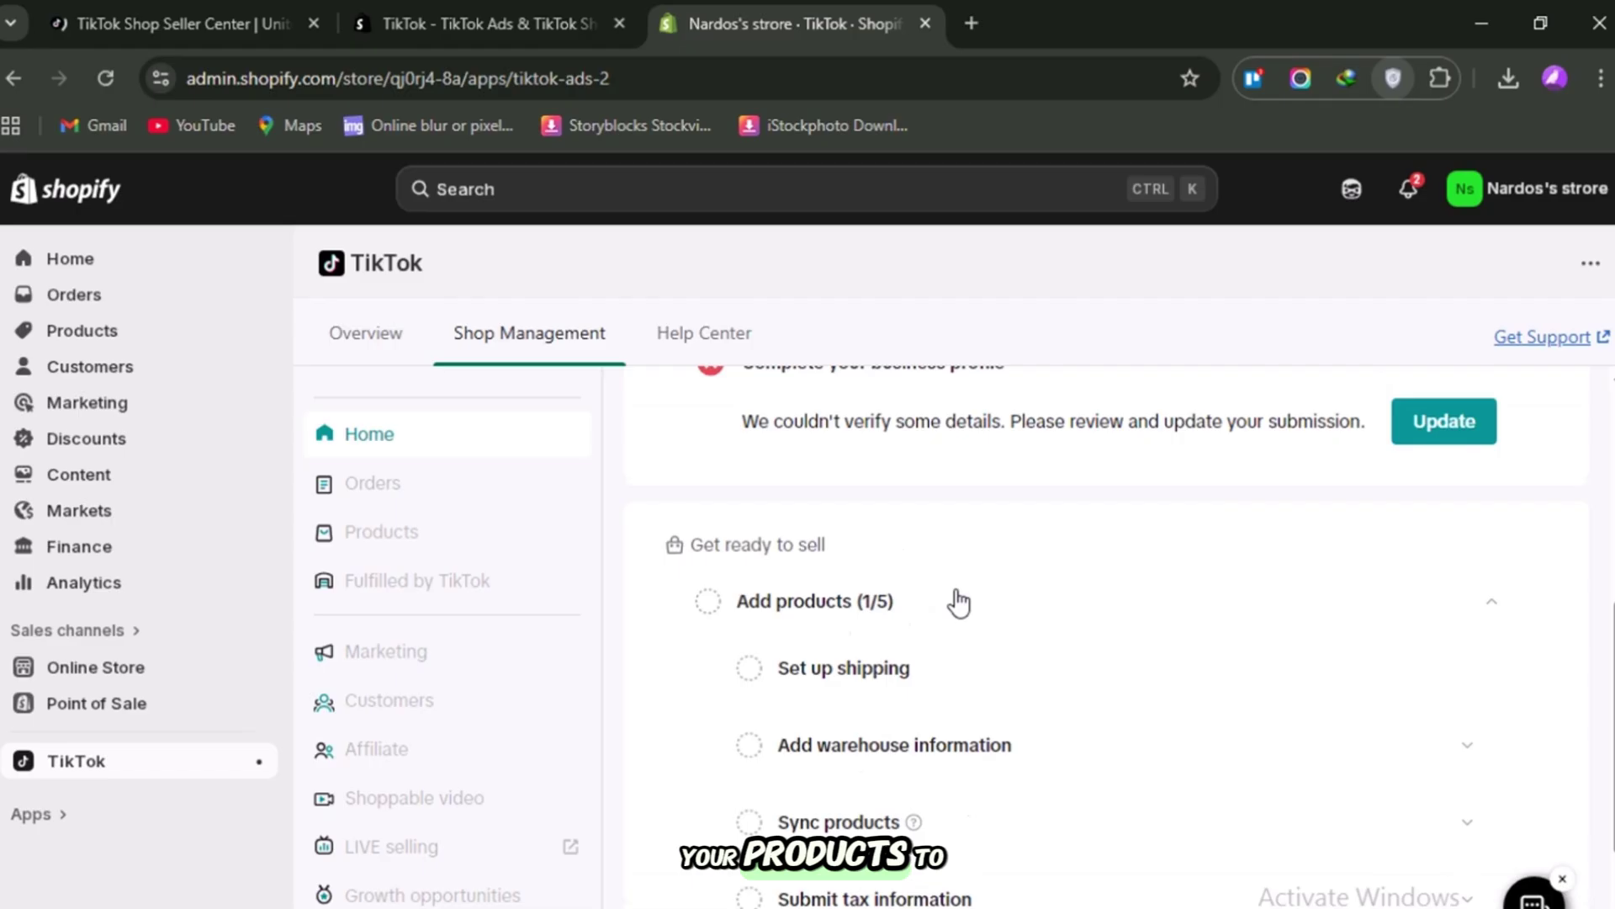
scroll(747, 546, "down", 3)
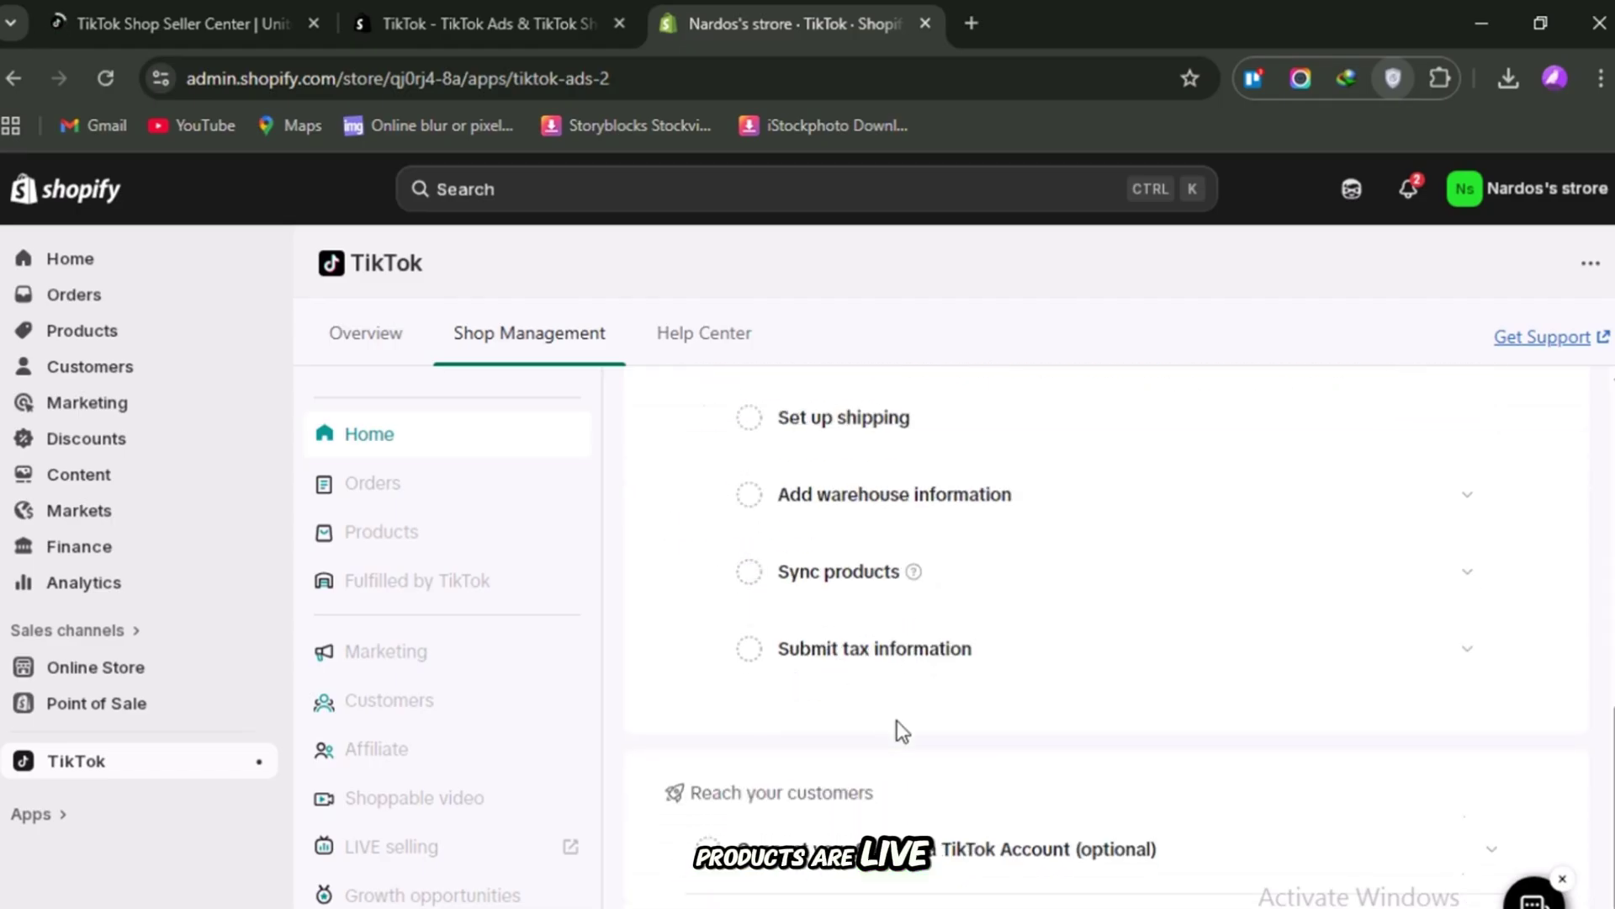
scroll(901, 795, "up", 5)
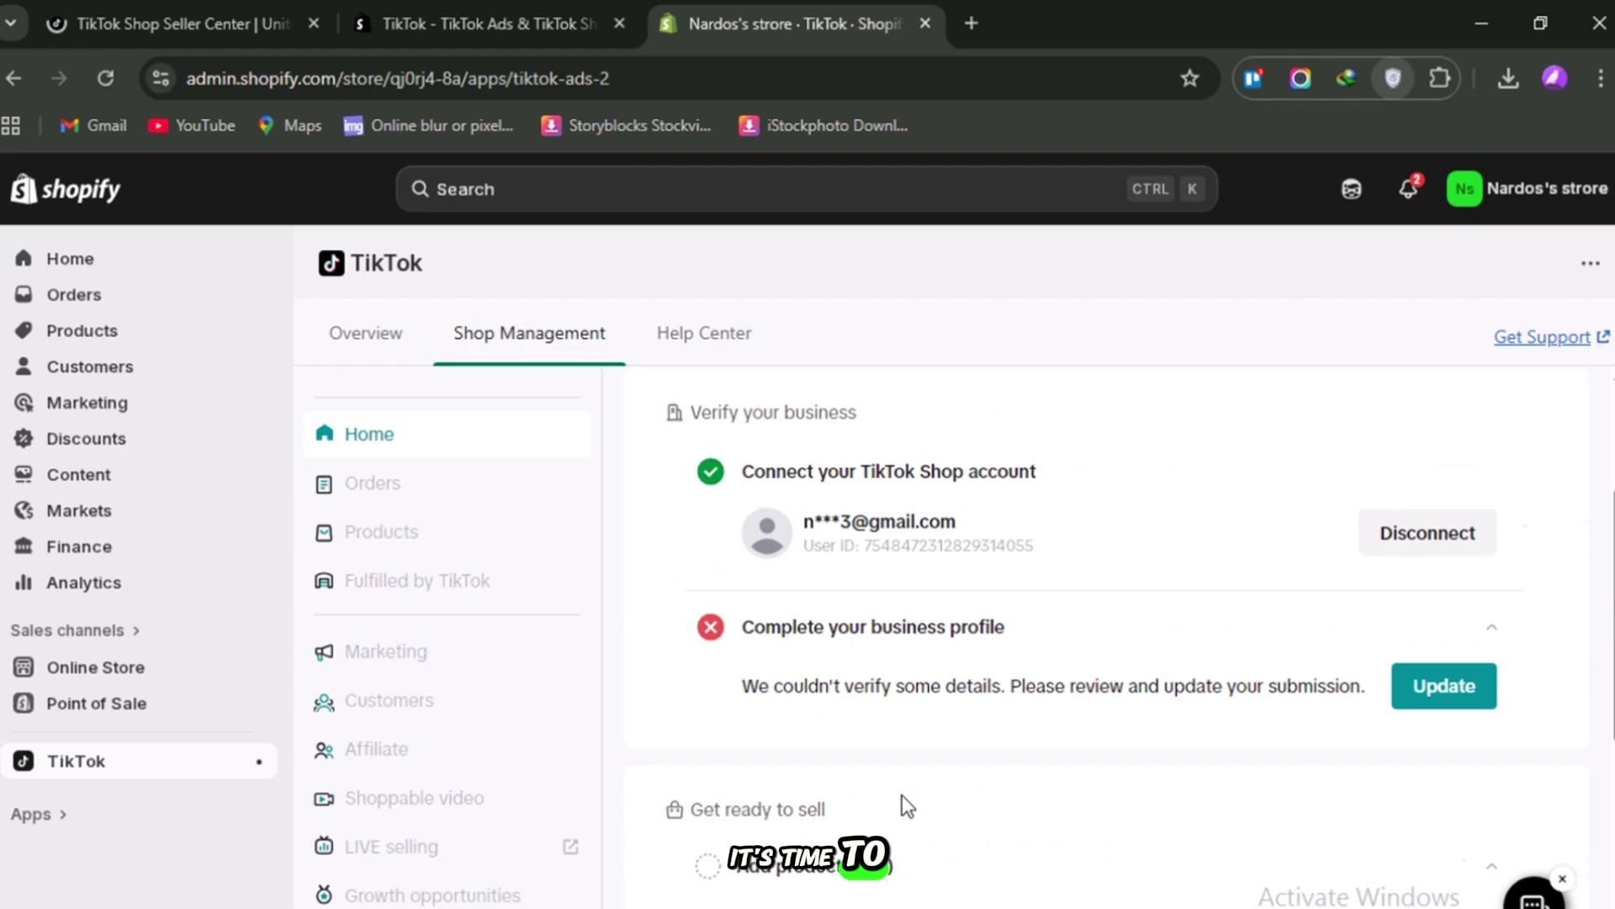
scroll(901, 795, "down", 1)
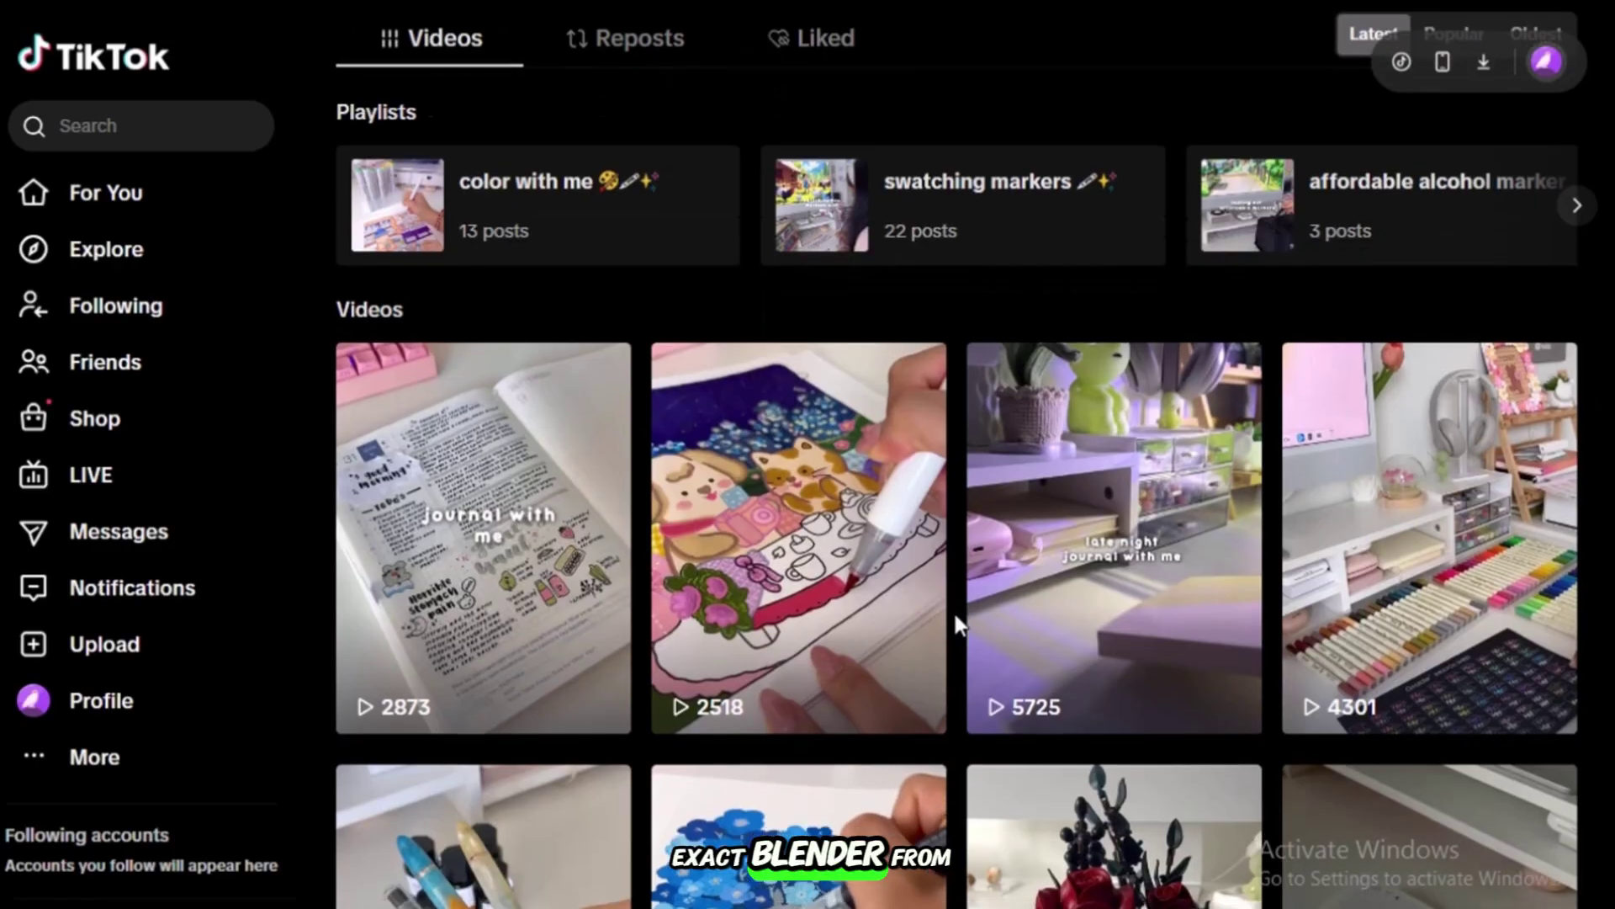
Scroll the profile's video grid, then bring up TikTok search showing recent Temu searches
scroll(952, 609, "down", 3)
scroll(953, 610, "down", 4)
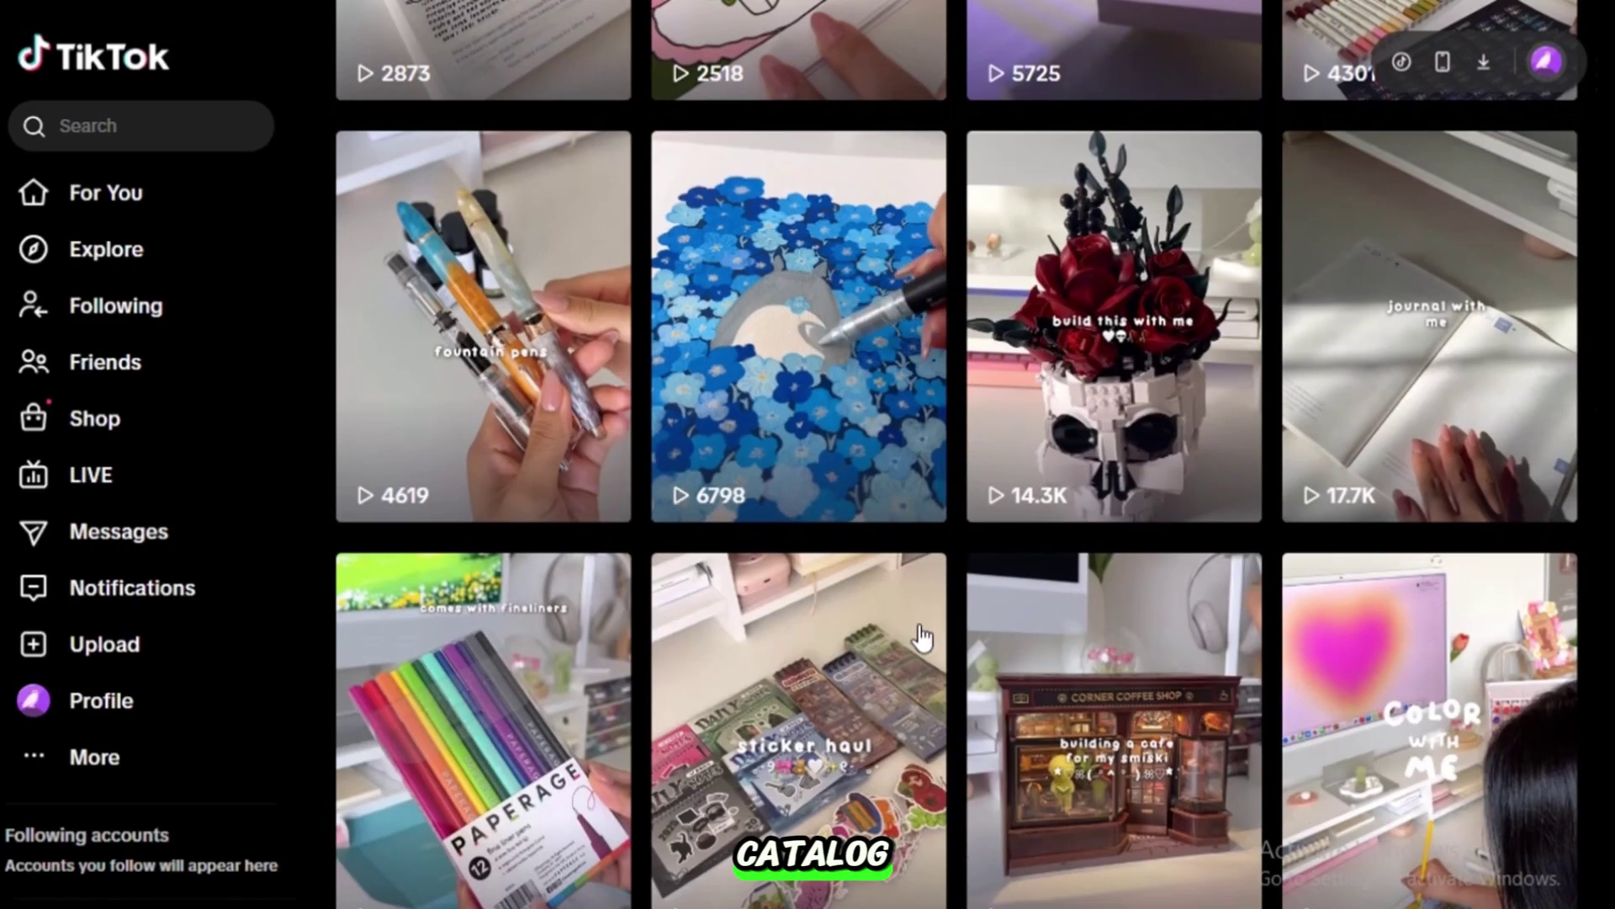
left_click(166, 138)
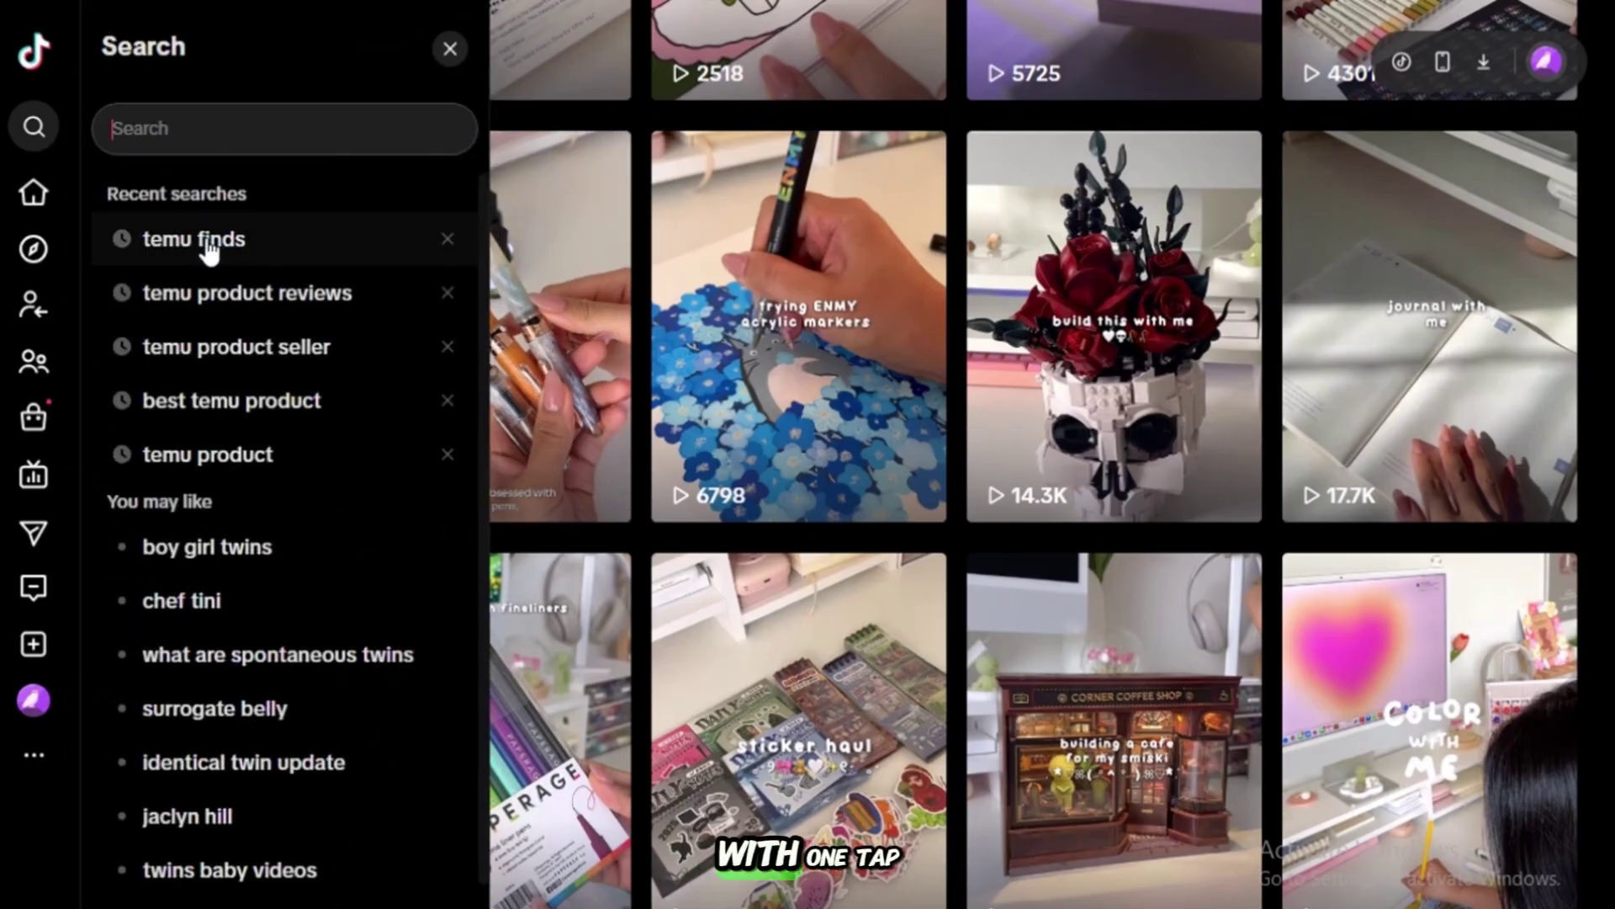
Rerun the recent 'temu finds' search and scroll down through the Top results
left_click(234, 250)
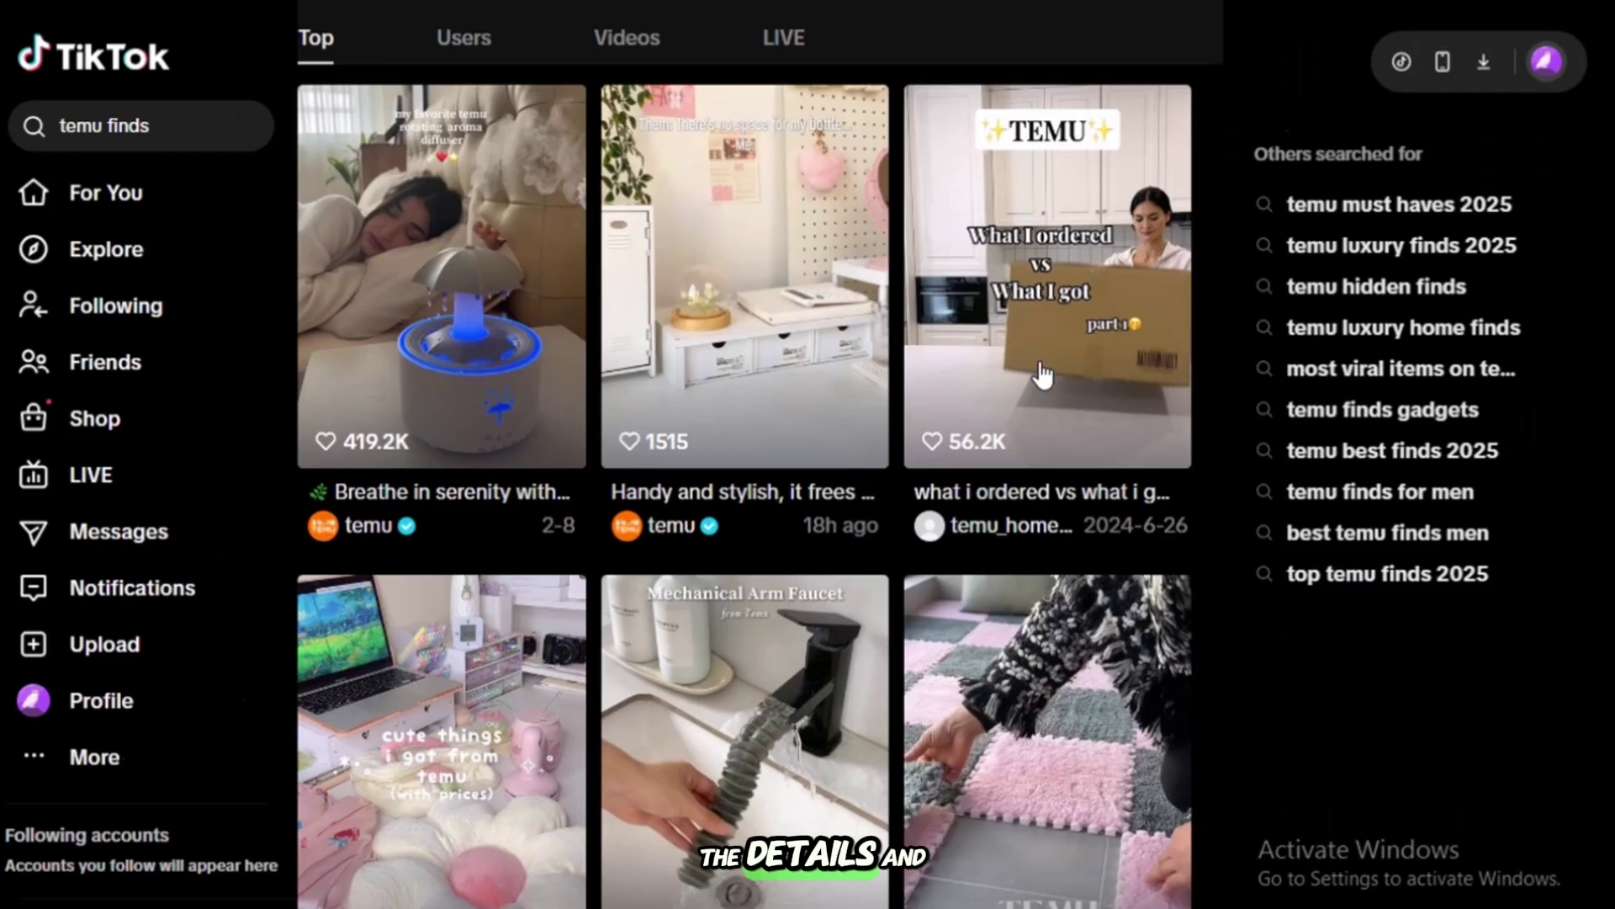
scroll(894, 555, "down", 2)
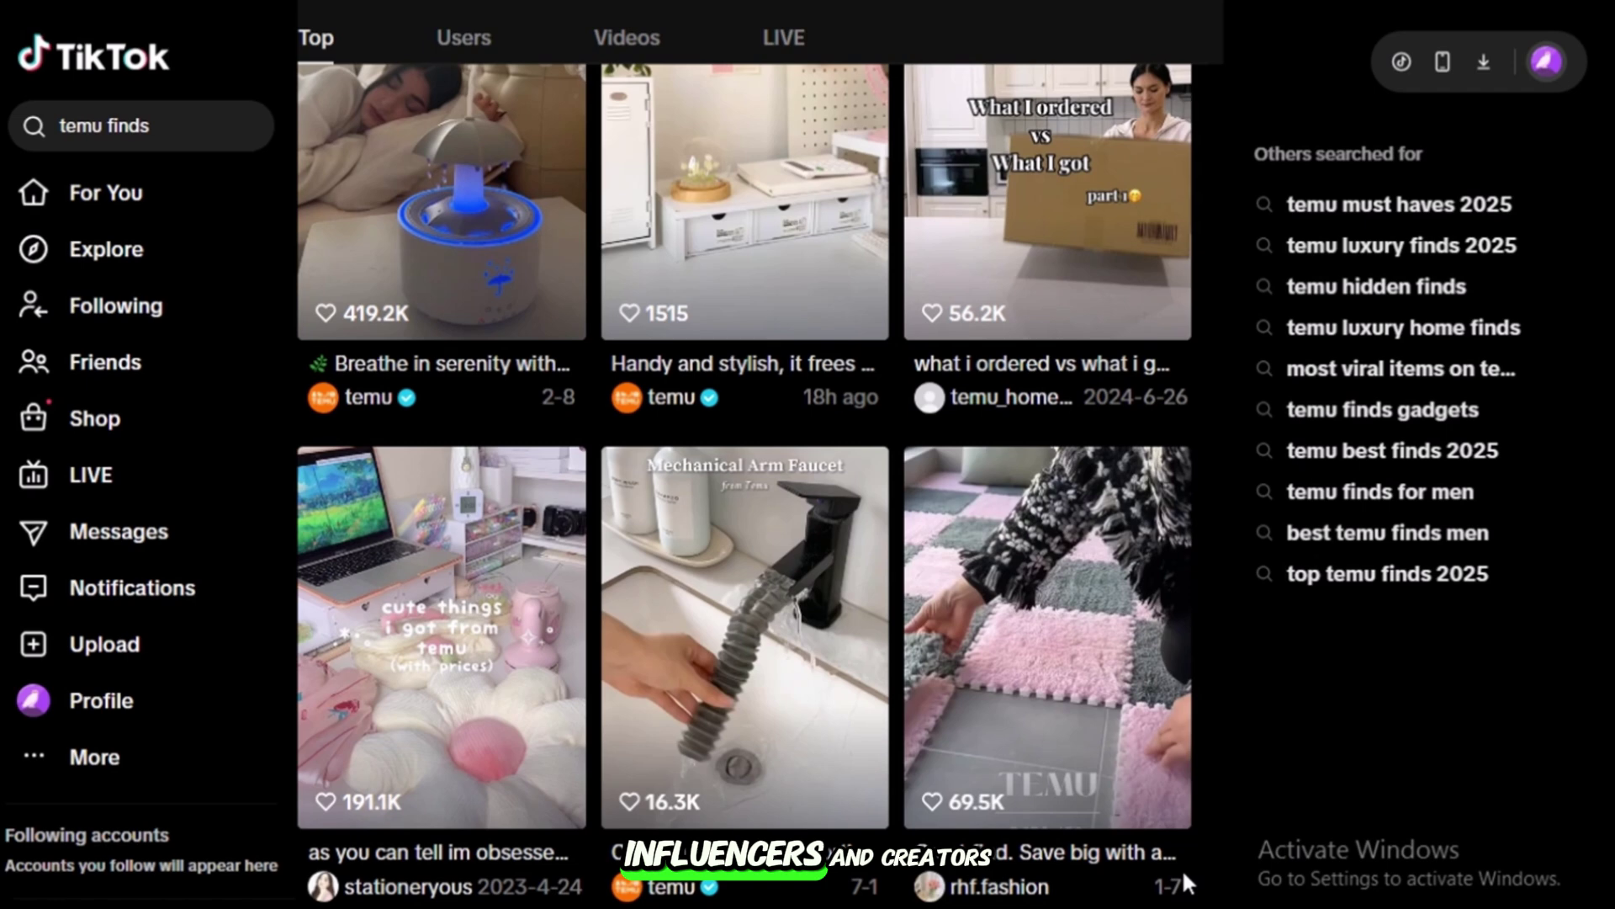
scroll(1220, 850, "down", 7)
scroll(1220, 847, "down", 7)
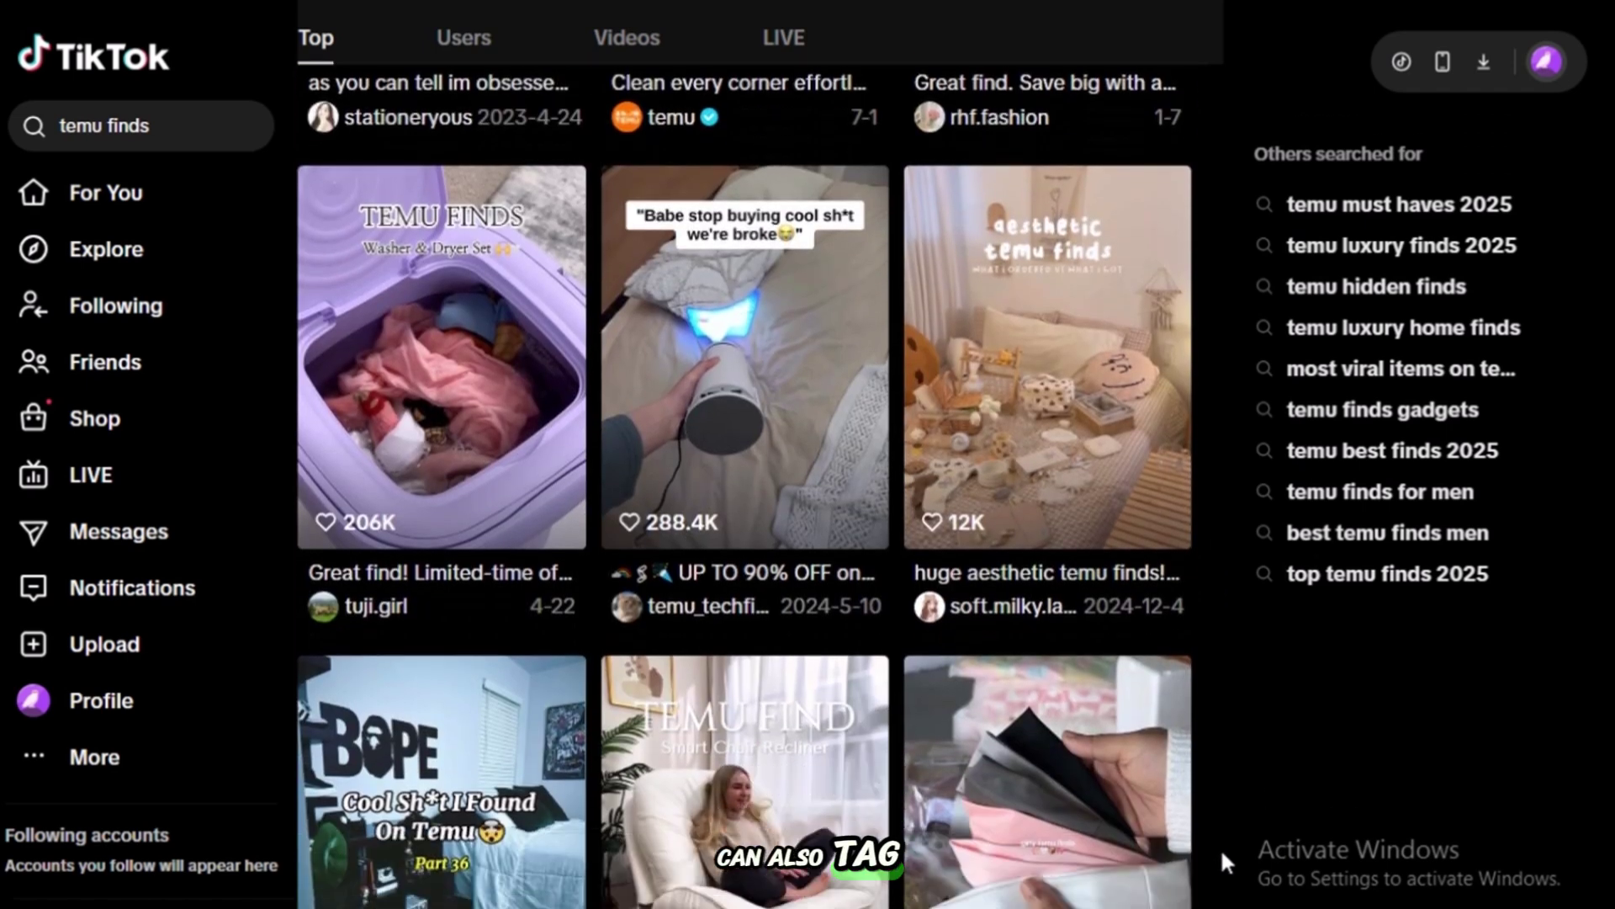
scroll(1219, 847, "down", 6)
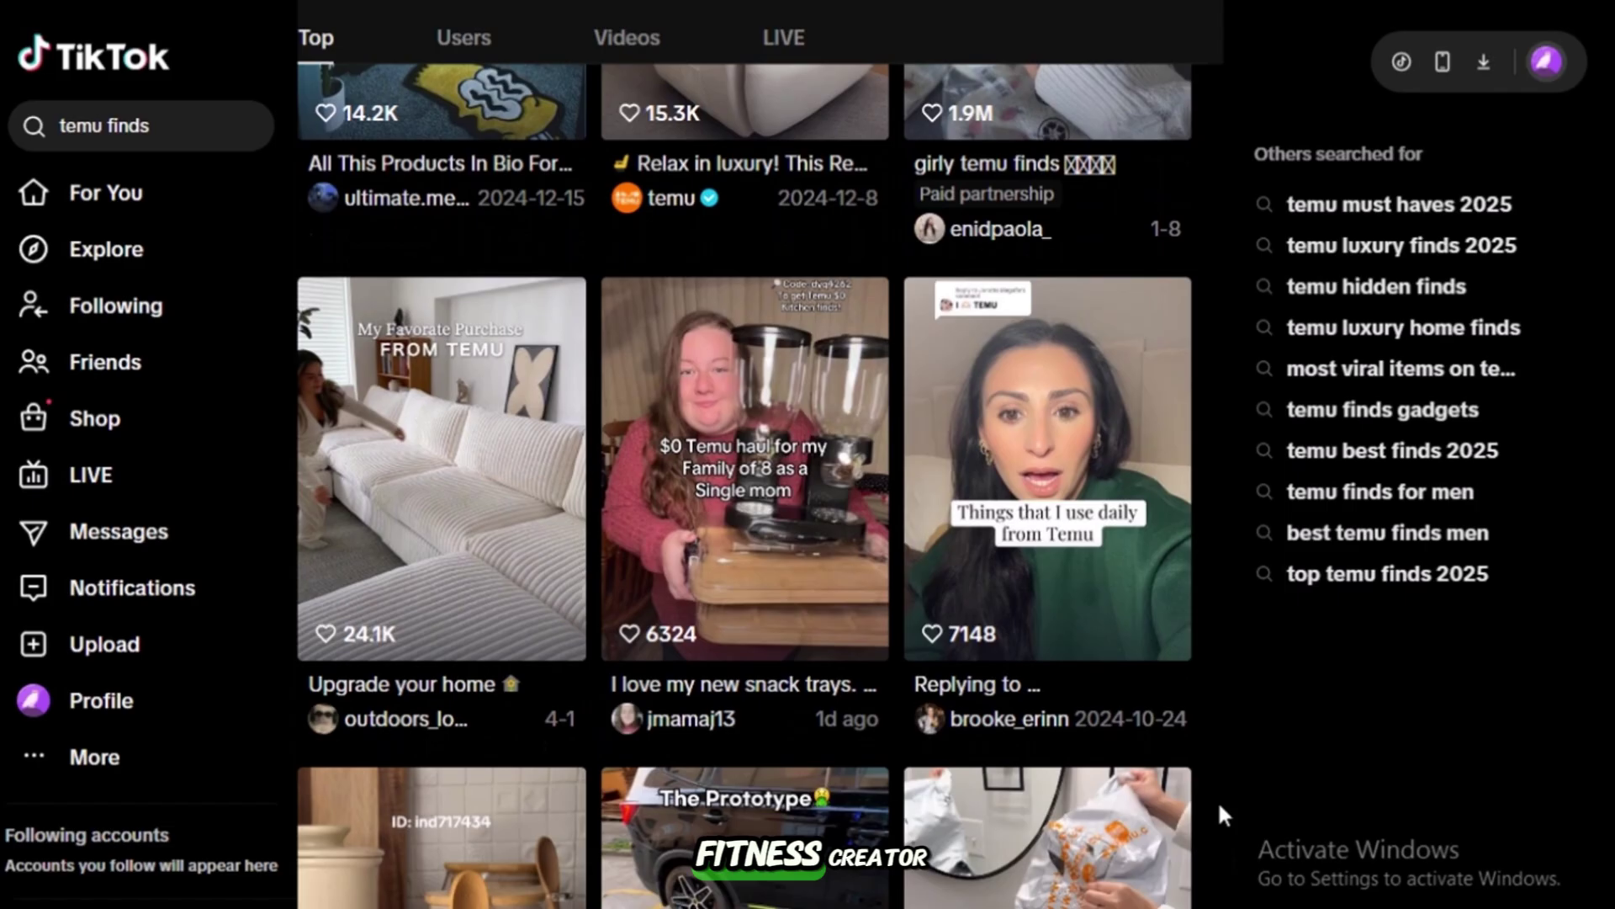
scroll(1225, 797, "down", 3)
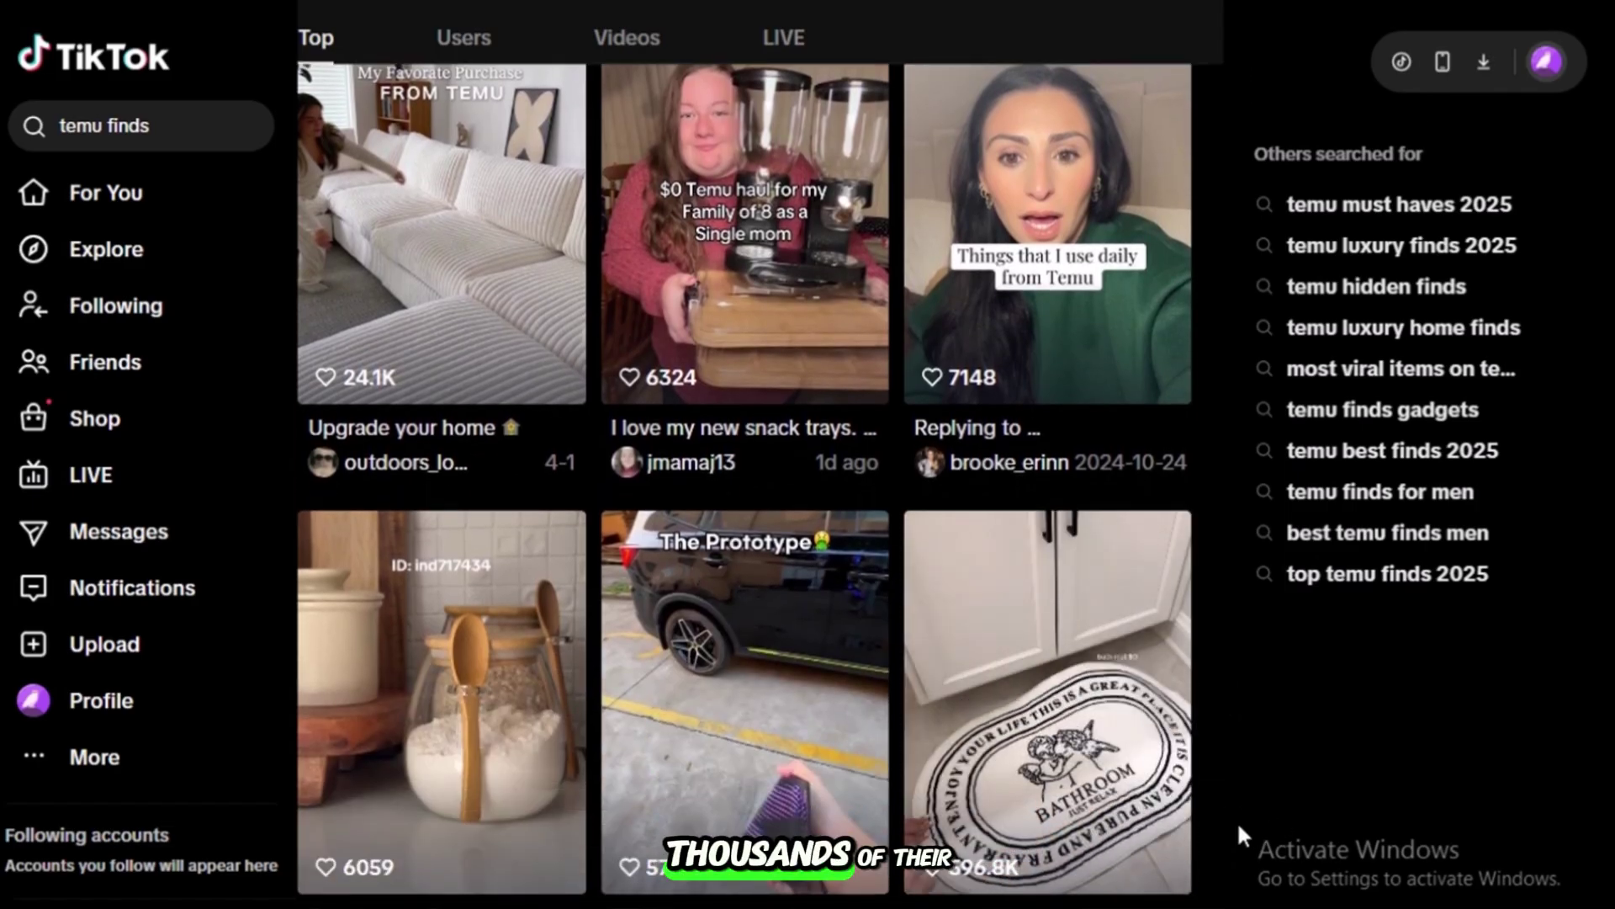
scroll(1237, 821, "down", 3)
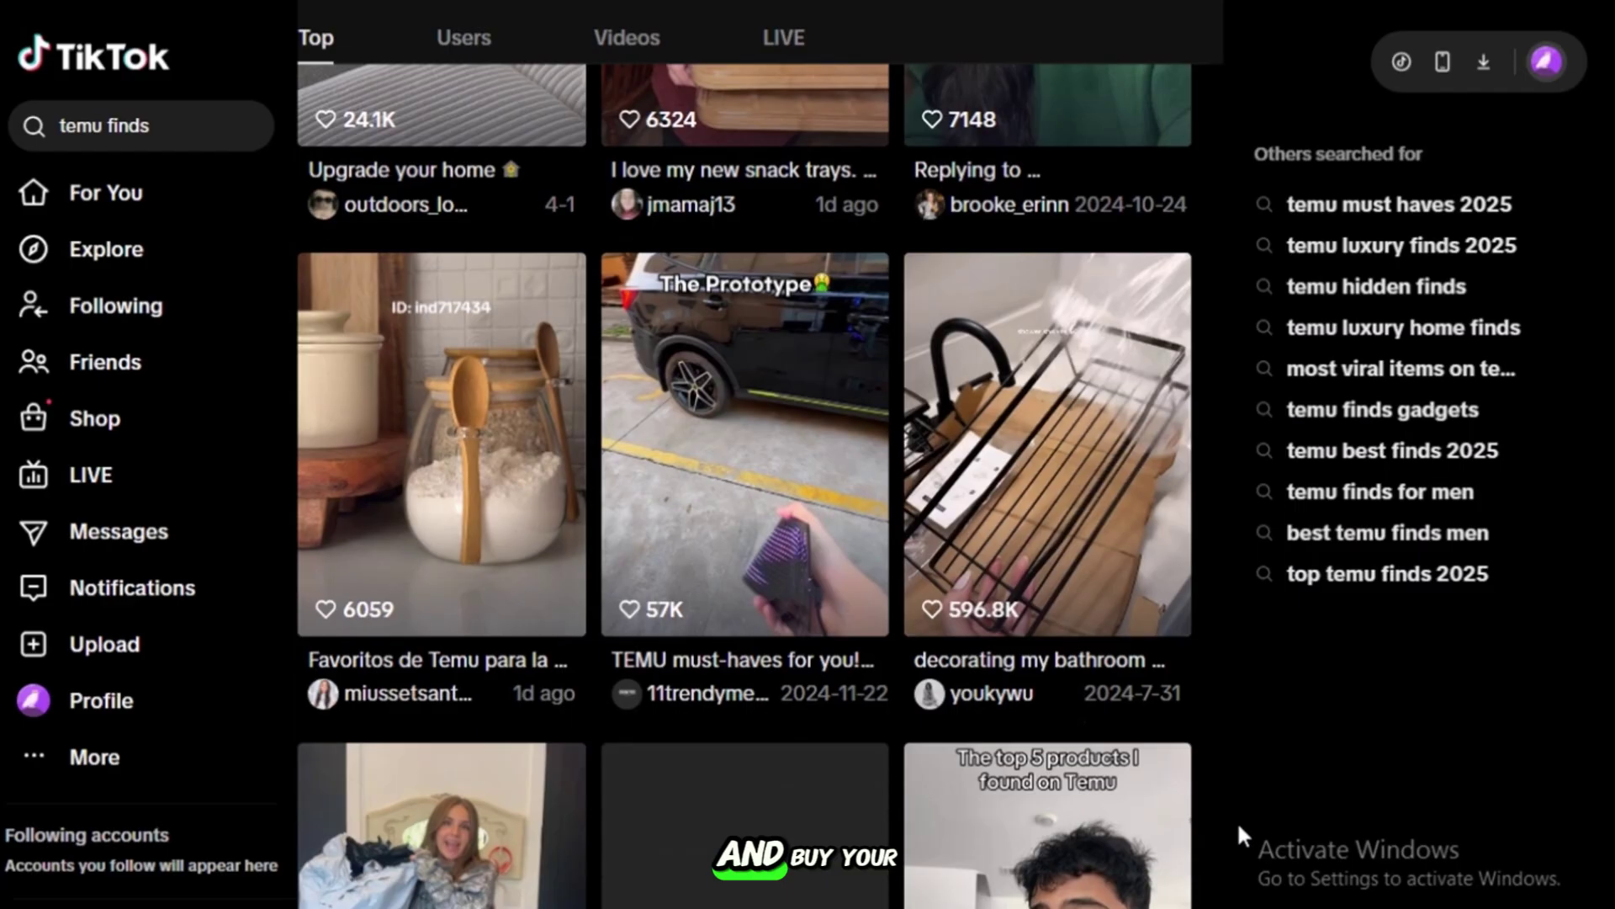
scroll(1237, 820, "down", 3)
scroll(1237, 821, "down", 2)
scroll(1237, 821, "down", 2)
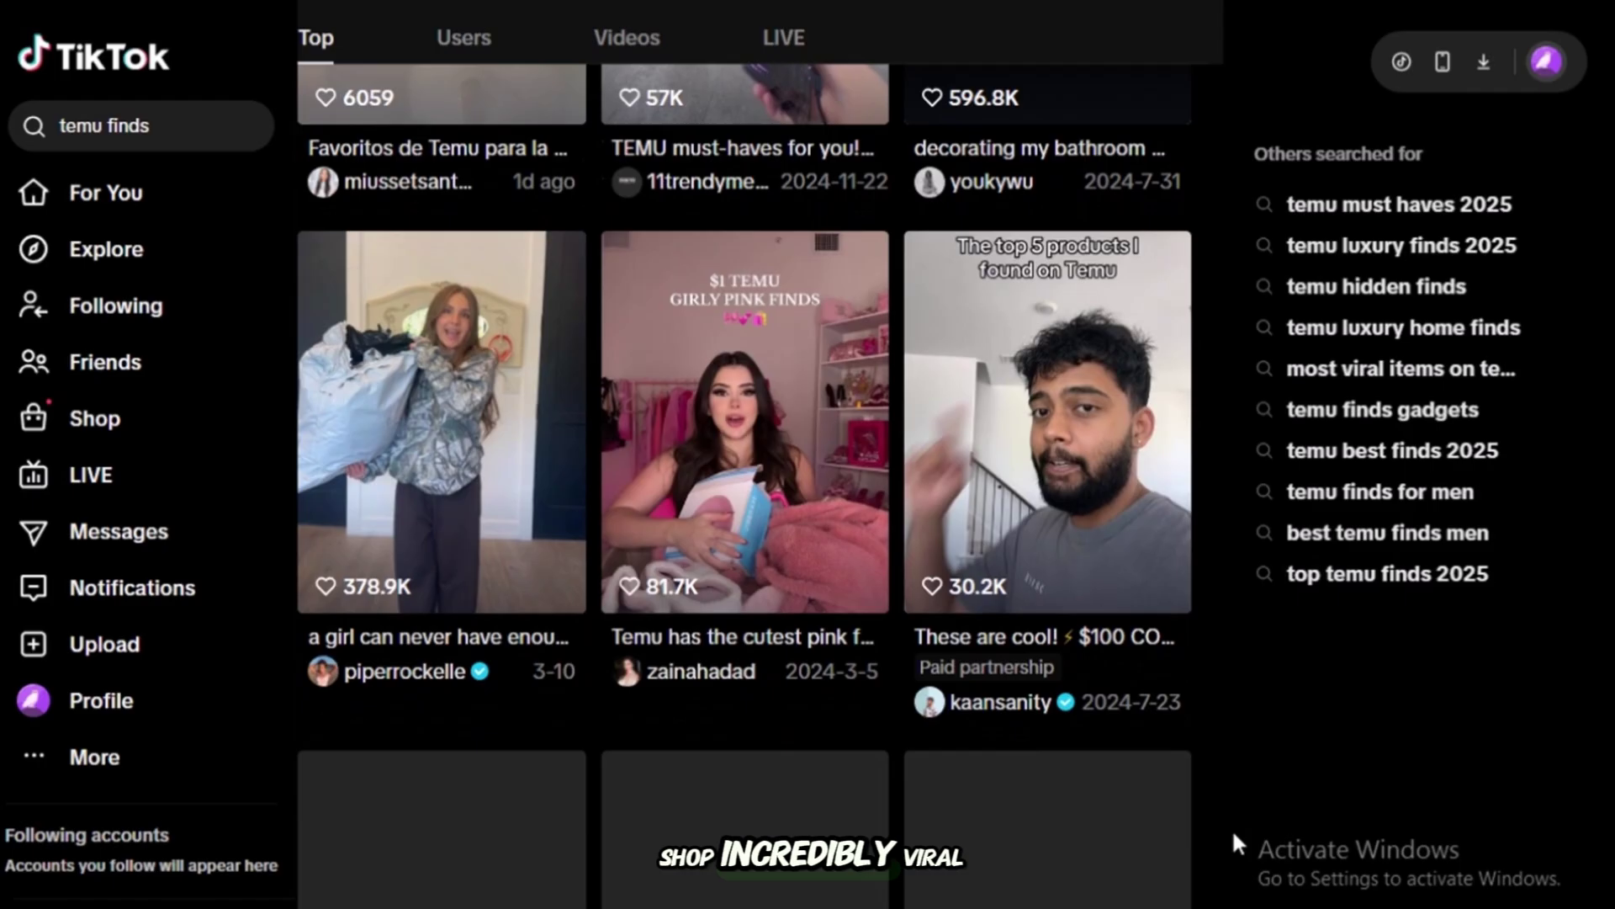
scroll(1230, 770, "down", 8)
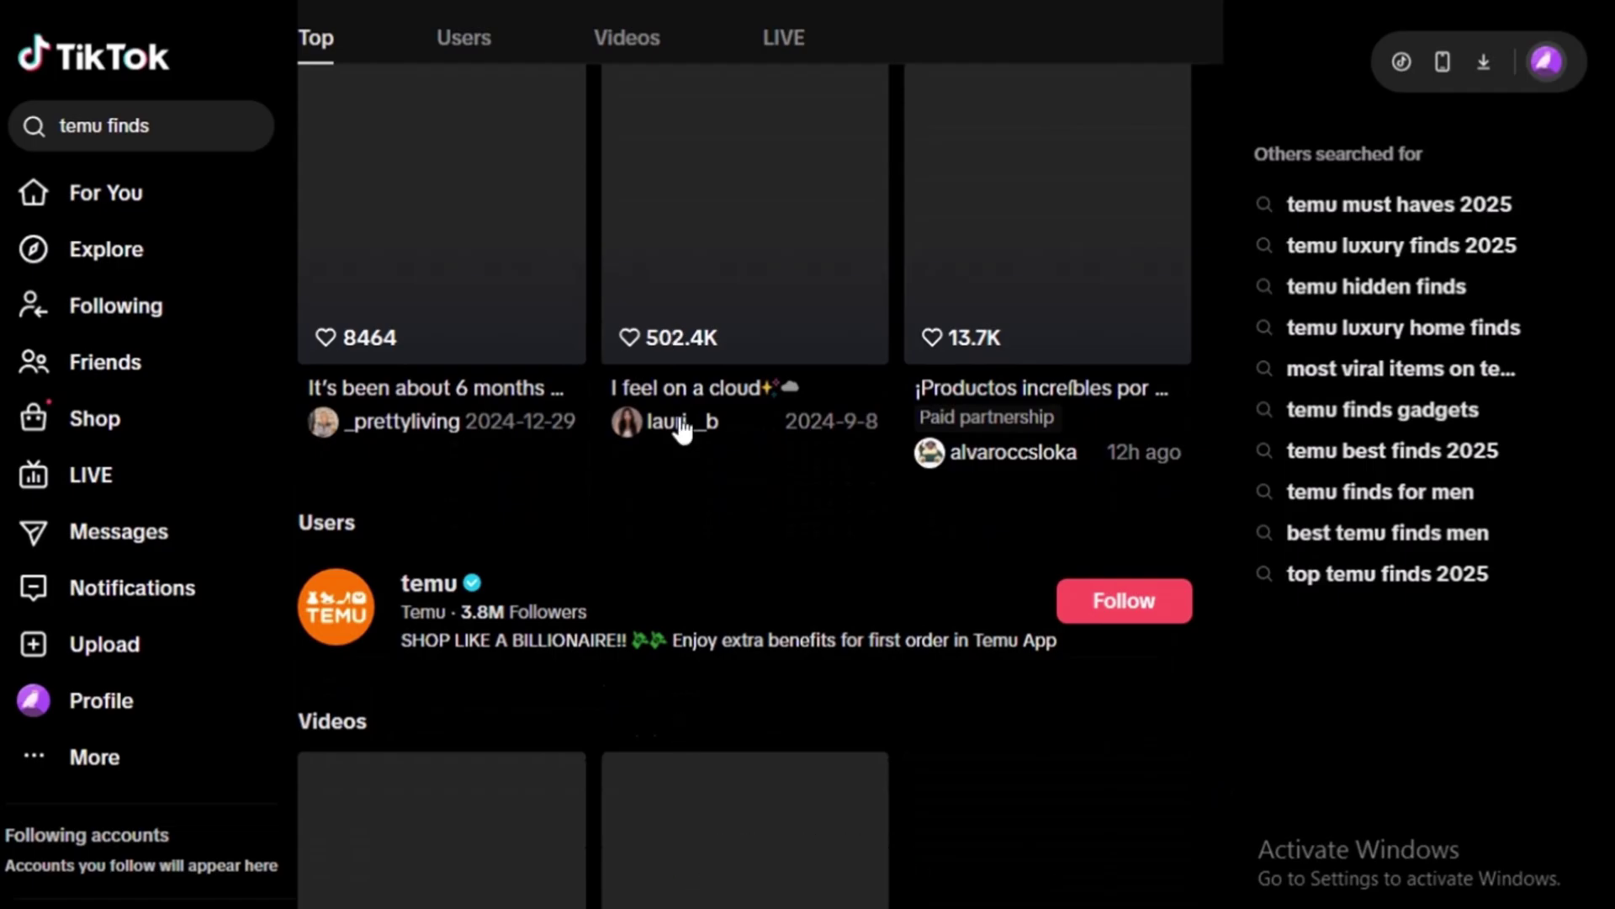
scroll(698, 515, "down", 8)
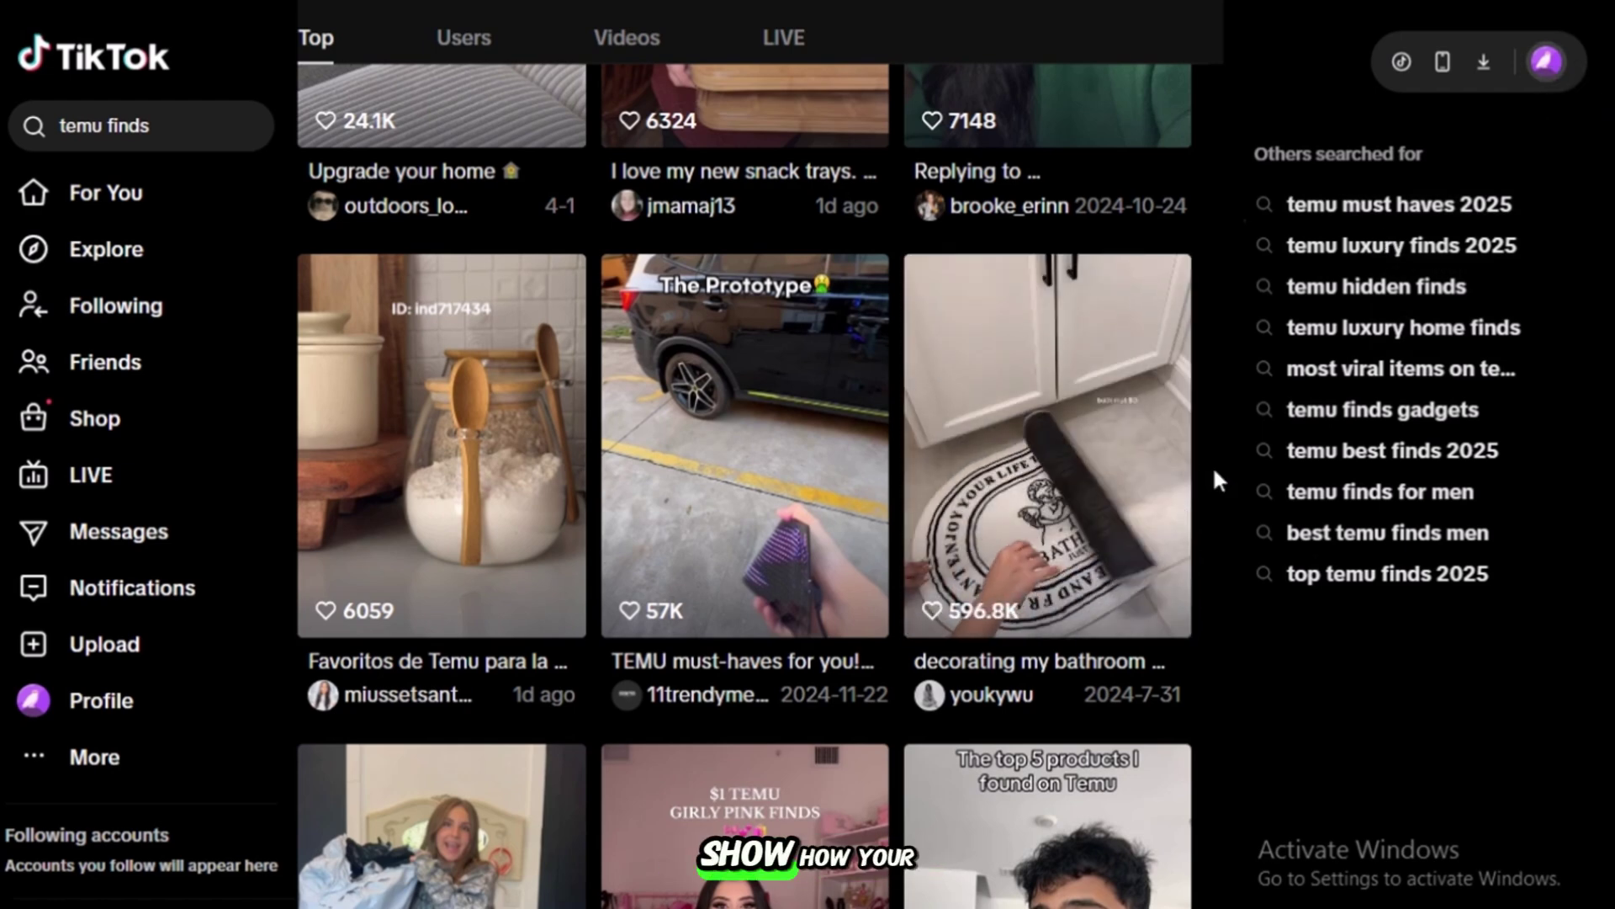
Scroll back to a result video and open its creator's profile grid
scroll(1214, 468, "up", 3)
scroll(1211, 466, "up", 15)
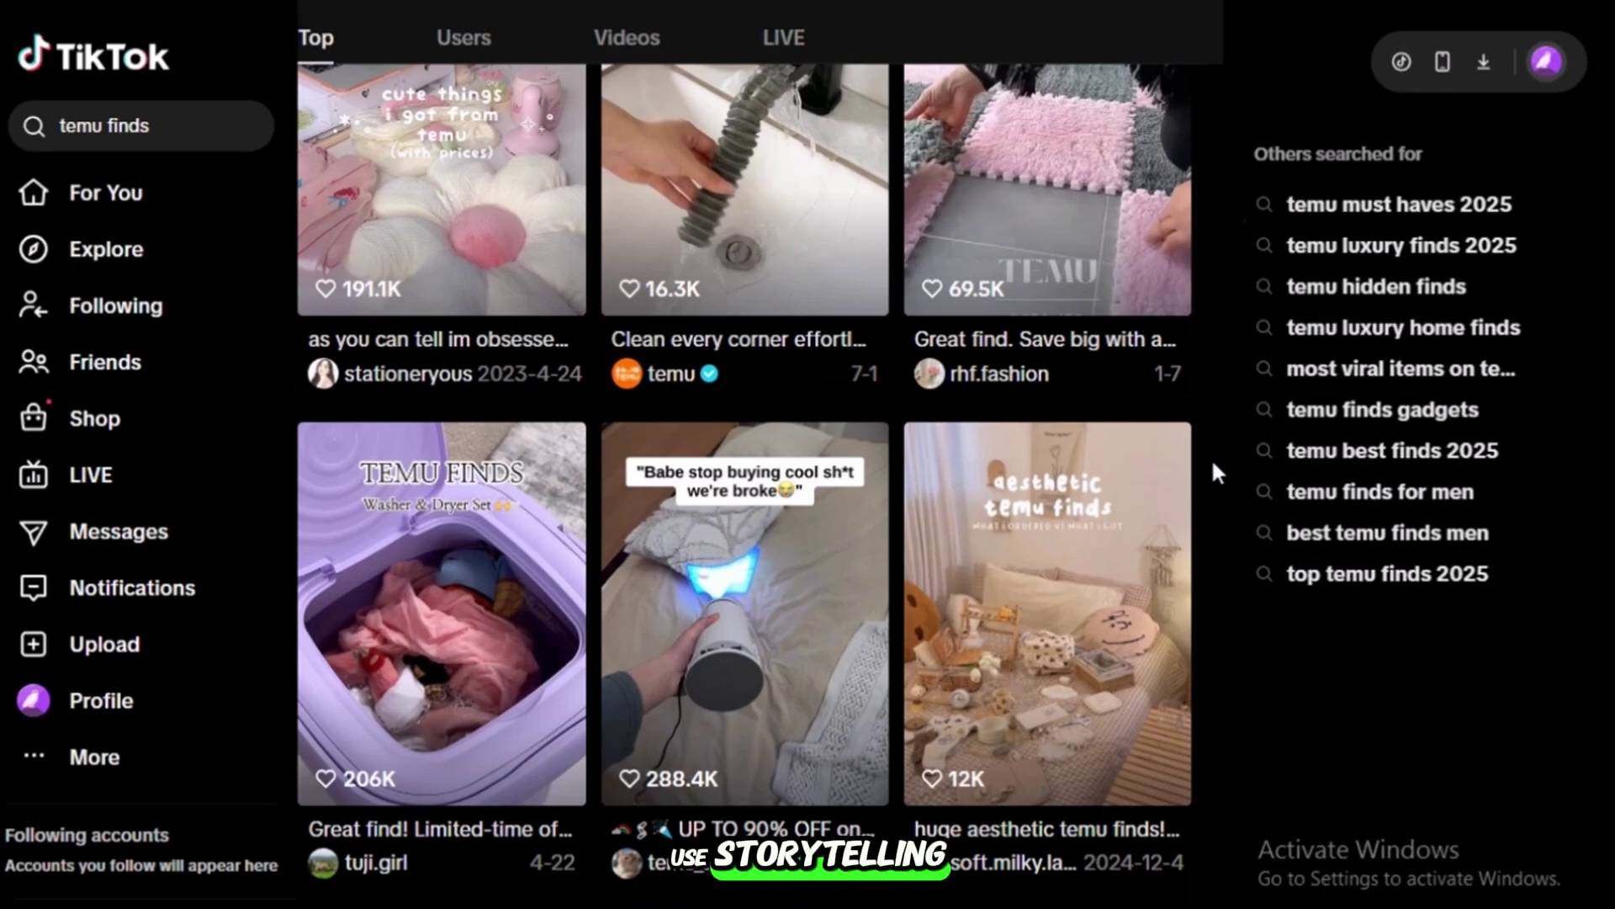
scroll(1213, 465, "up", 8)
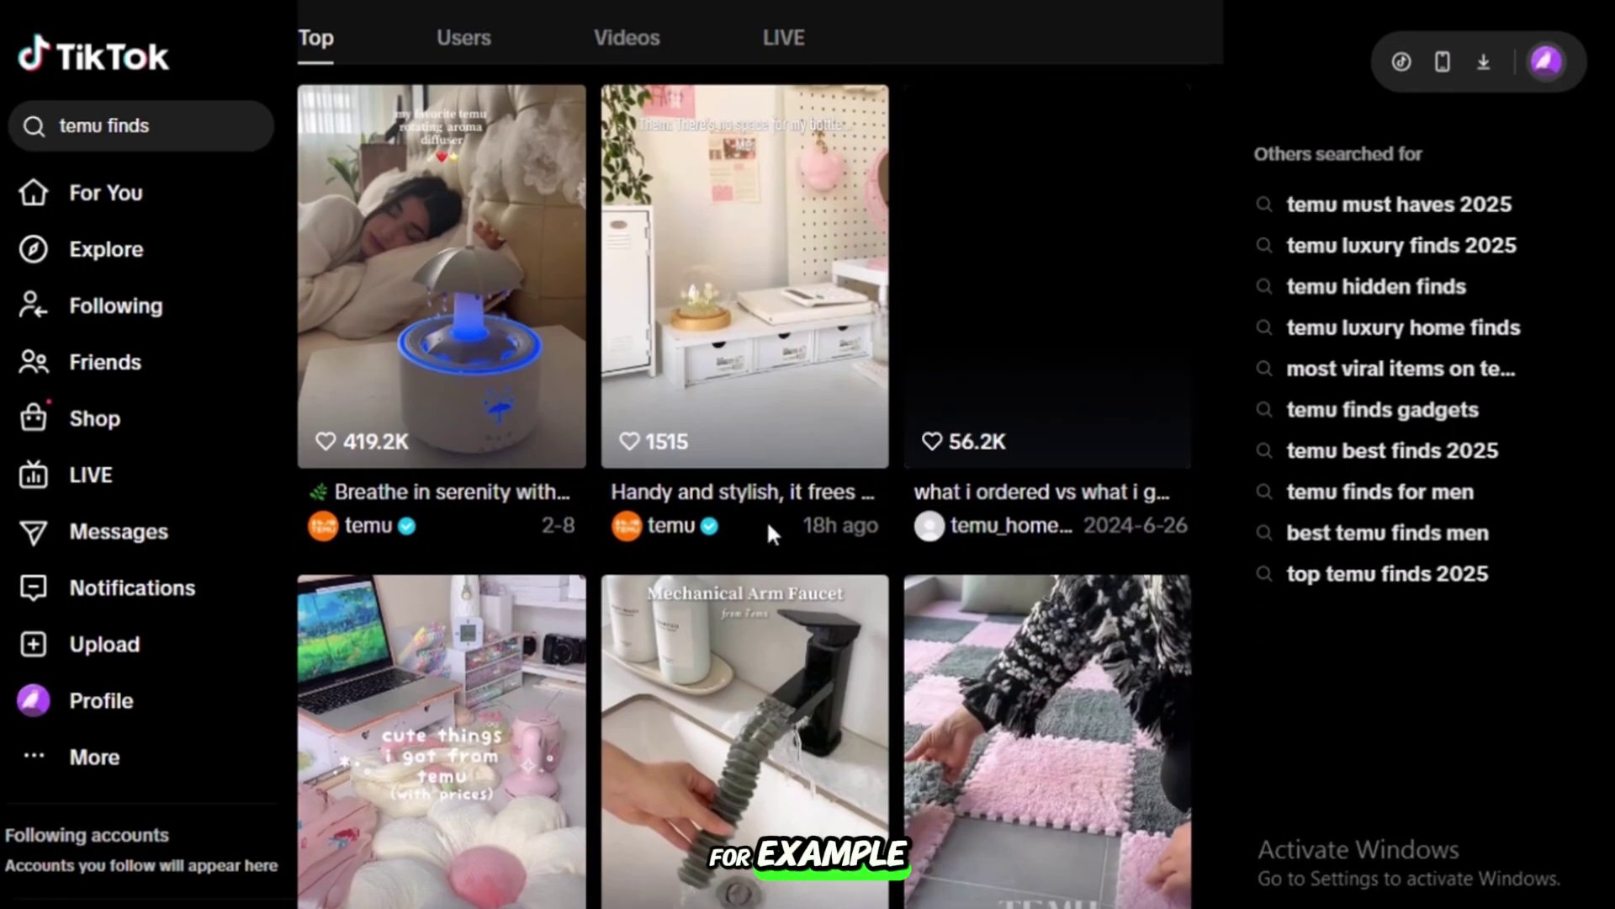
scroll(815, 544, "down", 2)
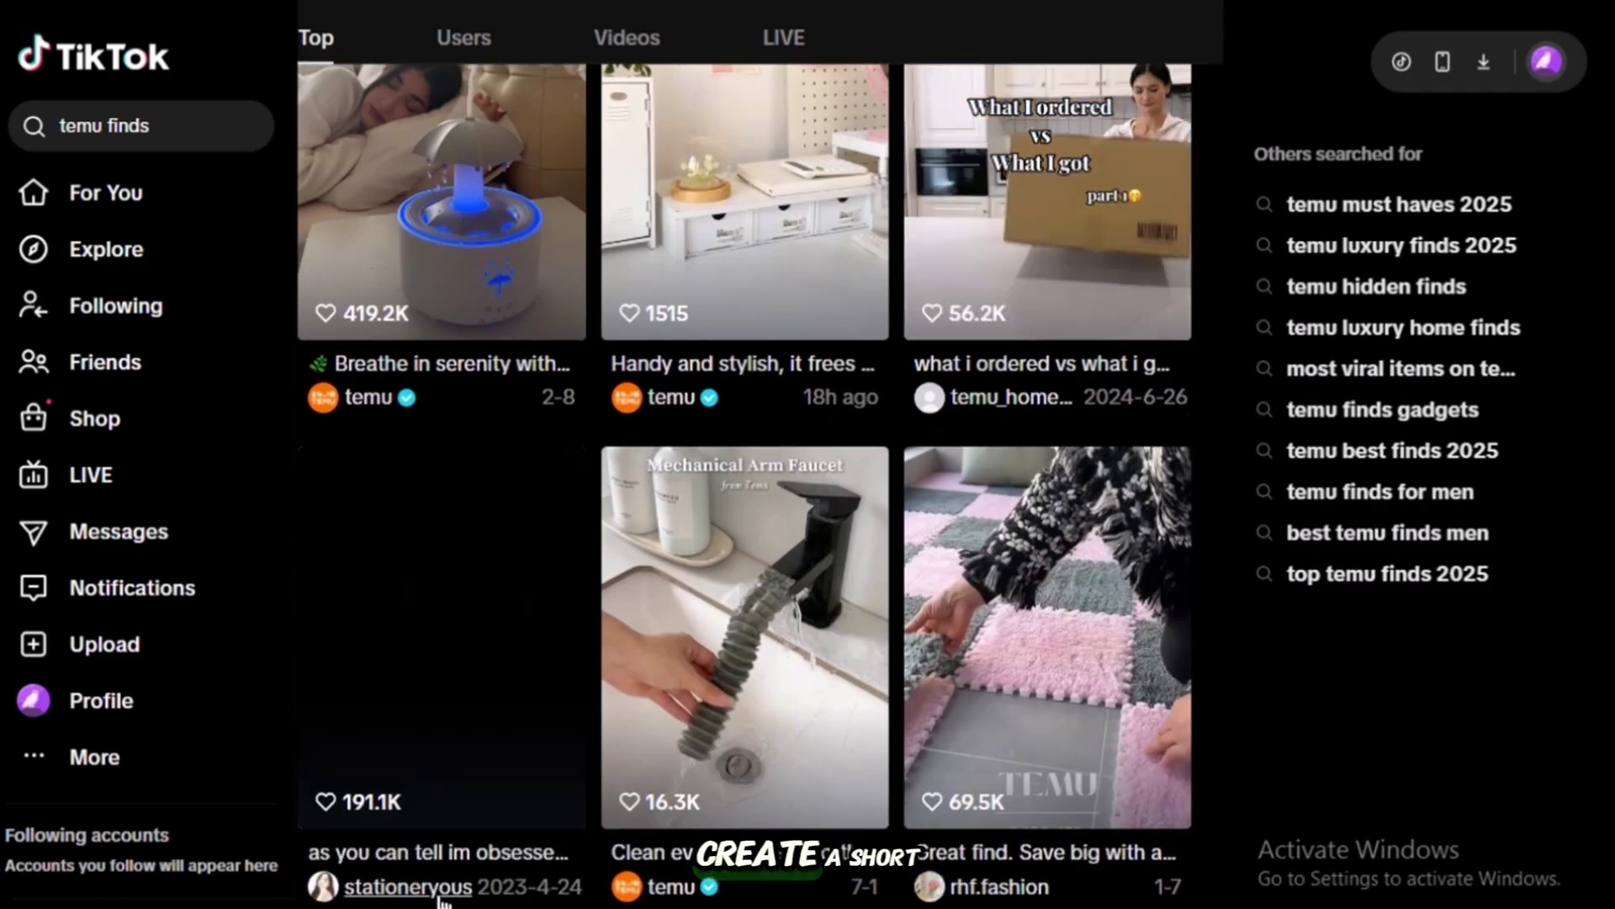
left_click(439, 890)
scroll(952, 609, "down", 7)
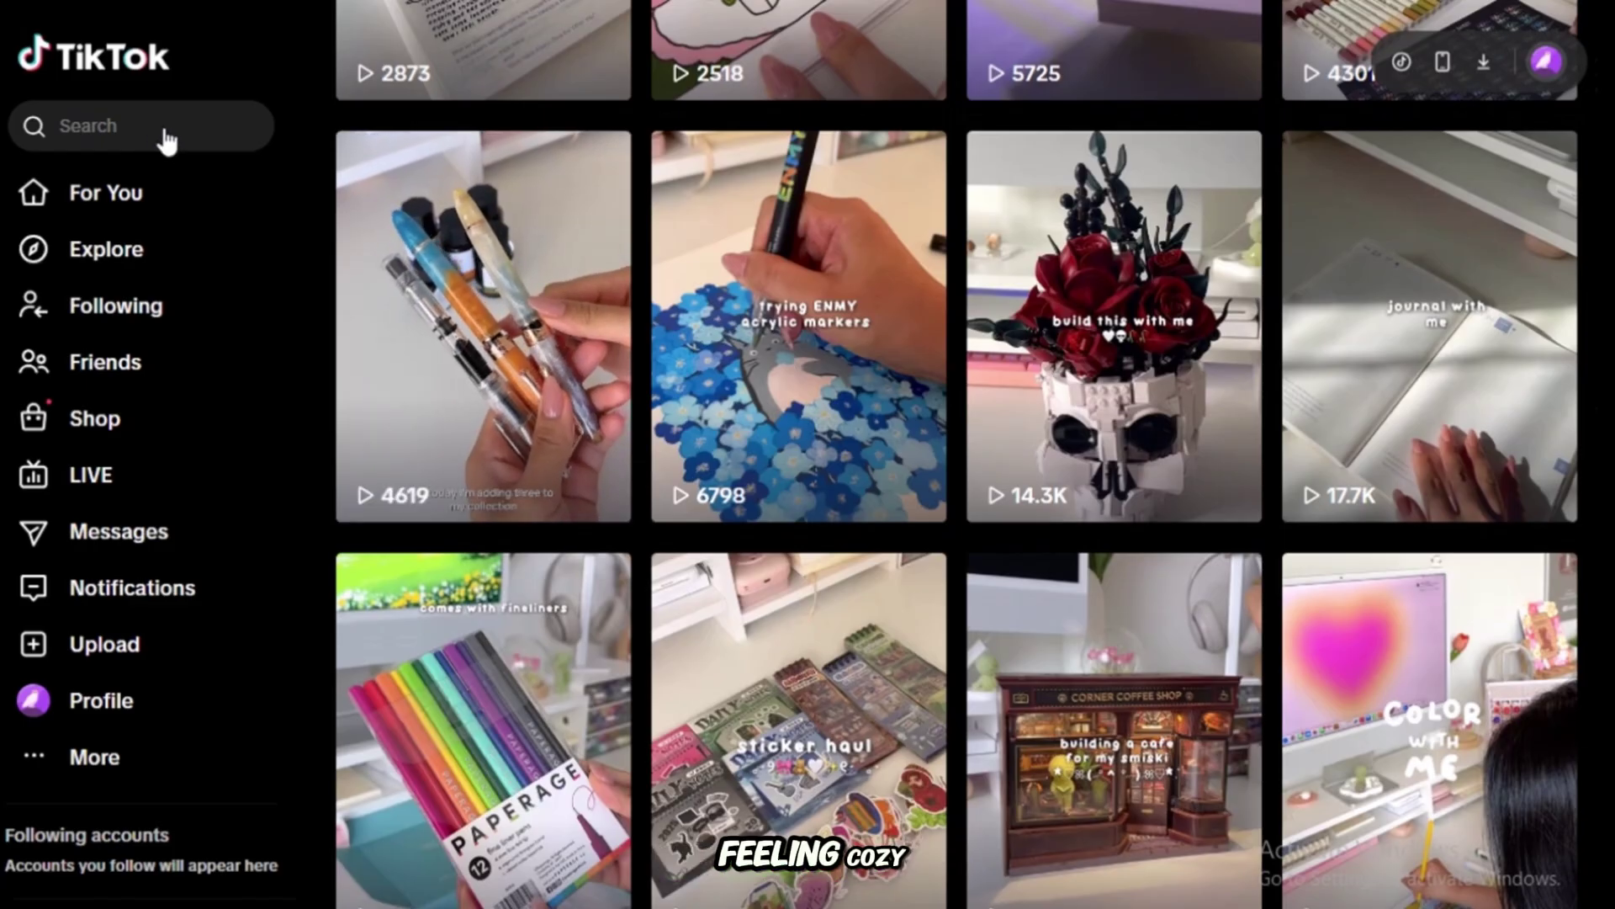
Reopen the 'temu finds' recent search and scroll further down its Top results grid
left_click(168, 136)
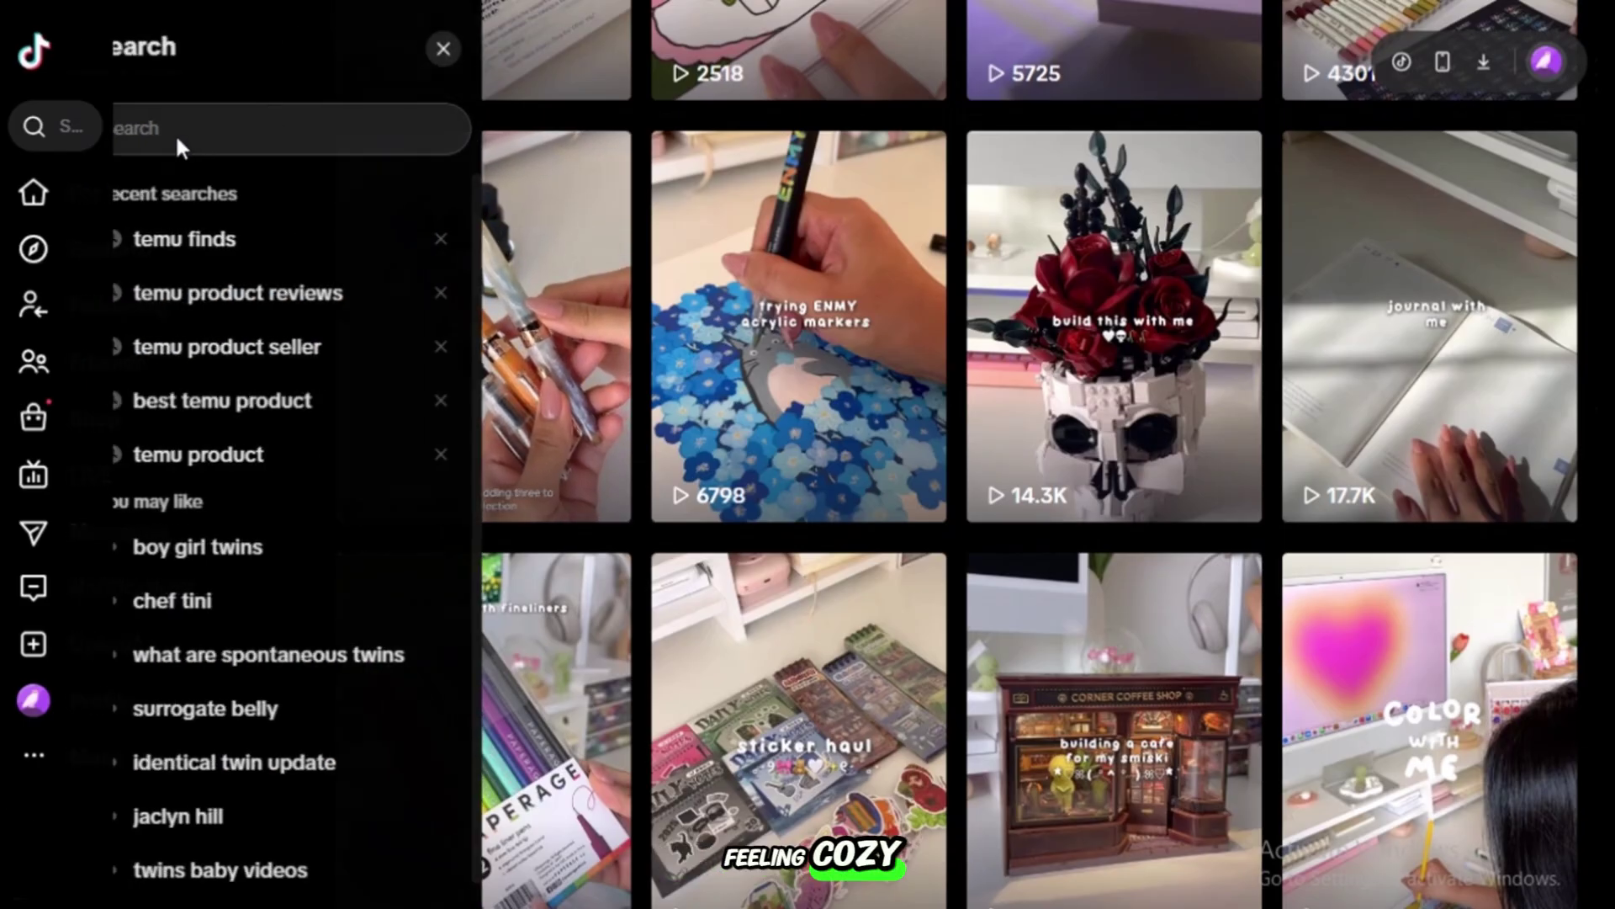
left_click(239, 246)
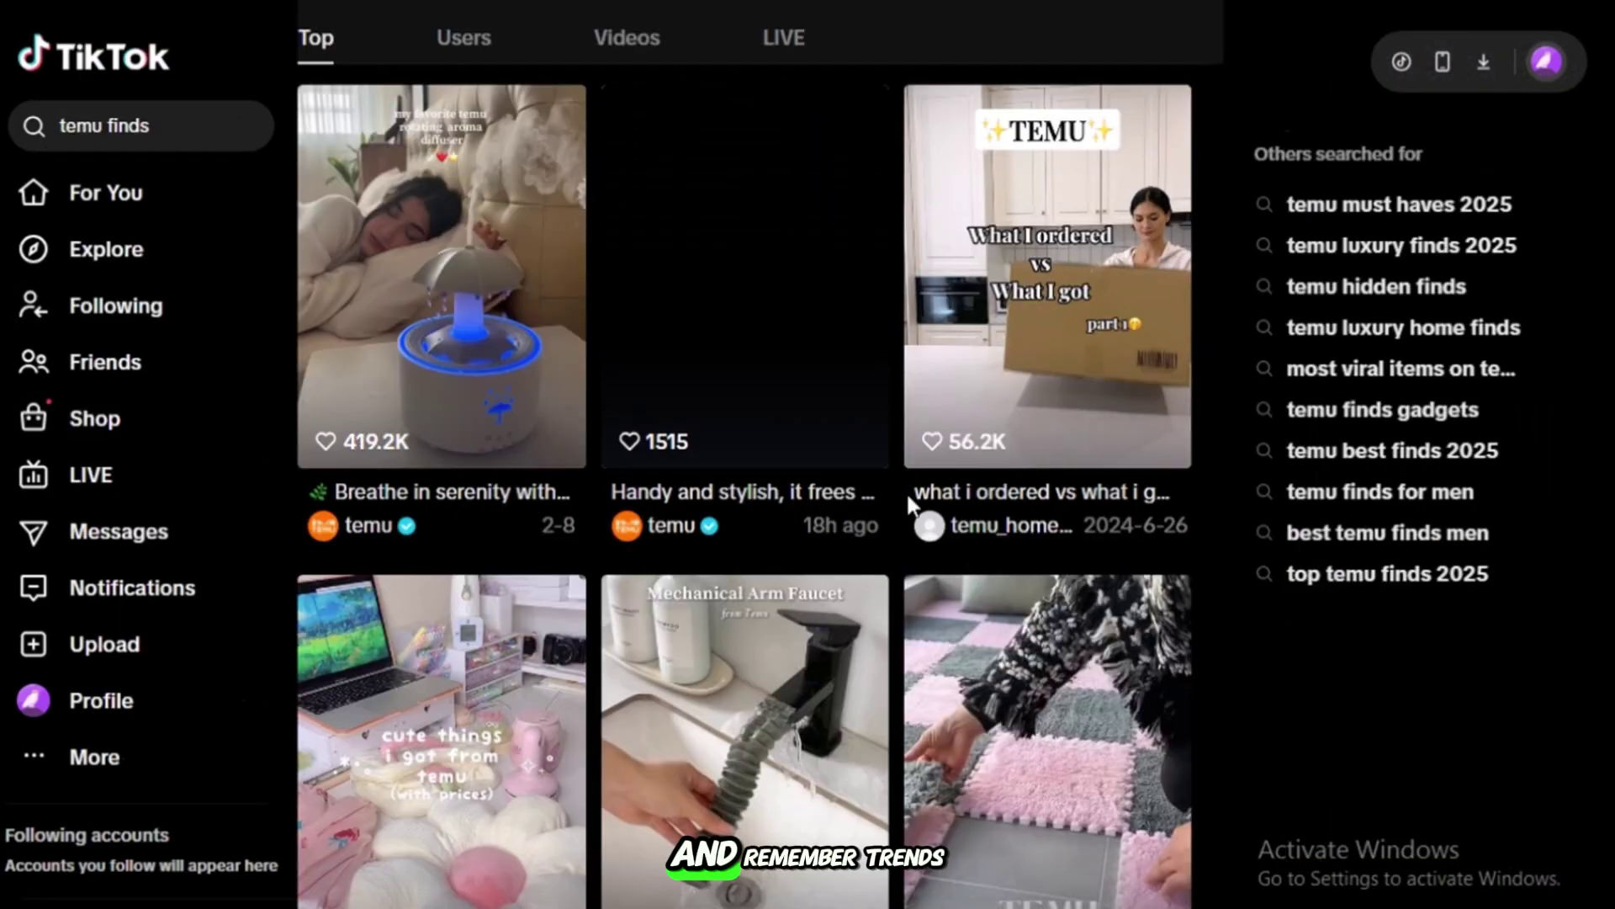
scroll(894, 553, "down", 2)
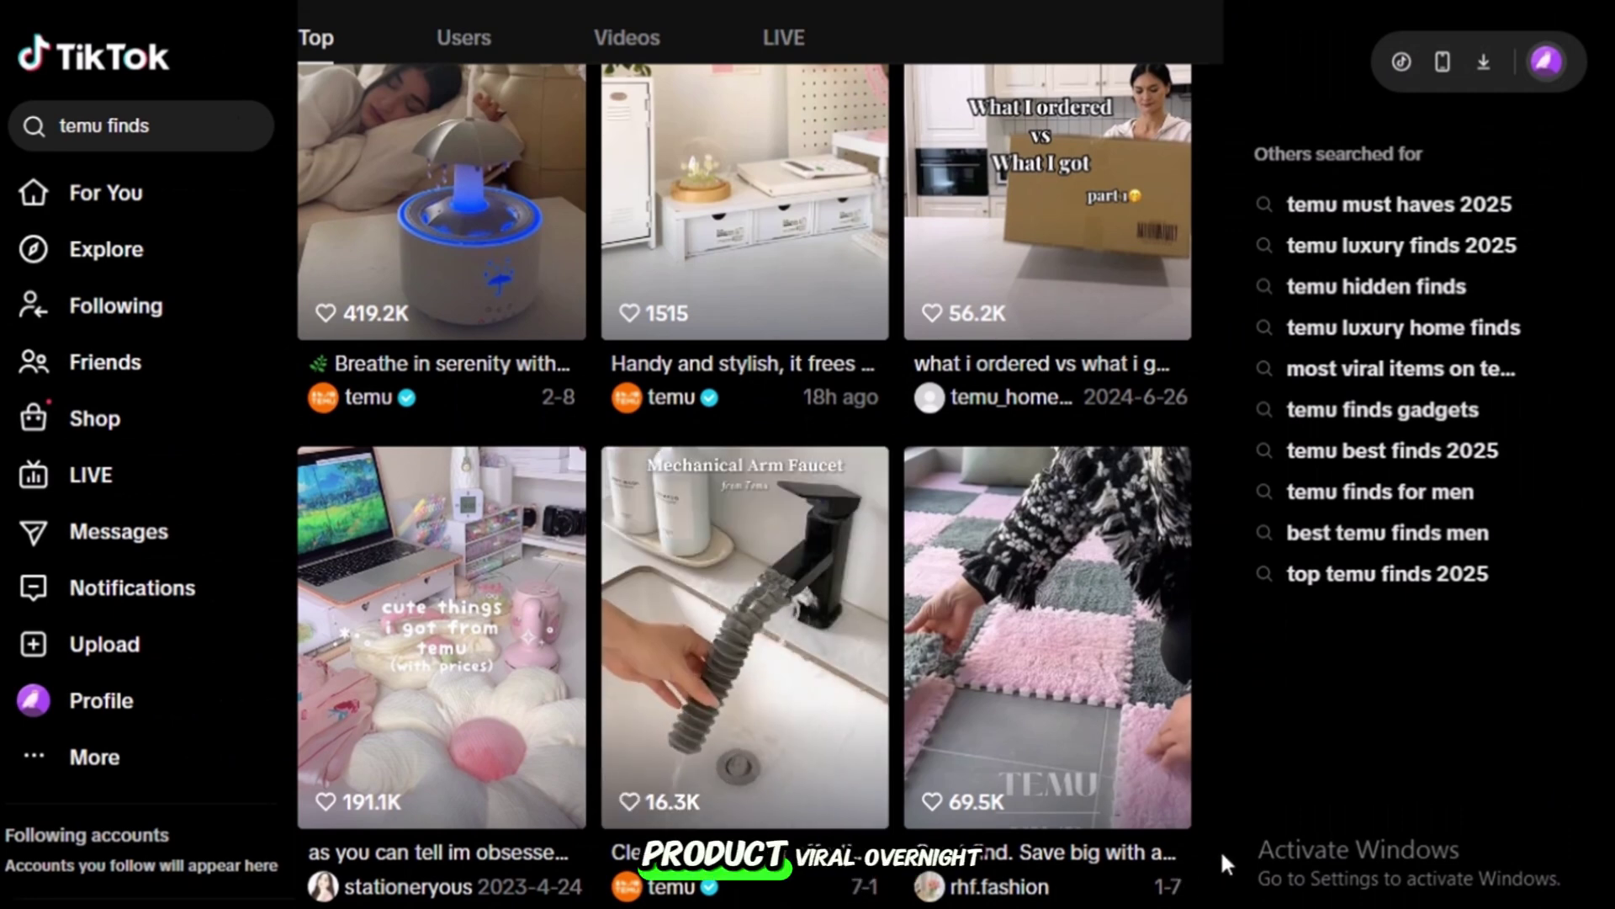
scroll(1220, 849, "down", 6)
scroll(1220, 846, "down", 6)
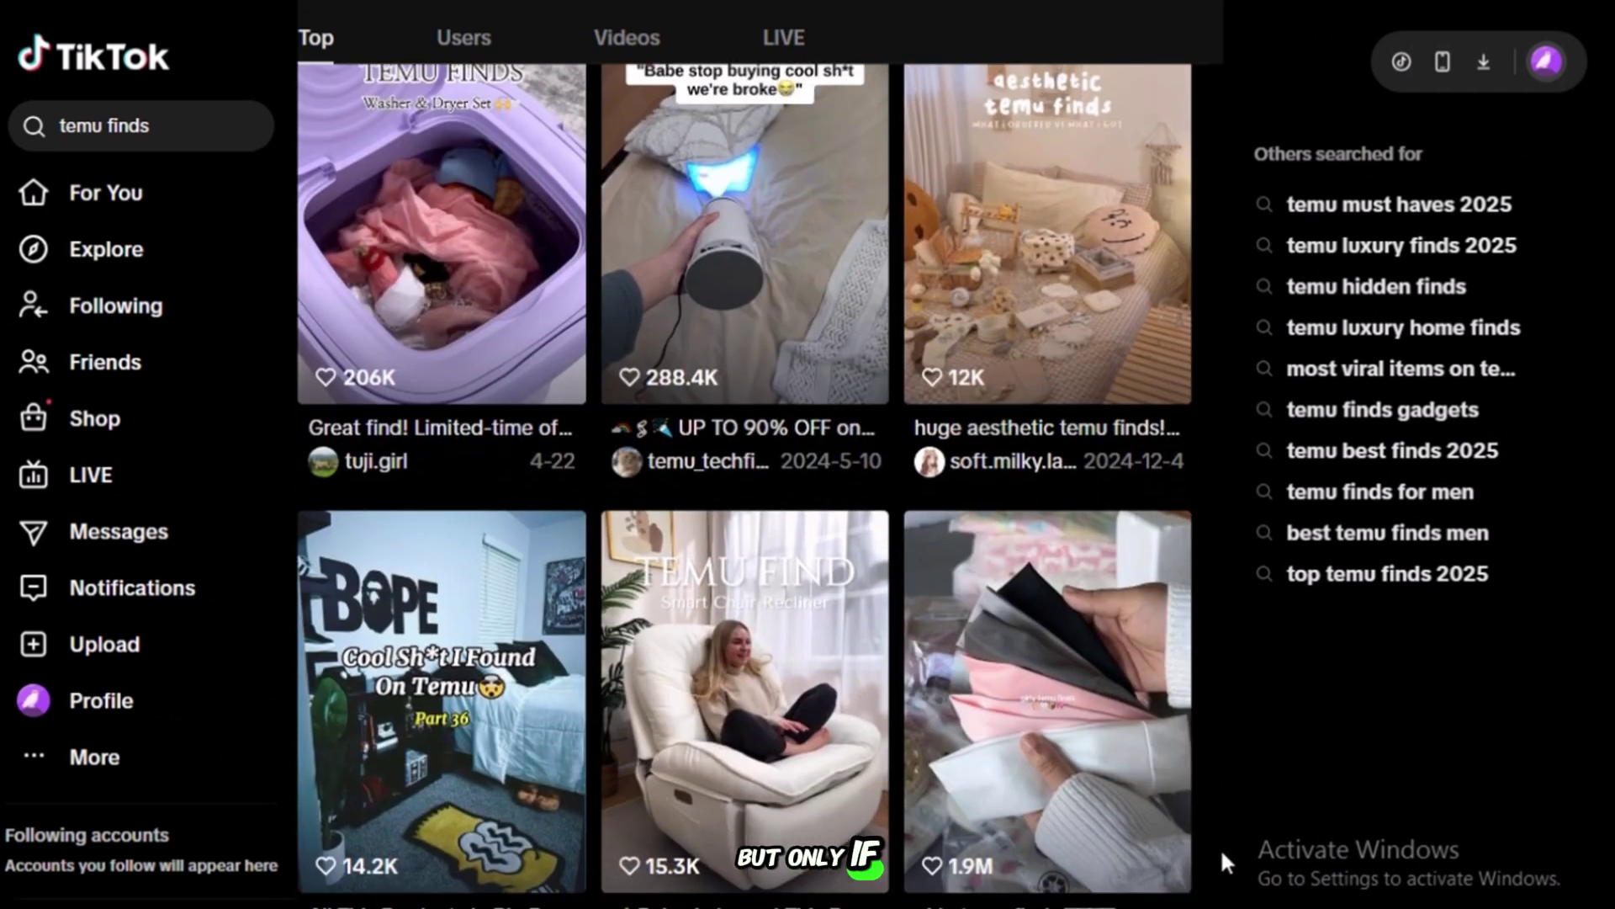
scroll(1219, 847, "down", 3)
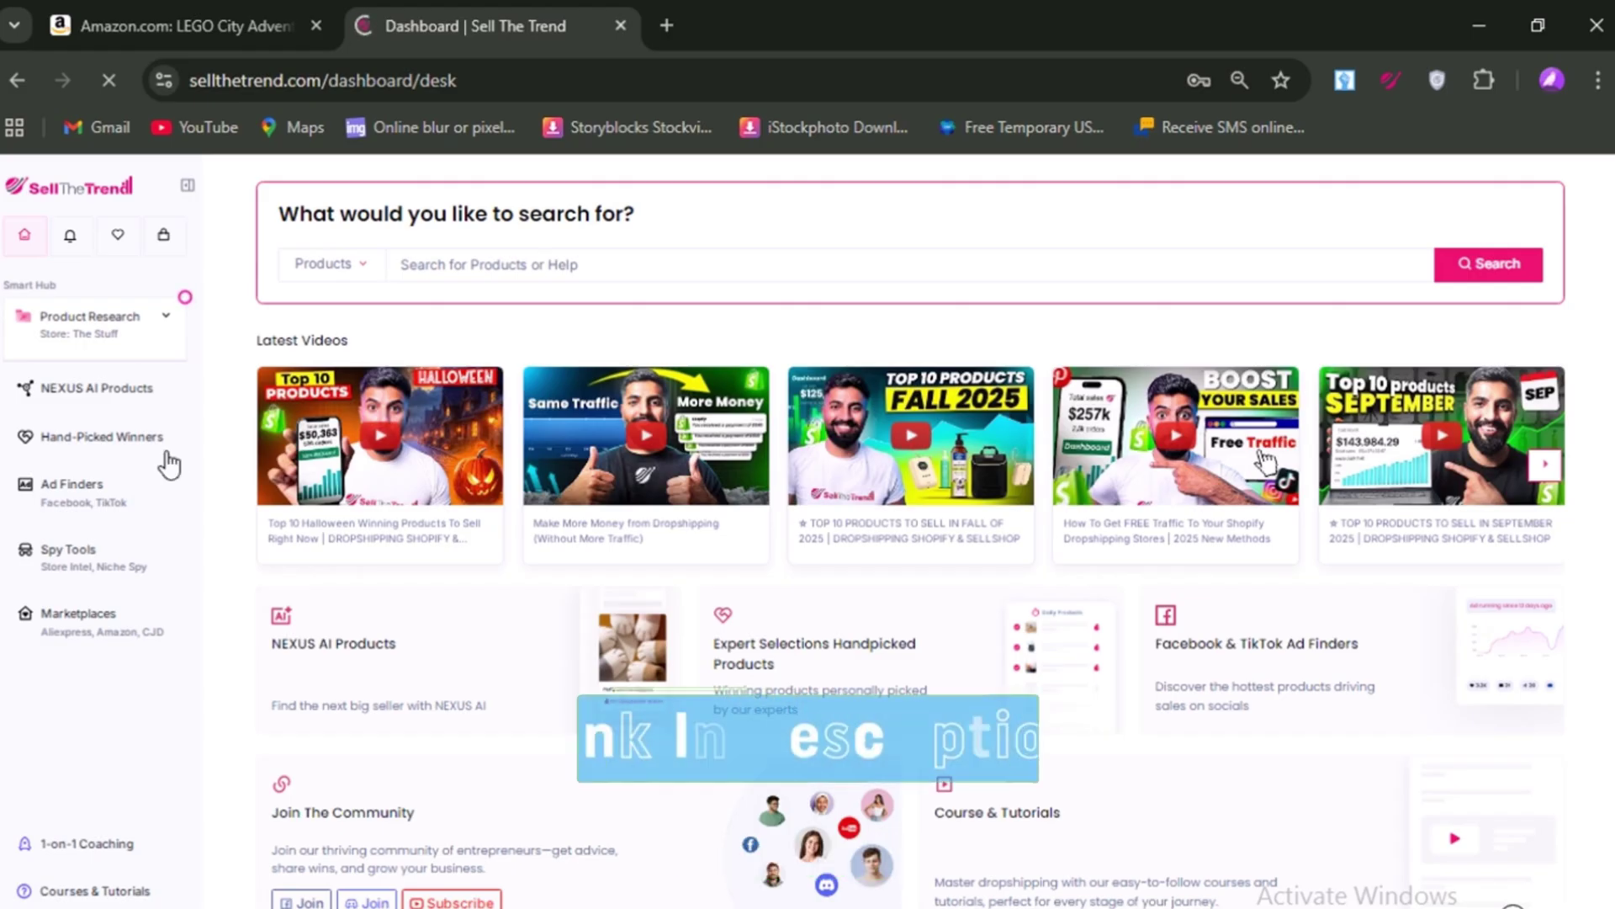
Open the NEXUS AI Products page from the Sell The Trend sidebar
left_click(116, 394)
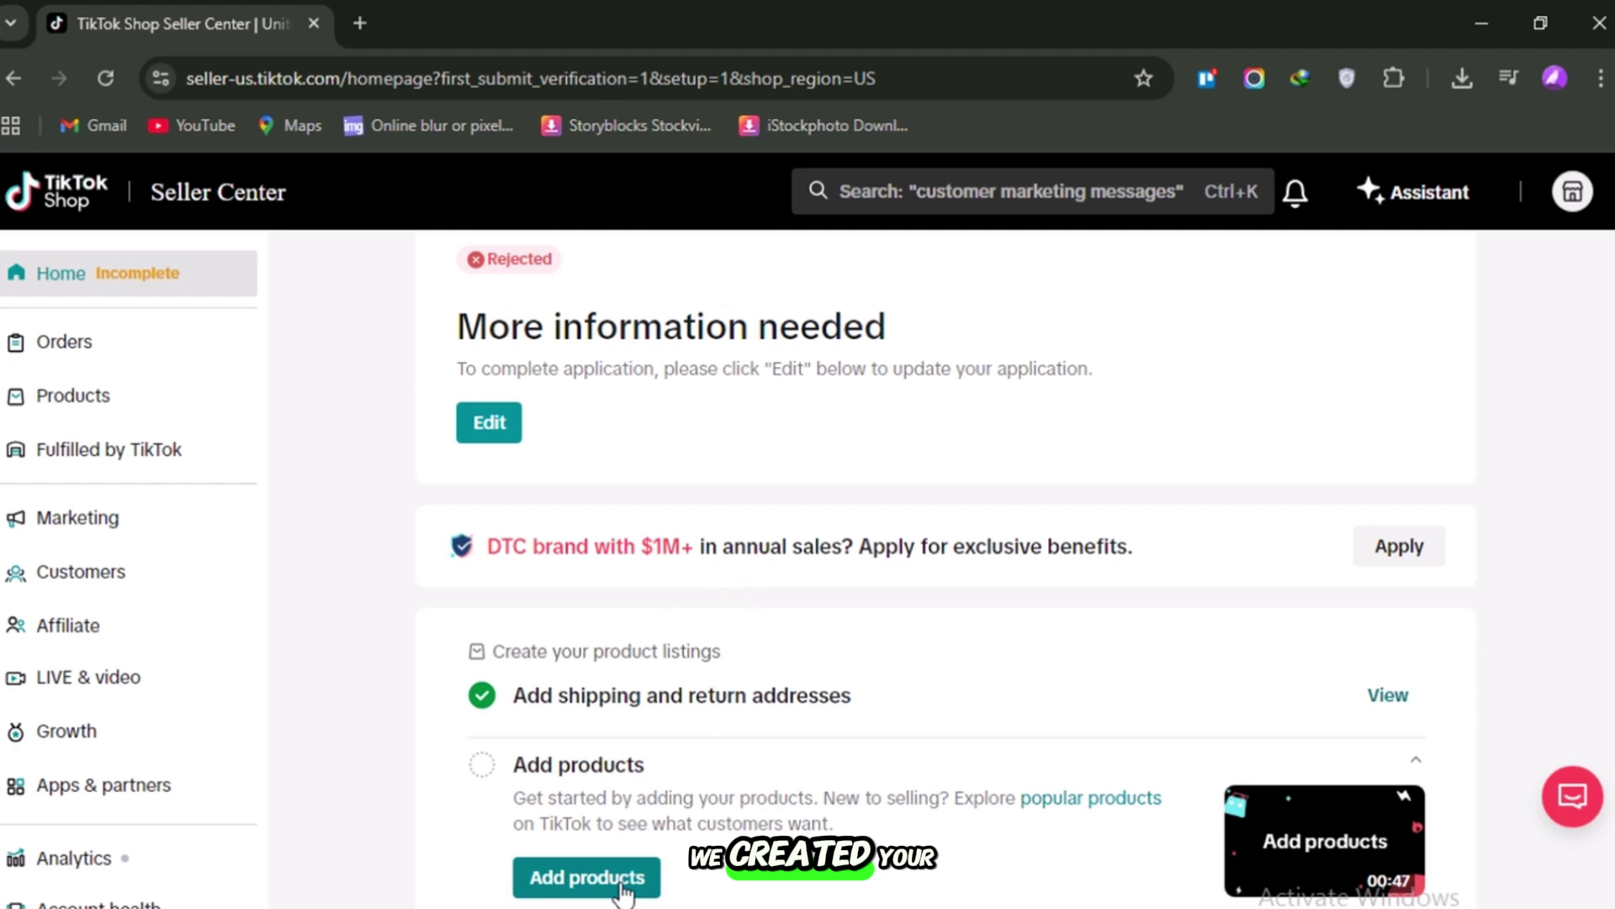
Open the Add products dialog and page through the recommended trending products carousel
left_click(626, 882)
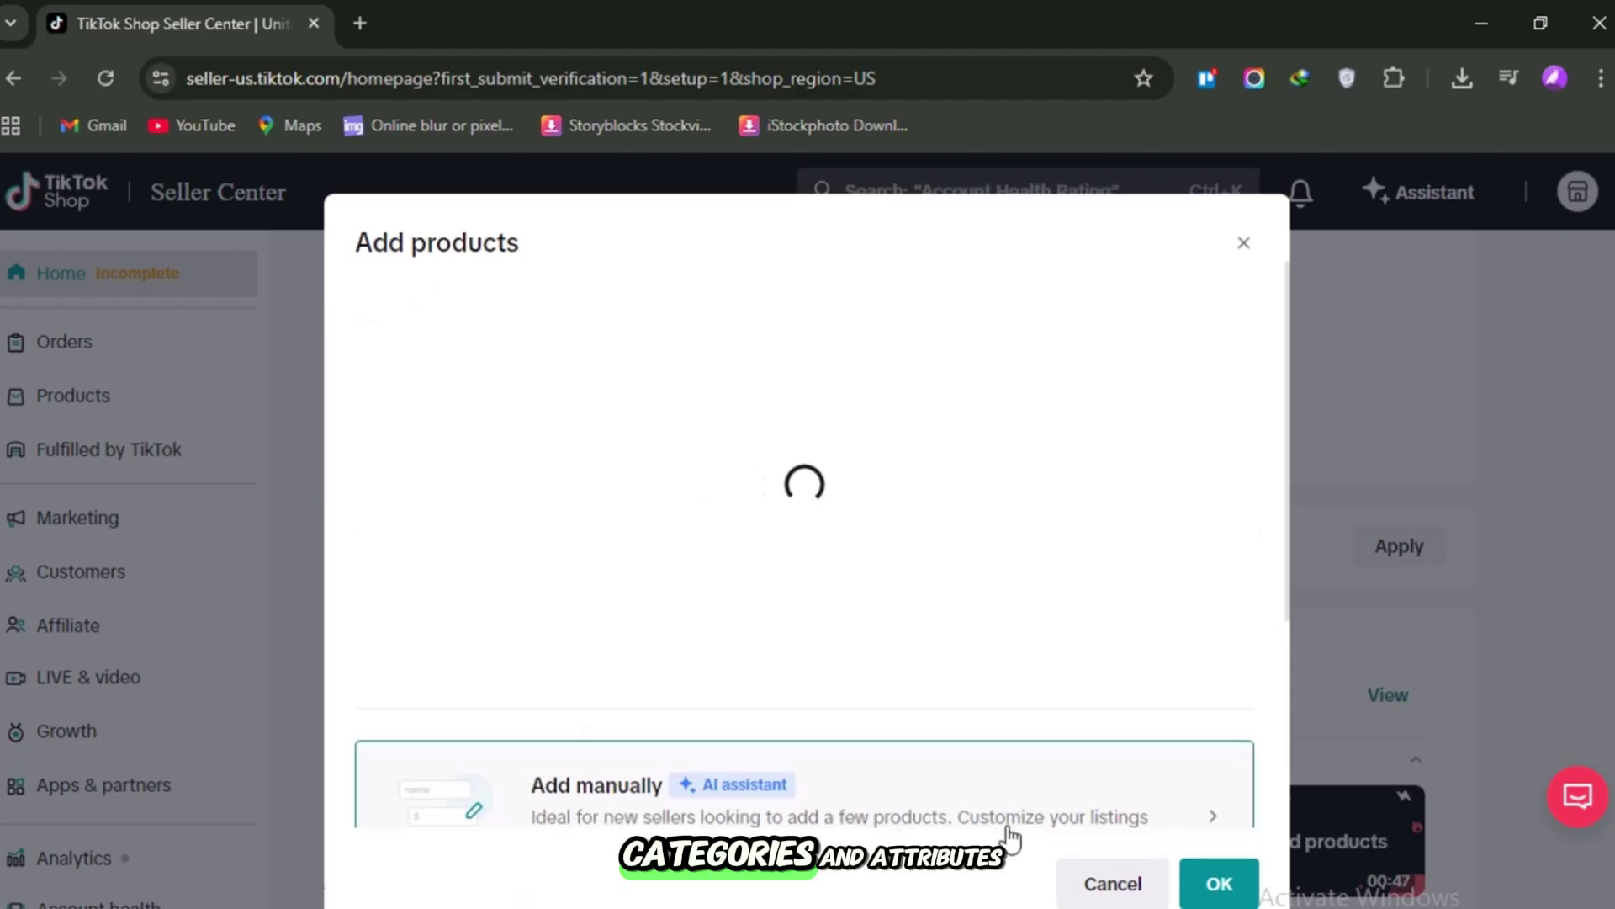
scroll(659, 552, "up", 2)
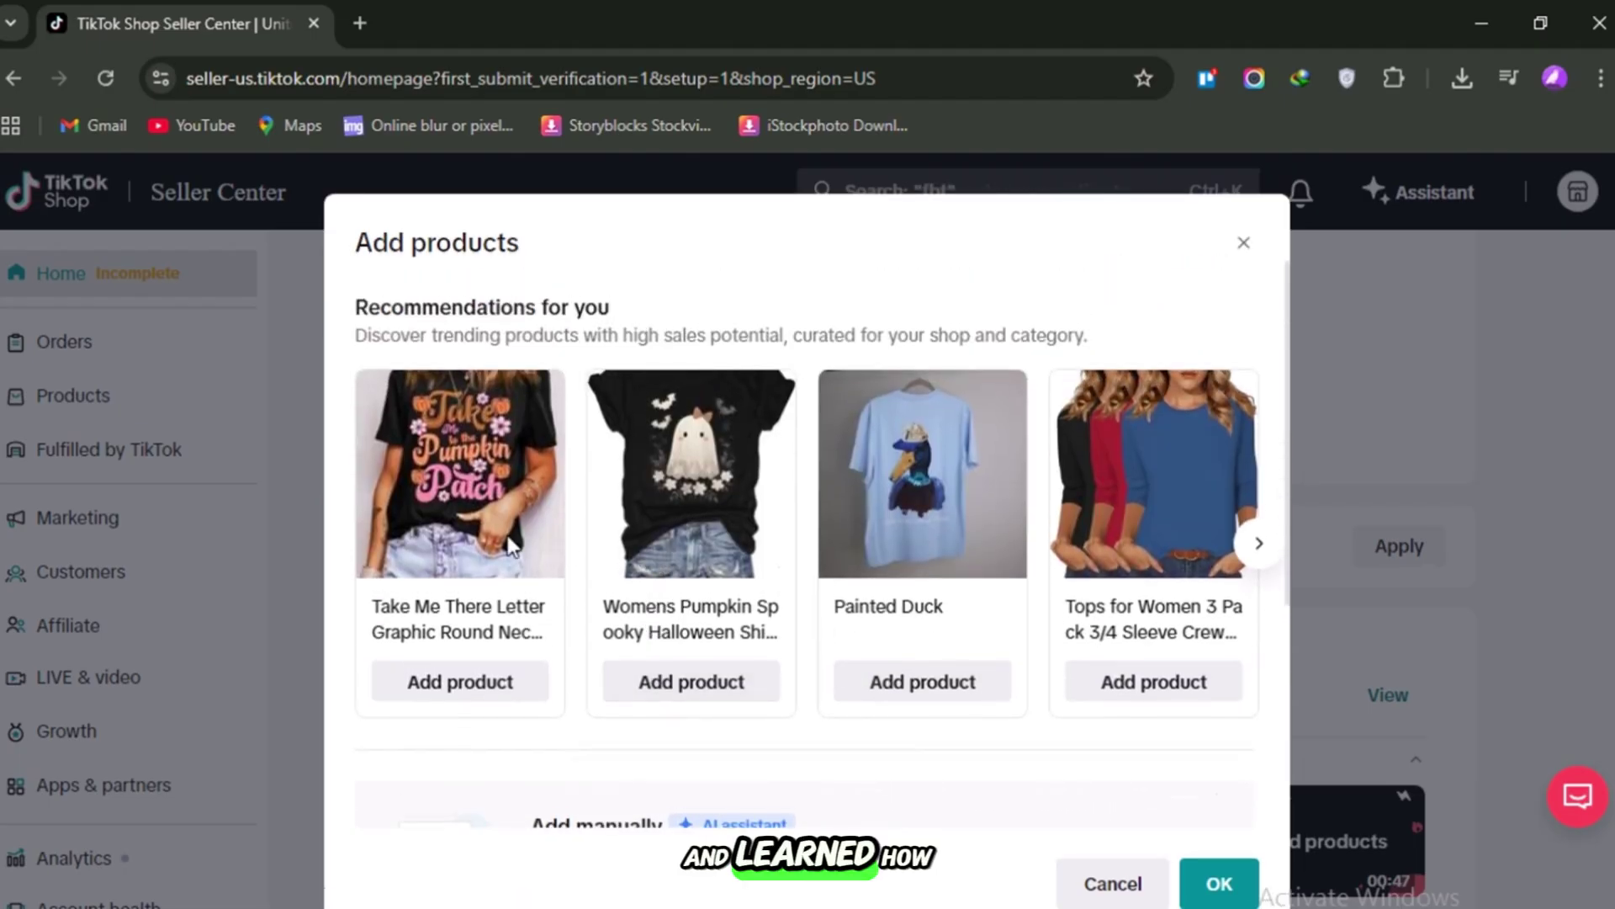
scroll(786, 559, "down", 5)
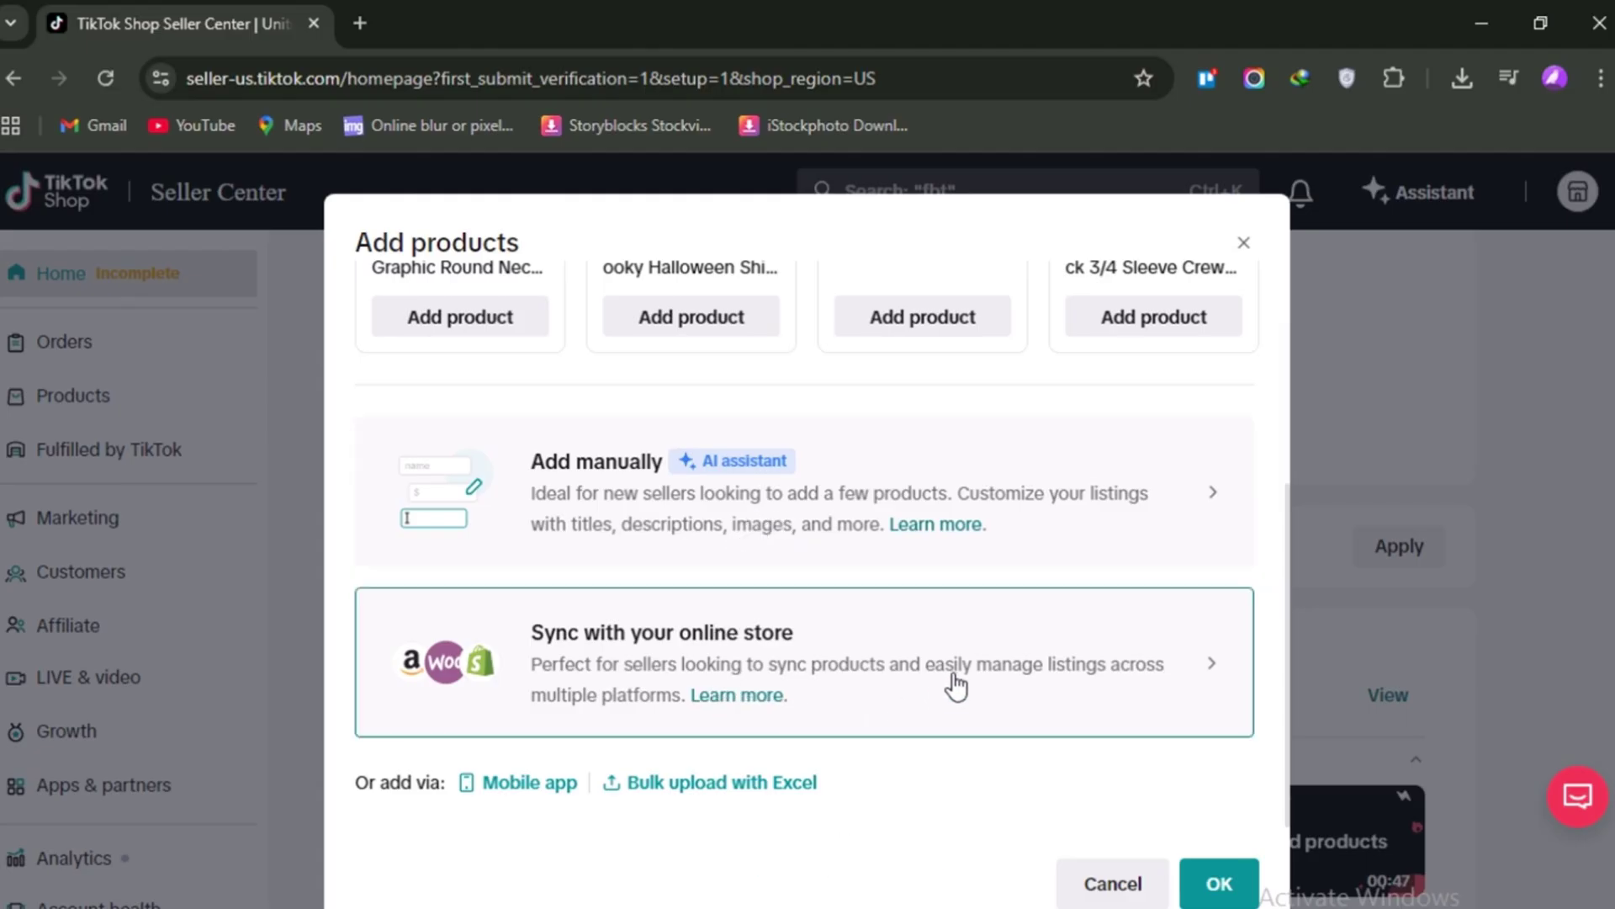
scroll(956, 683, "up", 3)
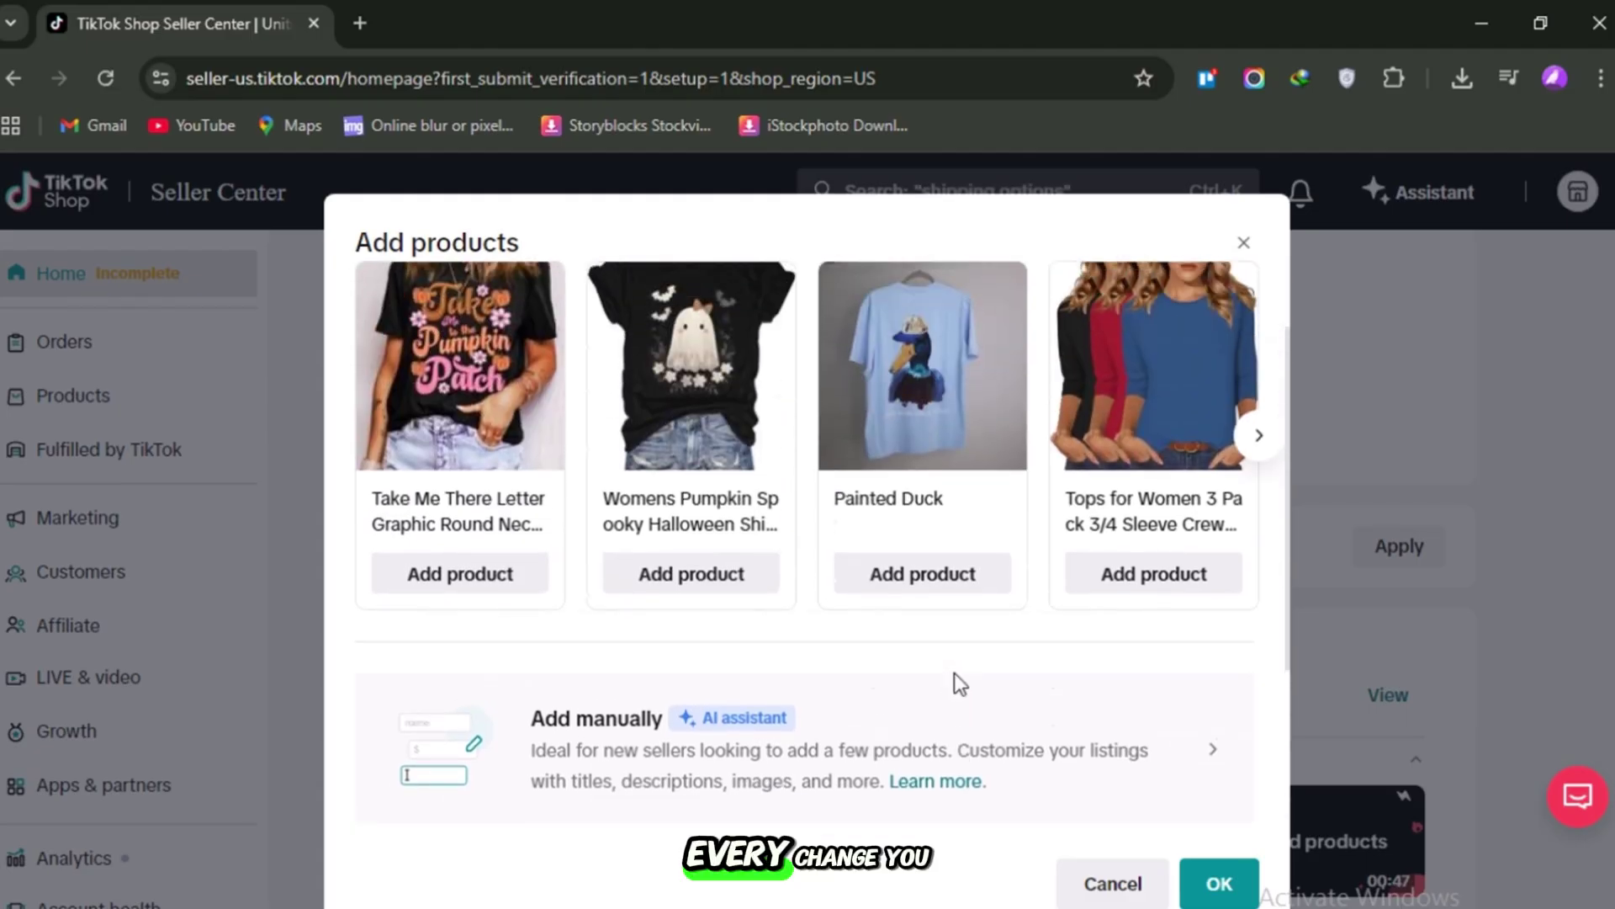
scroll(954, 677, "up", 1)
left_click(1260, 545)
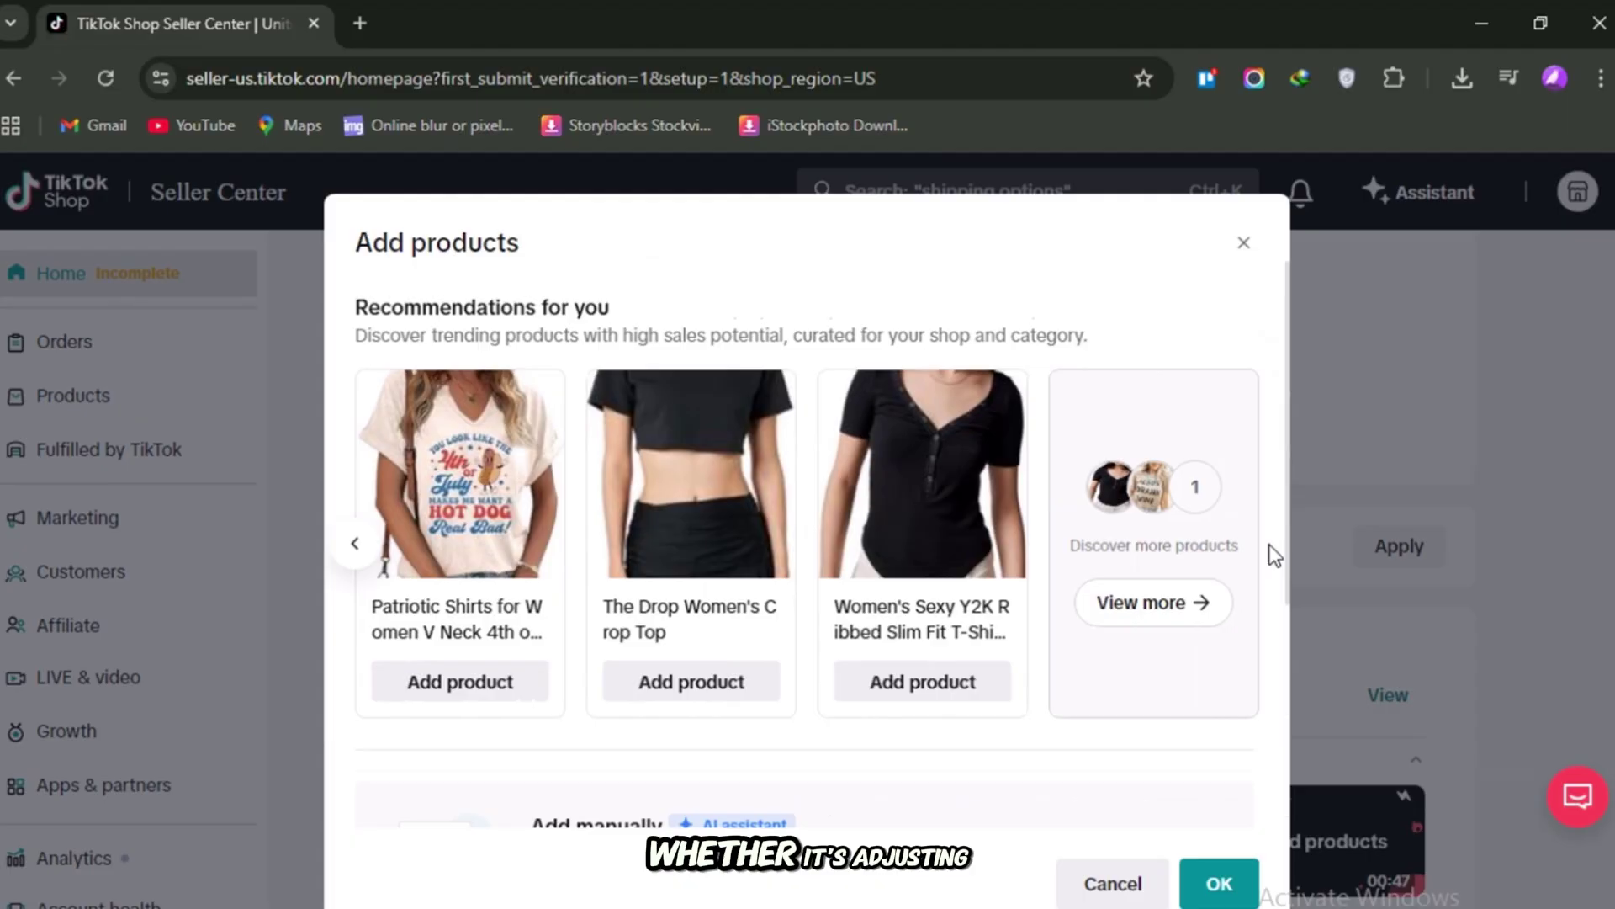
scroll(703, 663, "down", 4)
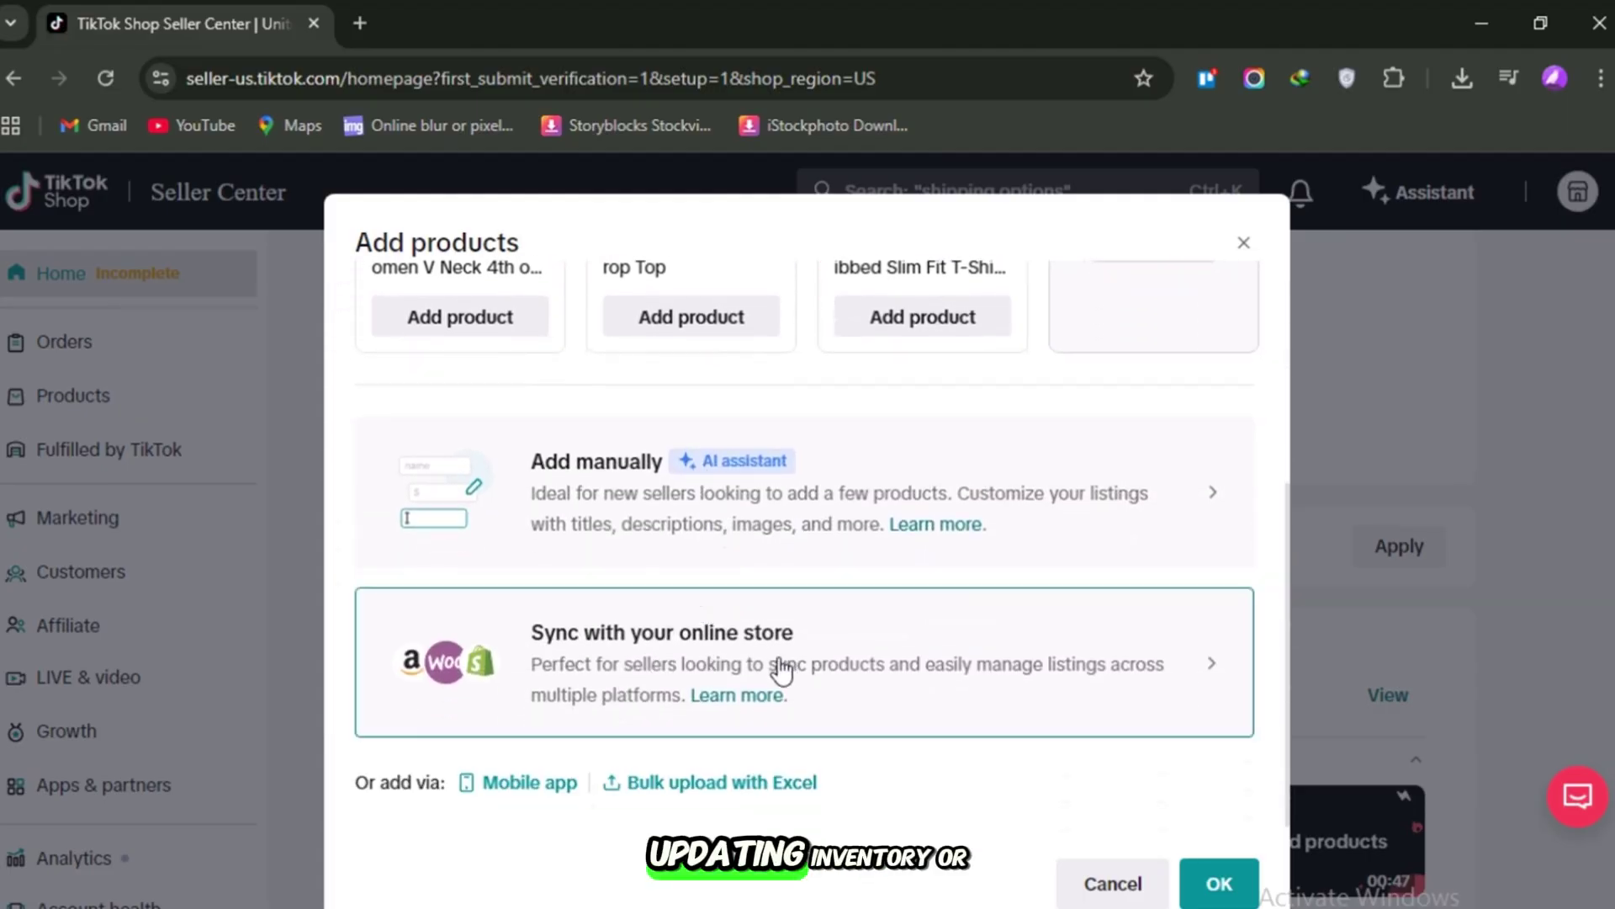
left_click(906, 671)
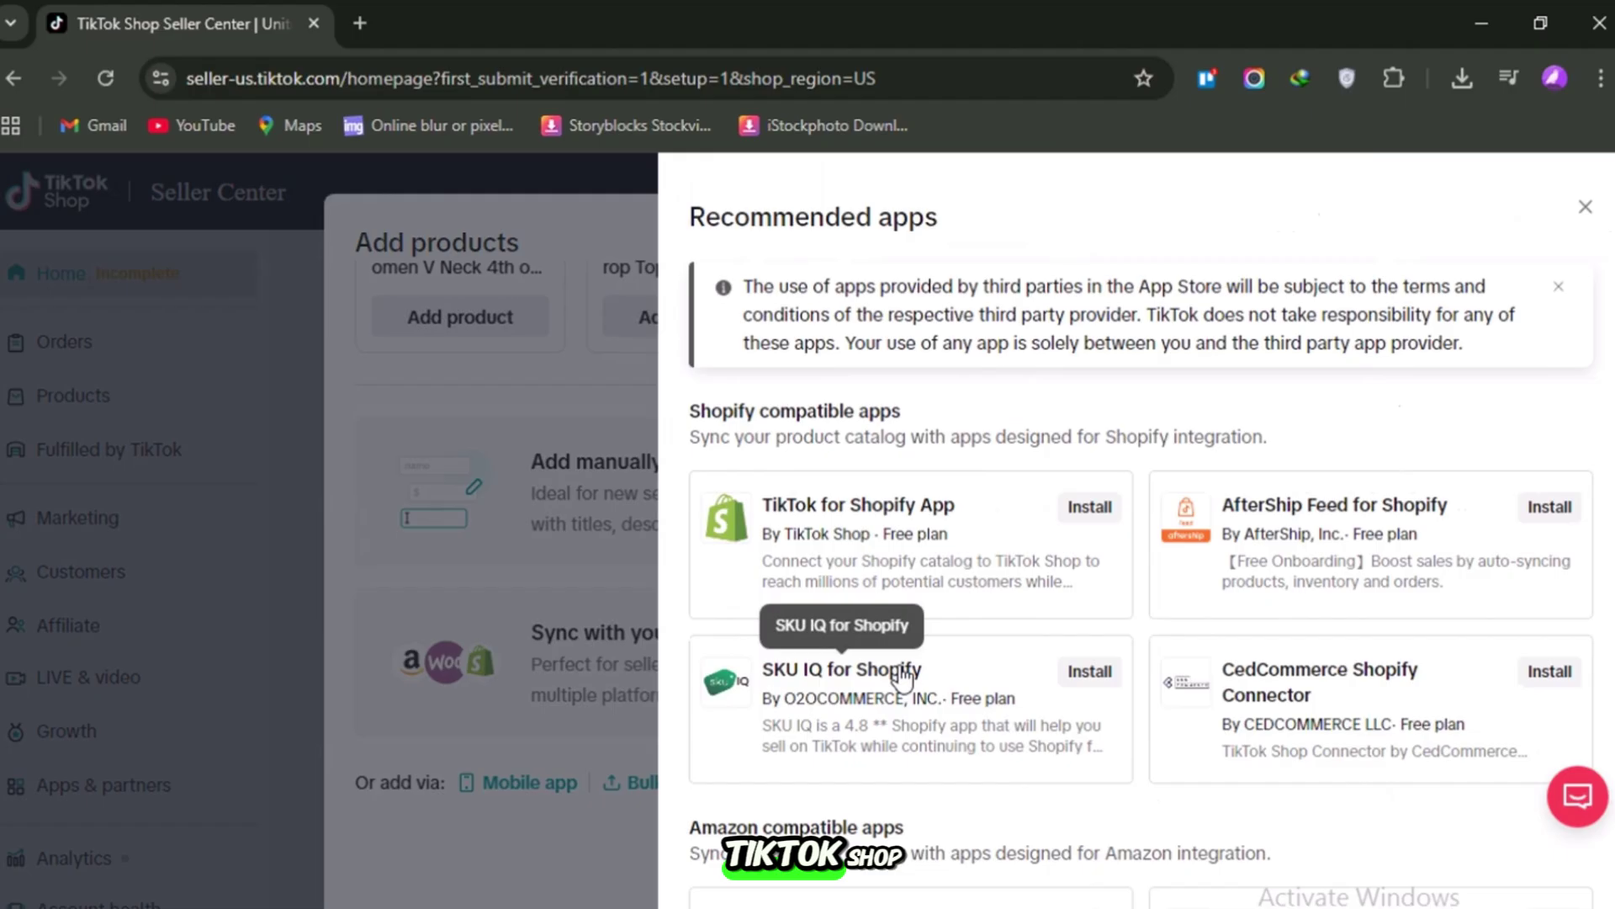